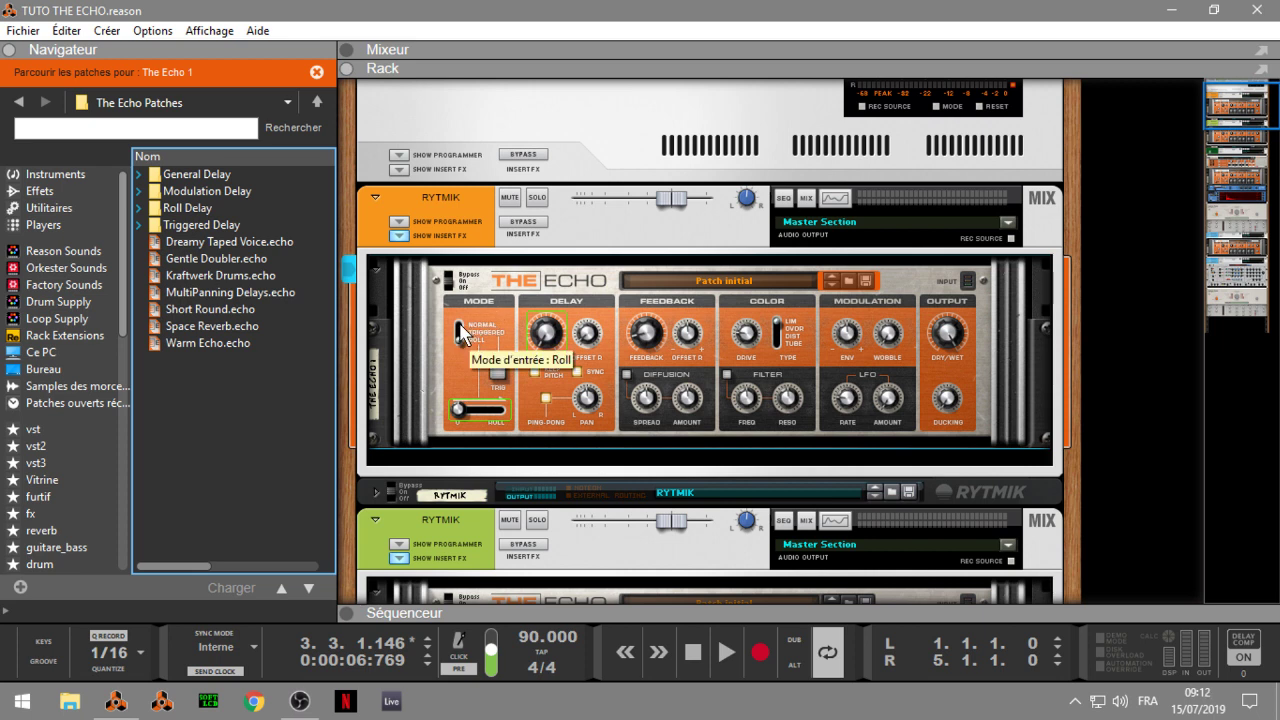
# Step: Try The Echo 1's Triggered input mode and its trigger button, and return the mode to Roll
pyautogui.click(460, 331)
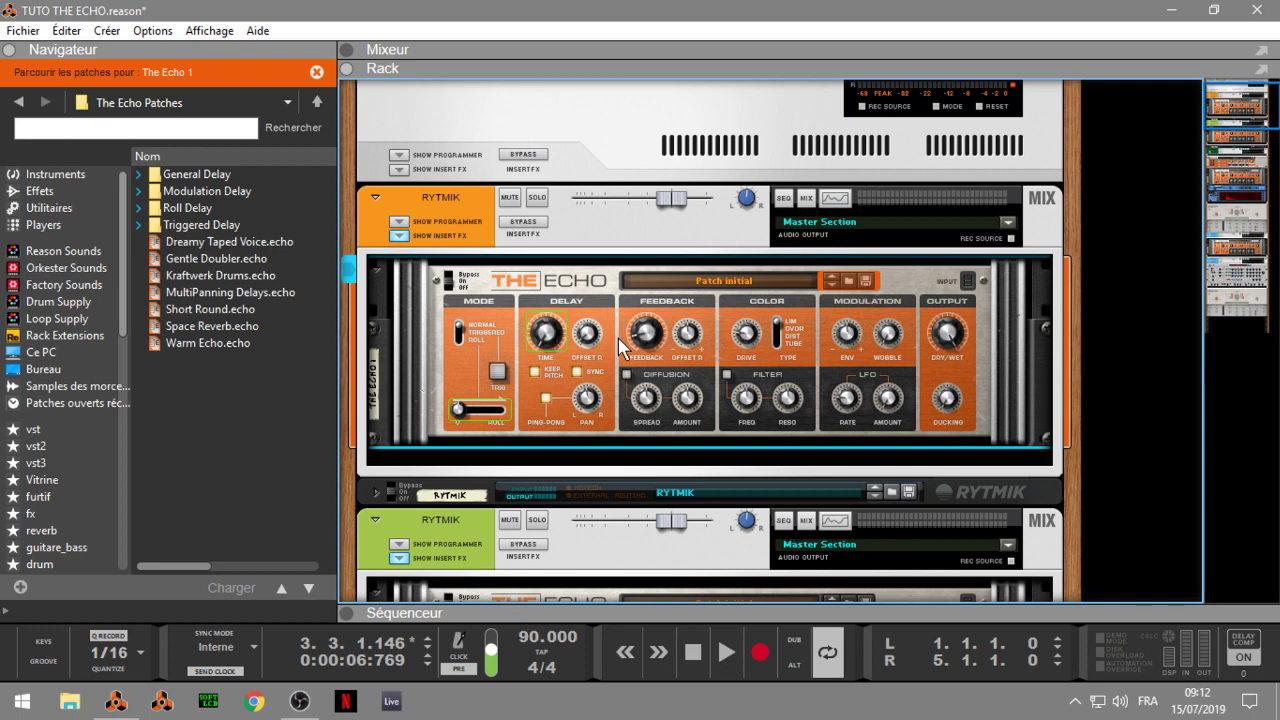
pyautogui.click(460, 333)
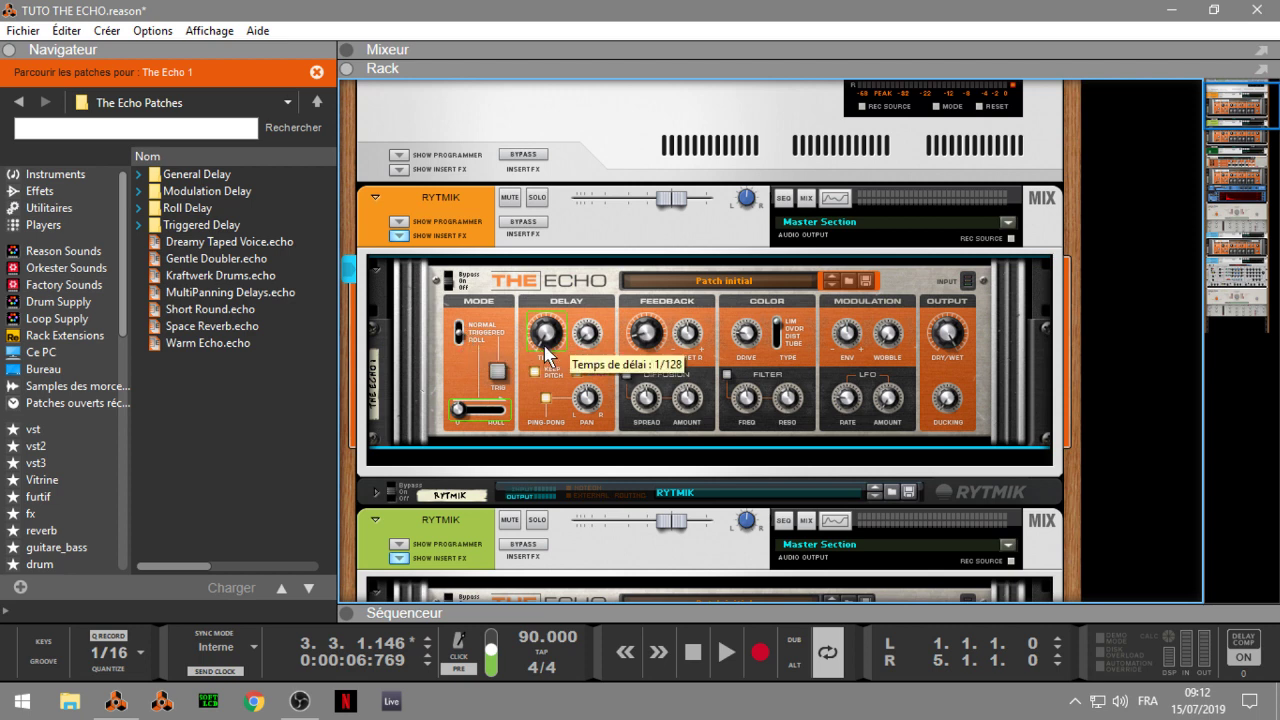
pyautogui.click(498, 373)
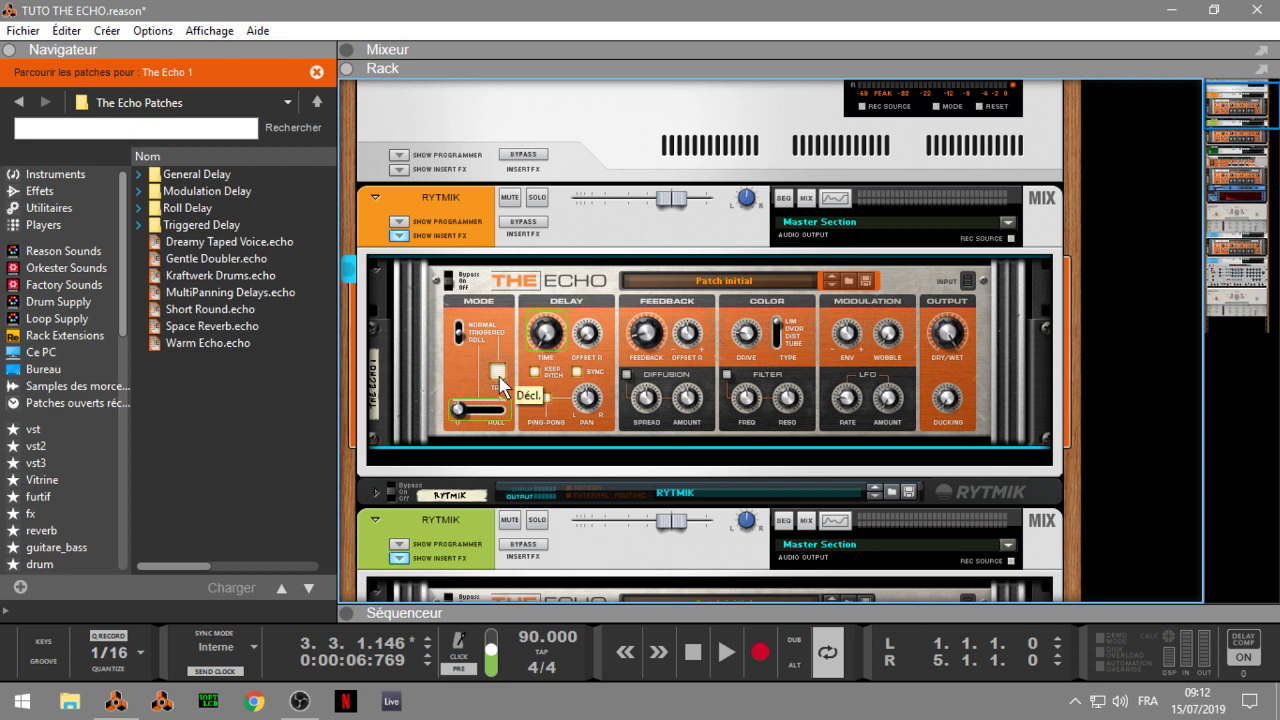
pyautogui.click(500, 378)
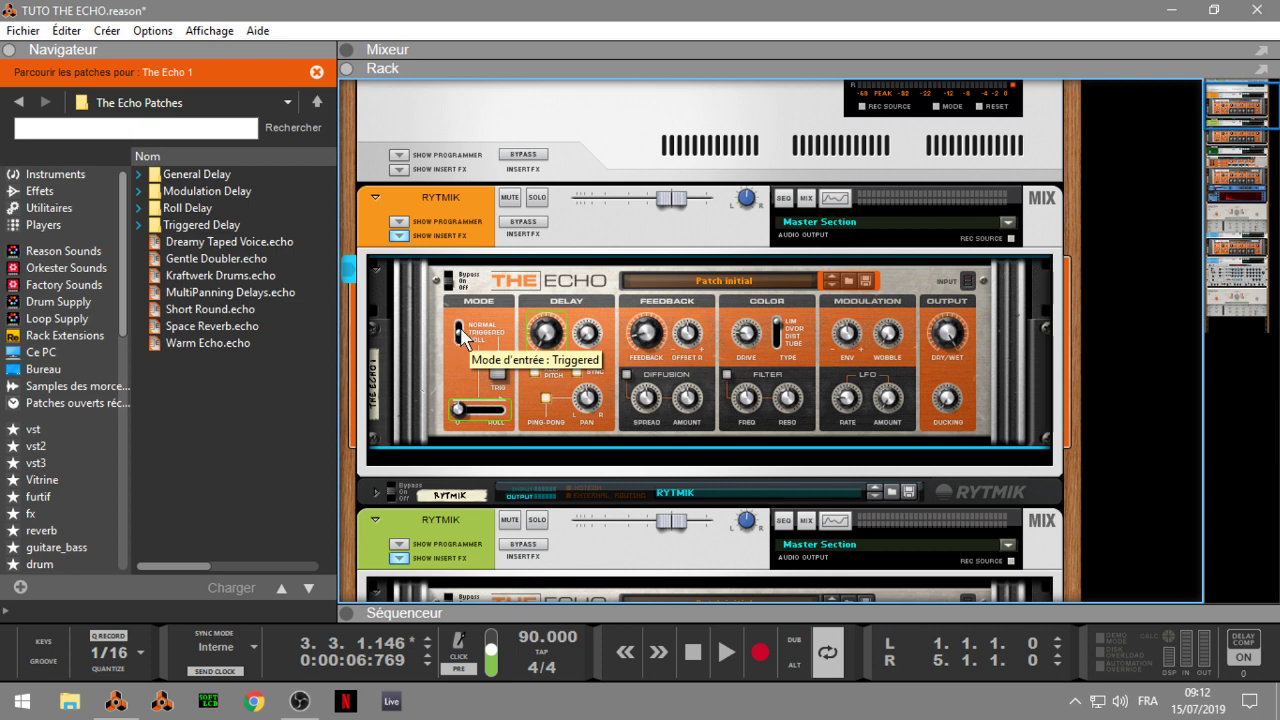
pyautogui.click(461, 345)
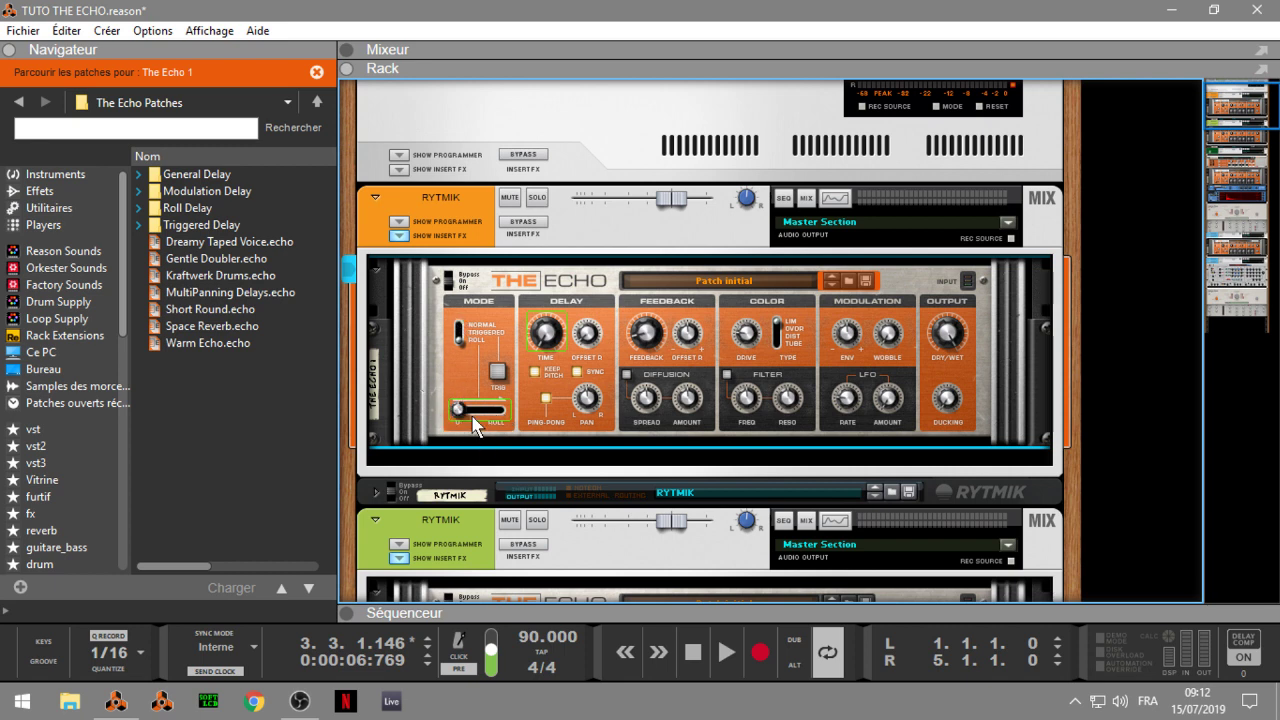
# Step: Examine the Roll slider and the Delay section's Time and Offset R knobs on The Echo 1
pyautogui.moveTo(463, 419)
pyautogui.moveTo(545, 340)
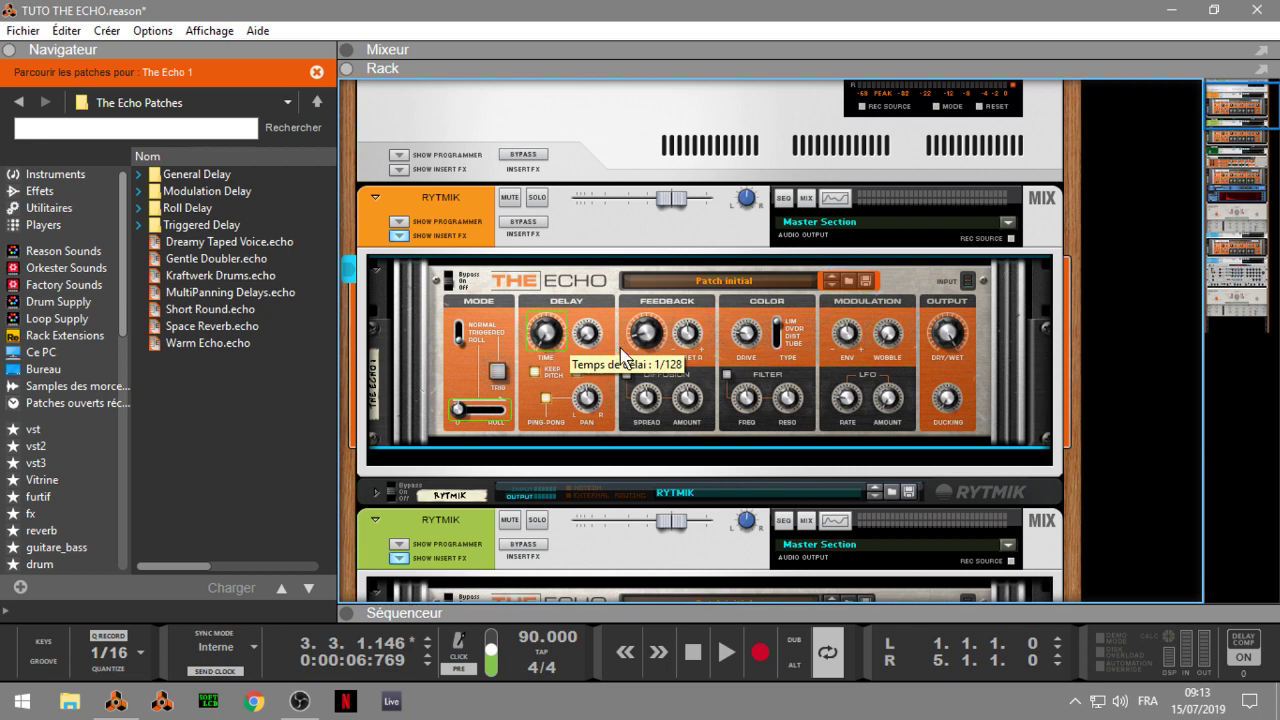
pyautogui.moveTo(594, 340)
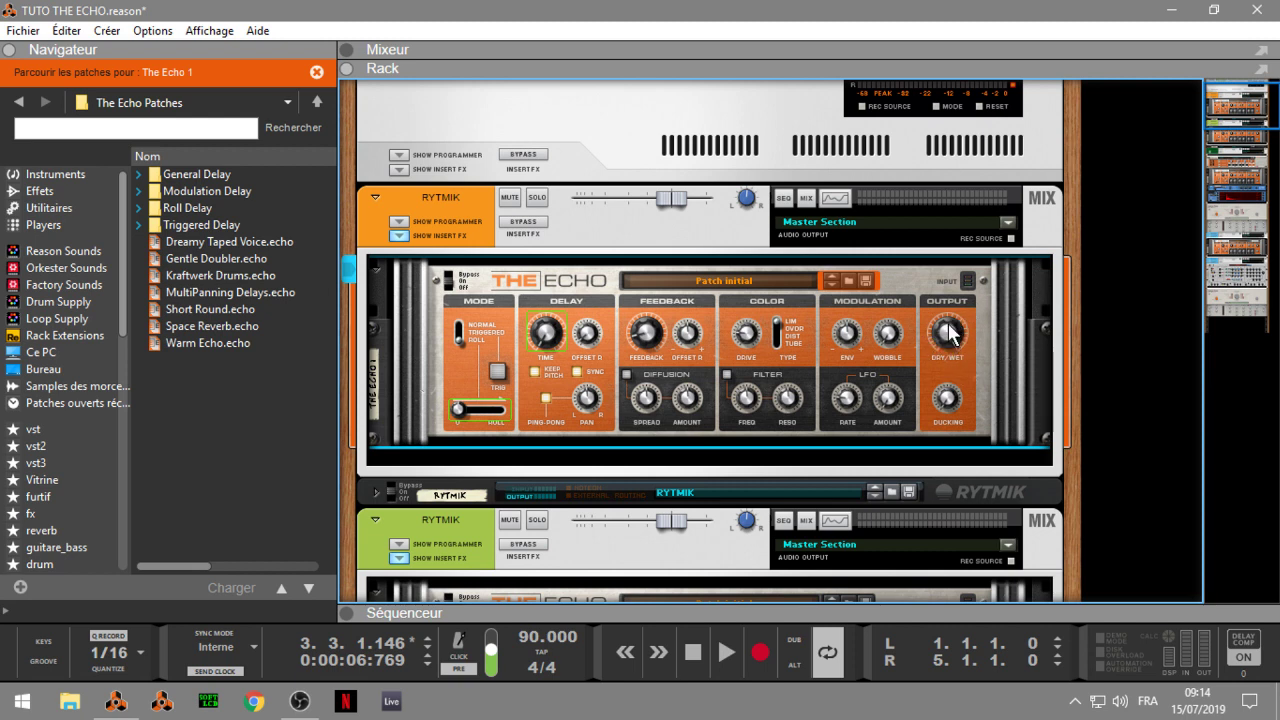
# Step: Try out the Dry/Wet and Ducking knobs in The Echo 1's Output section
pyautogui.moveTo(950, 336)
pyautogui.moveTo(950, 336)
pyautogui.mouseDown()
pyautogui.moveTo(961, 380)
pyautogui.moveTo(945, 313)
pyautogui.mouseUp()
pyautogui.moveTo(943, 414)
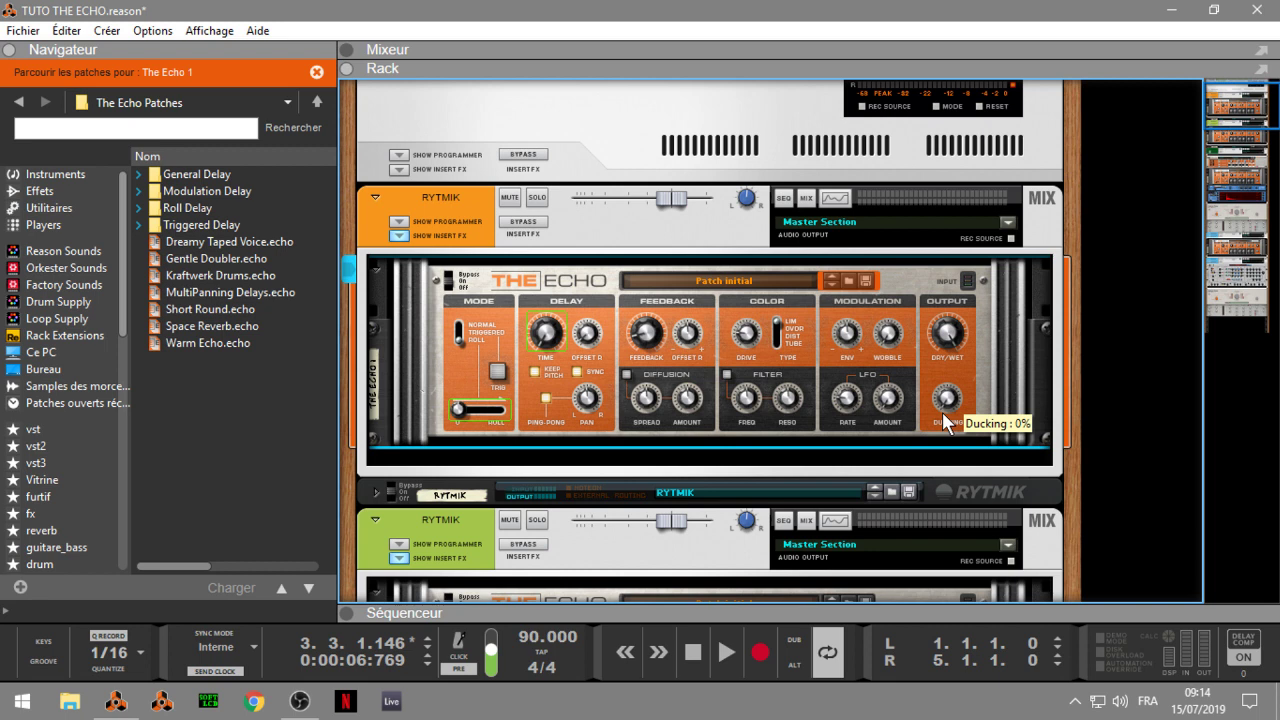
pyautogui.moveTo(947, 408); pyautogui.dragTo(948, 386)
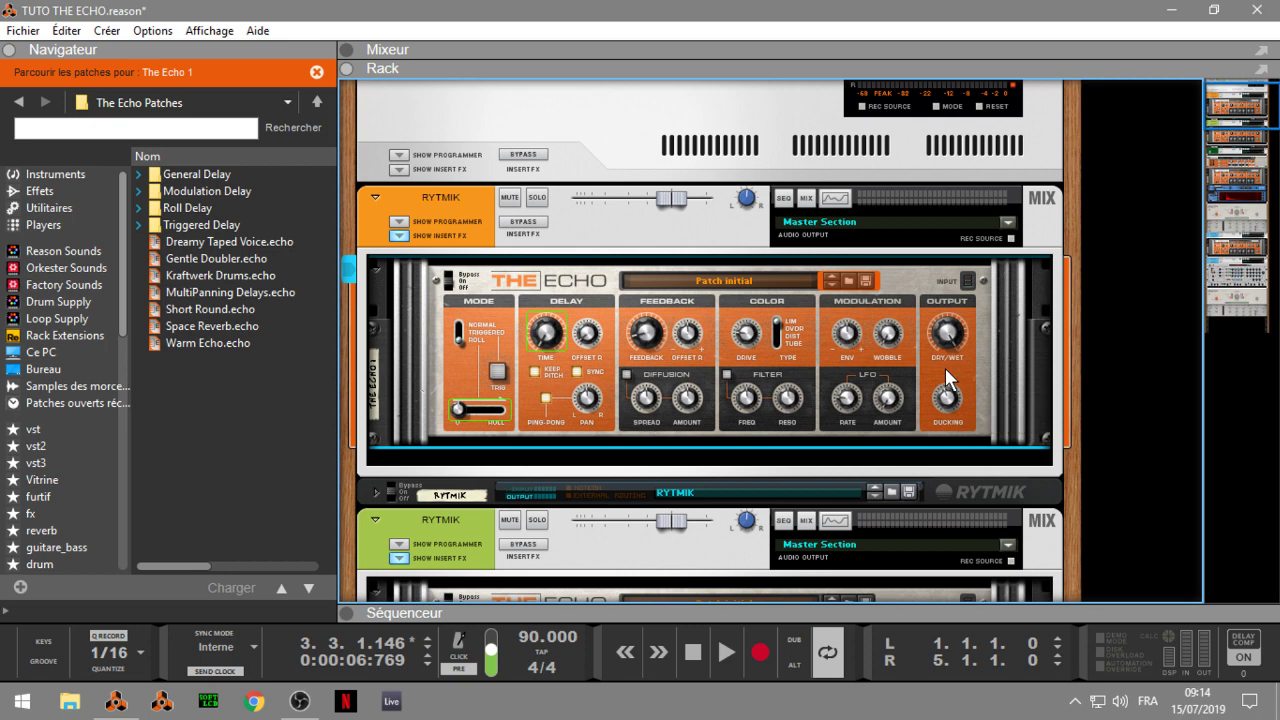
pyautogui.moveTo(951, 400)
pyautogui.moveTo(946, 402); pyautogui.dragTo(948, 460)
# Step: Flip the rack to inspect The Echo 1's rear connections and return to the front view
pyautogui.press('Tab')
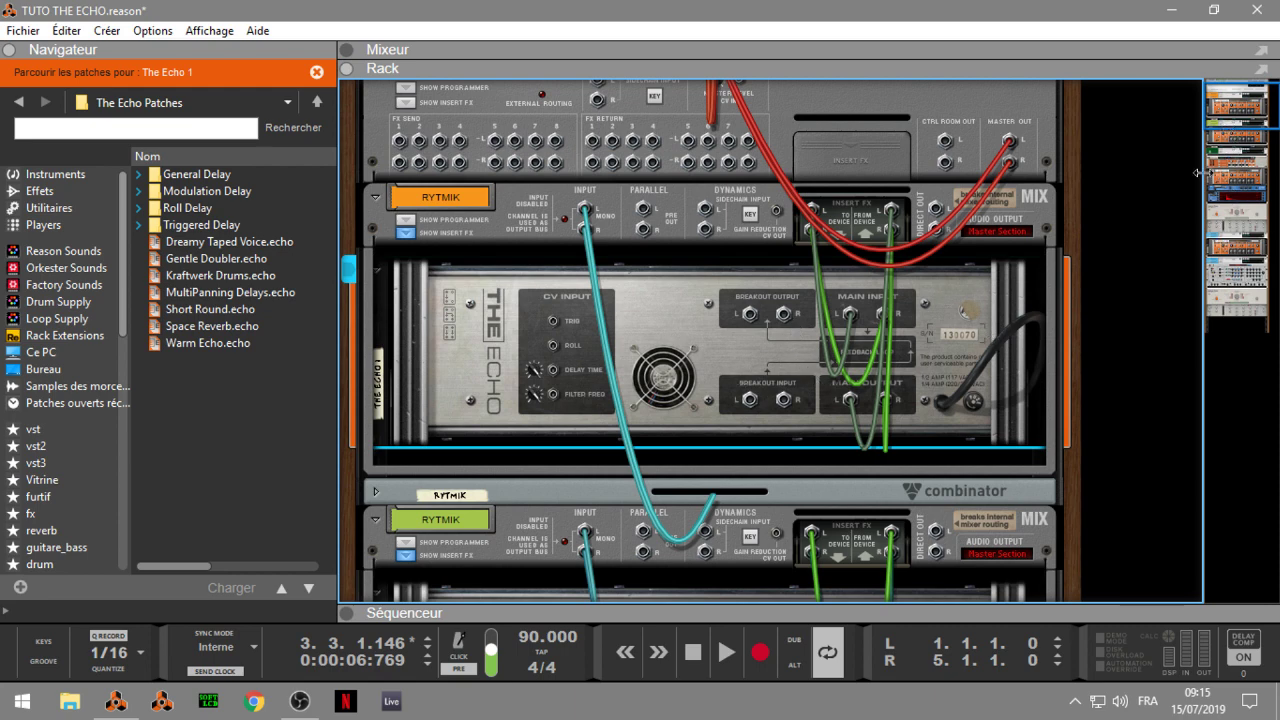
pyautogui.press('Tab')
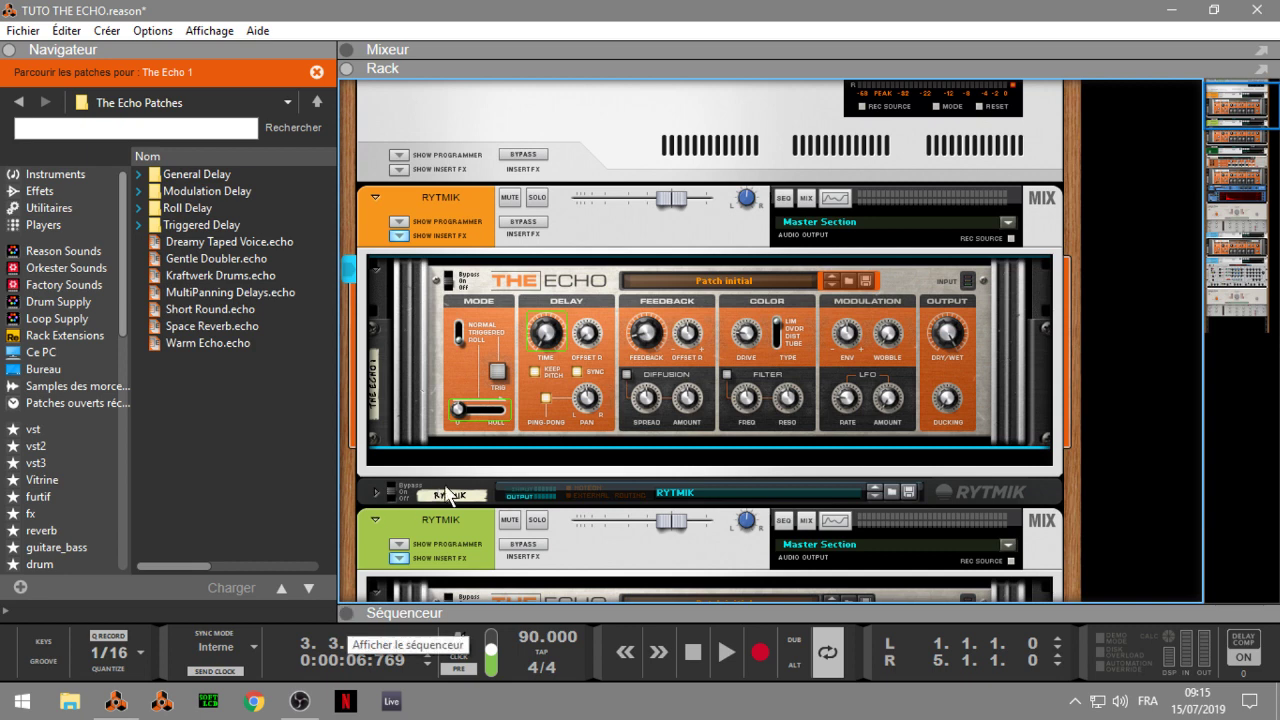
# Step: Show the sequencer in place of the rack, clear all track mutes and solo The Echo 1 with its RYTMIK track
pyautogui.click(345, 613)
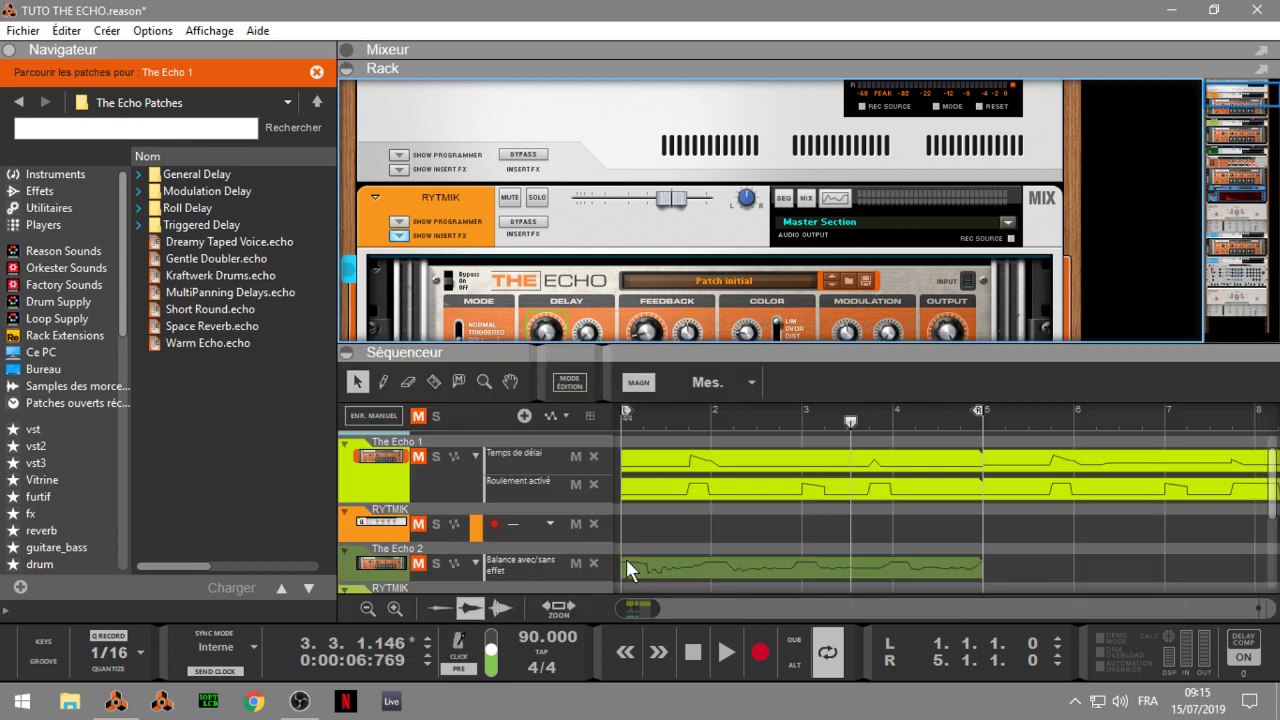
pyautogui.click(346, 69)
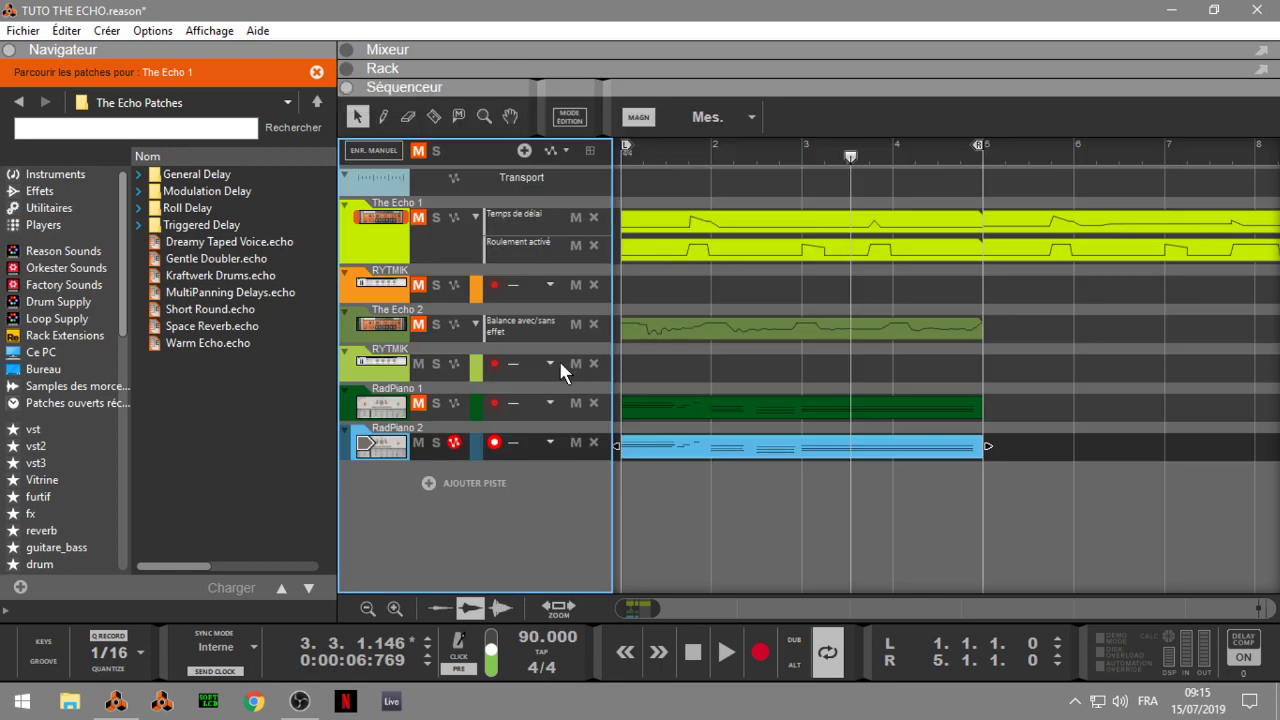
pyautogui.click(418, 150)
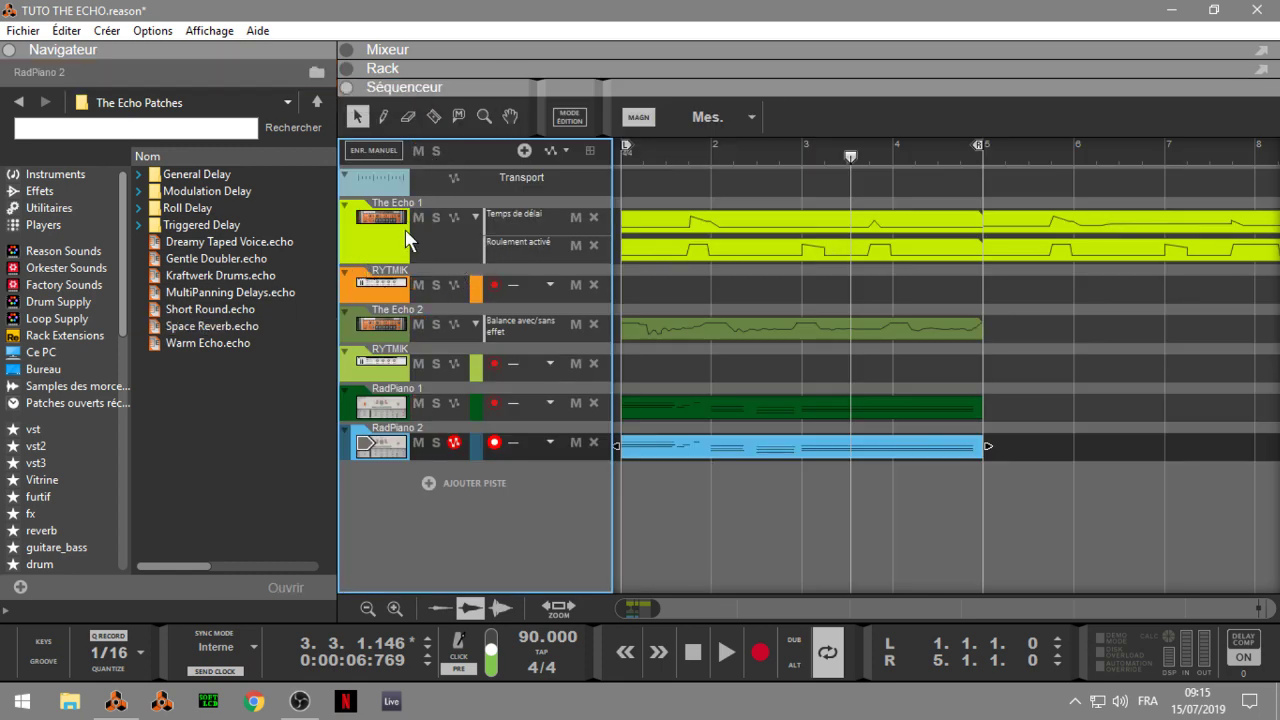
pyautogui.click(436, 217)
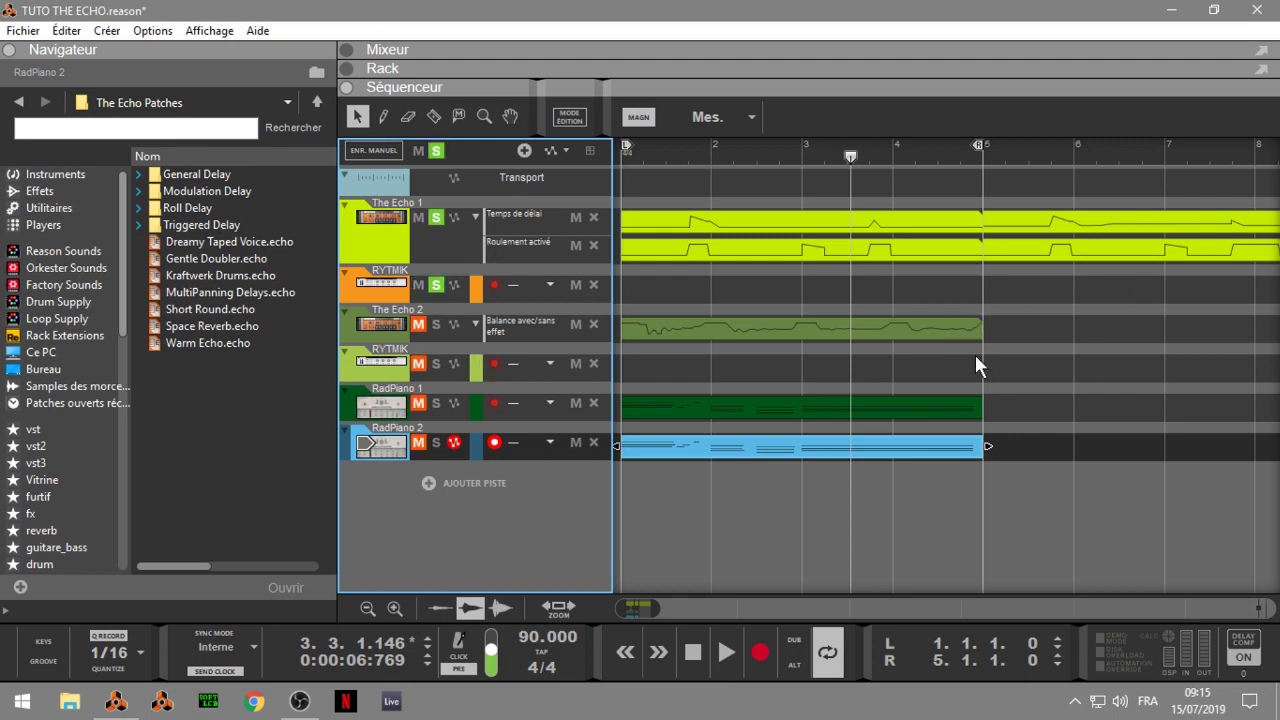
# Step: Show the rack in place of the sequencer and unfold the first RYTMIK drum machine
pyautogui.click(351, 69)
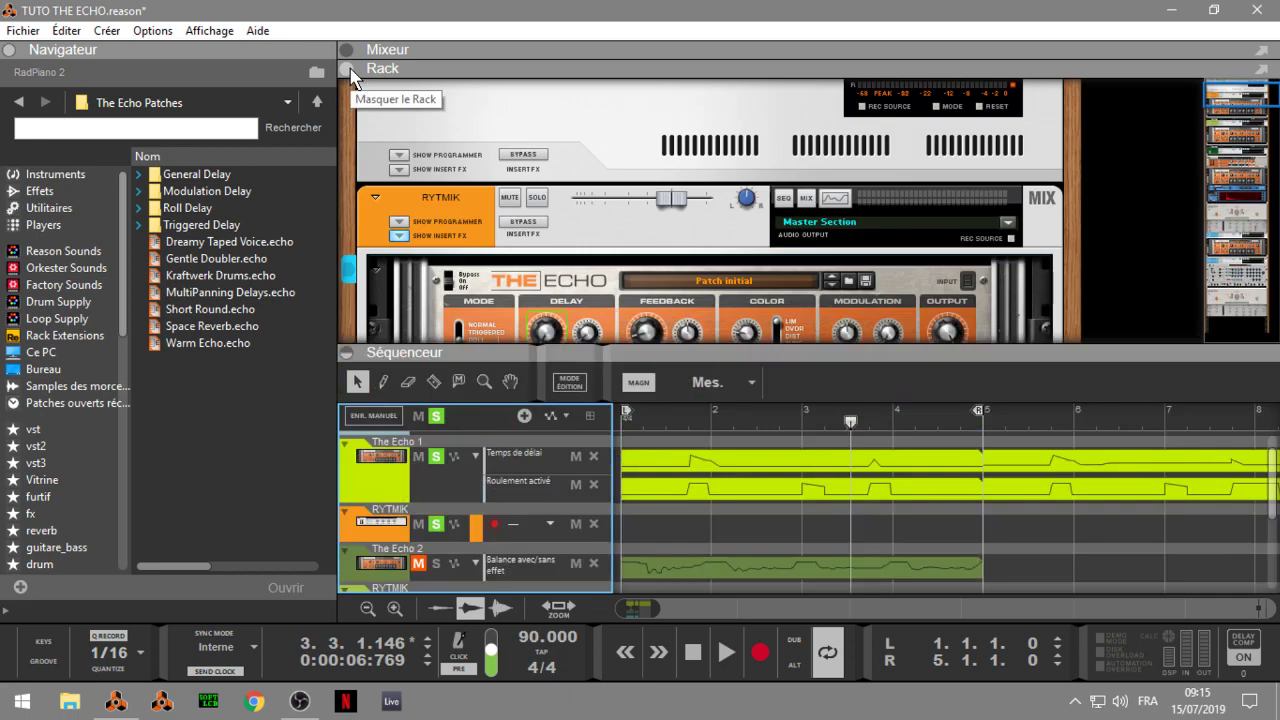
pyautogui.click(348, 352)
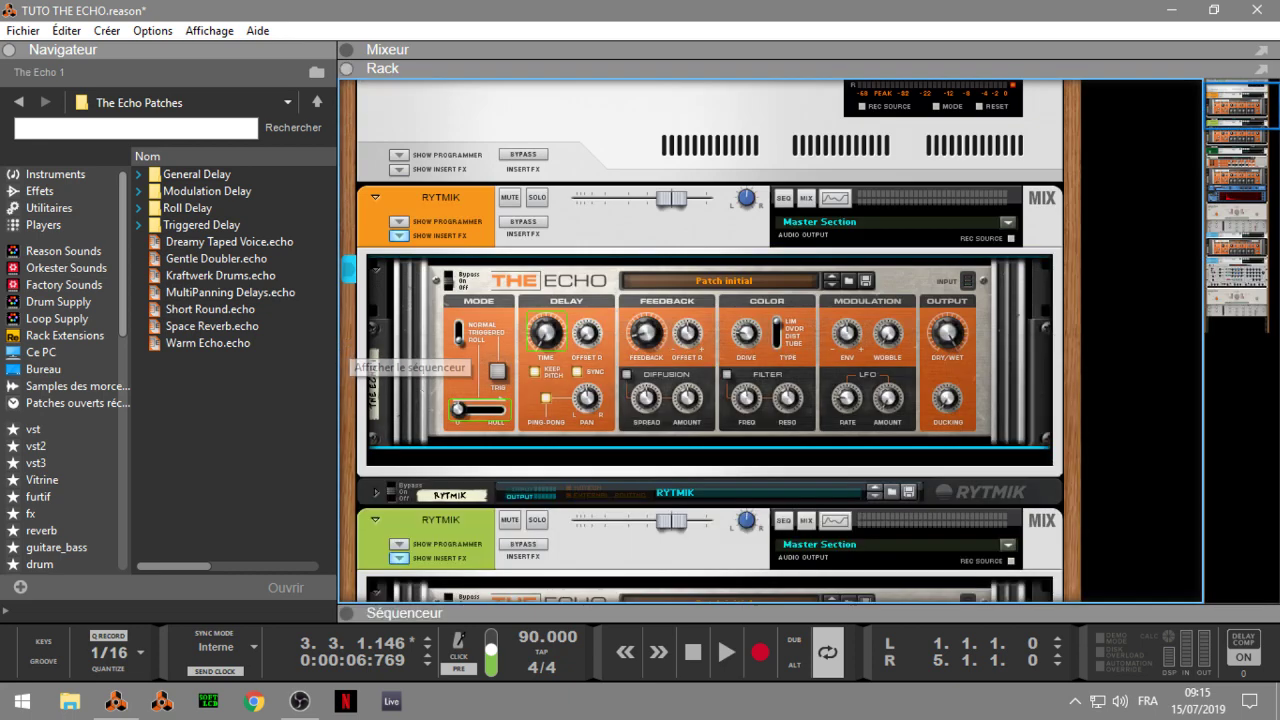
pyautogui.moveTo(1222, 105)
pyautogui.mouseDown()
pyautogui.moveTo(1230, 150)
pyautogui.moveTo(1232, 115)
pyautogui.mouseUp()
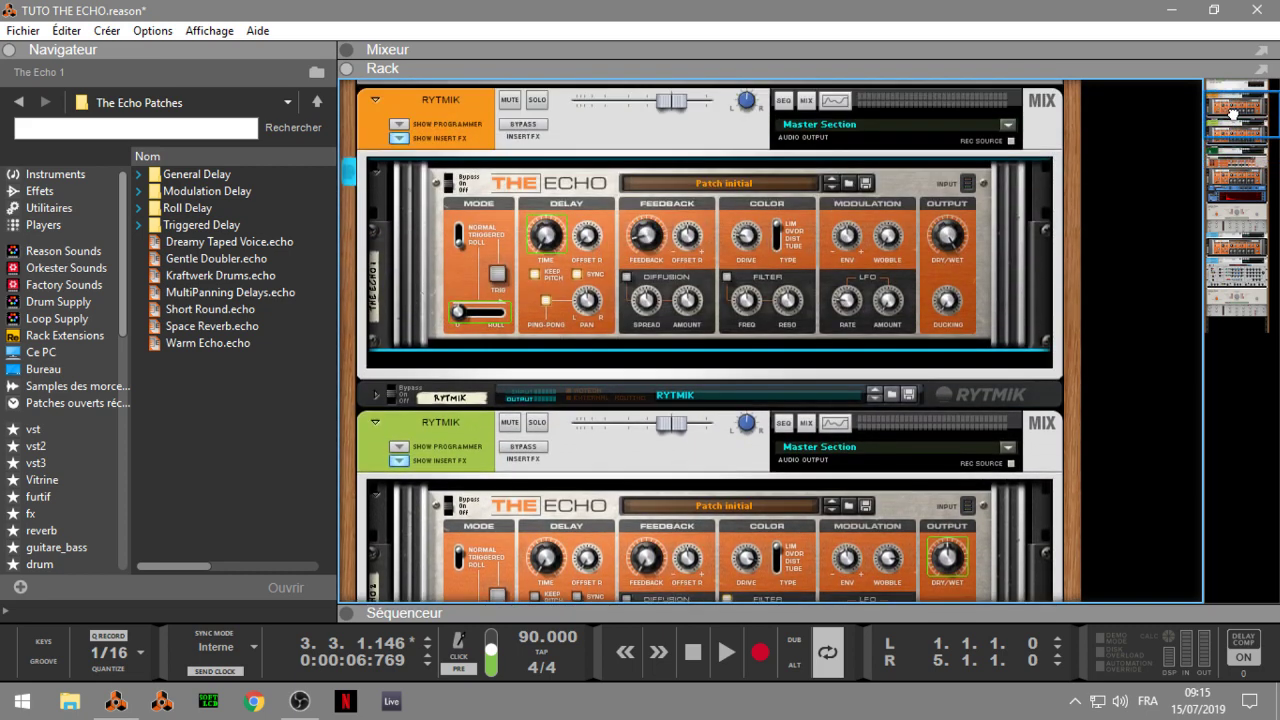
pyautogui.click(372, 392)
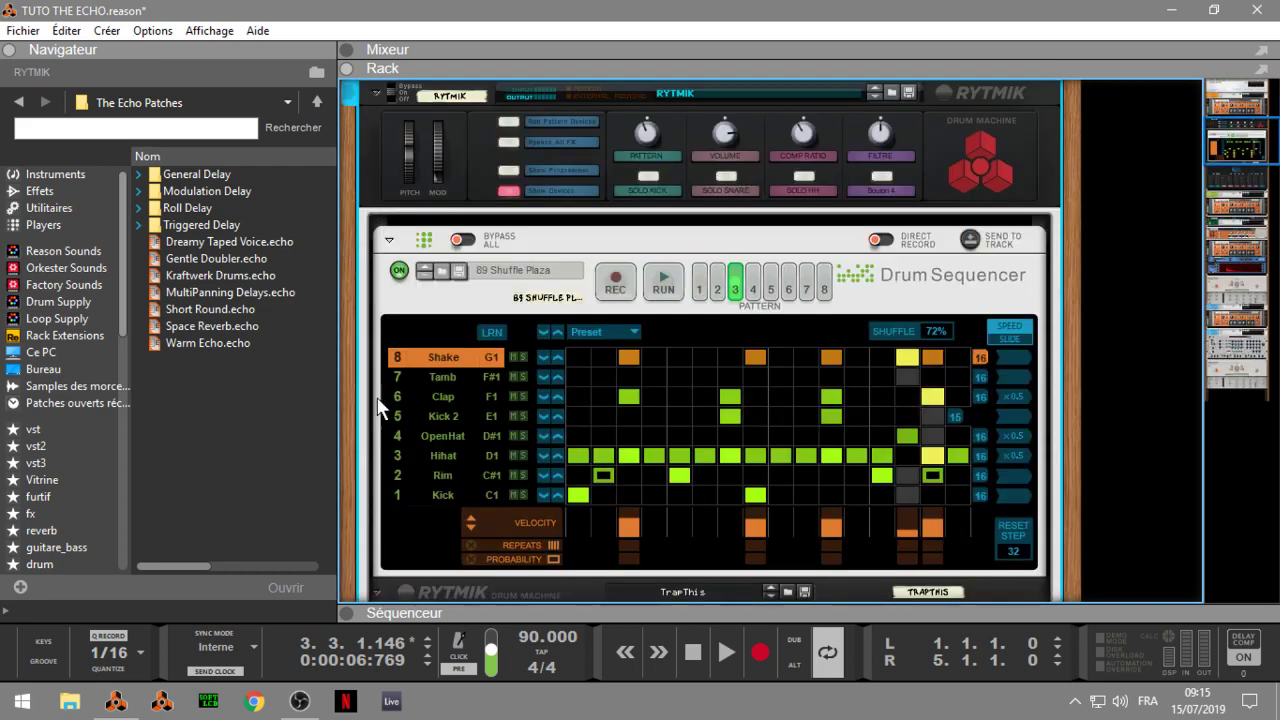
# Step: Bypass the insert effects on the first RYTMIK mix channel and play the drum loop without the delay
pyautogui.moveTo(1240, 150); pyautogui.dragTo(1210, 110)
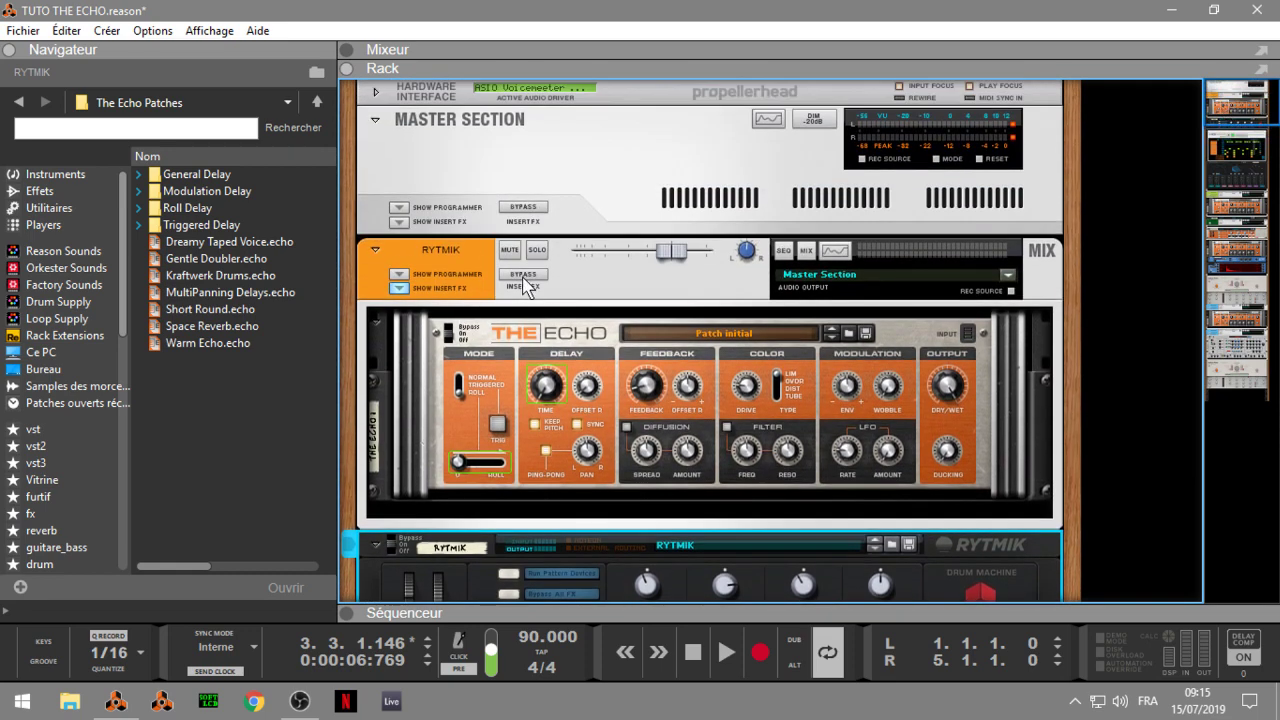
pyautogui.click(524, 281)
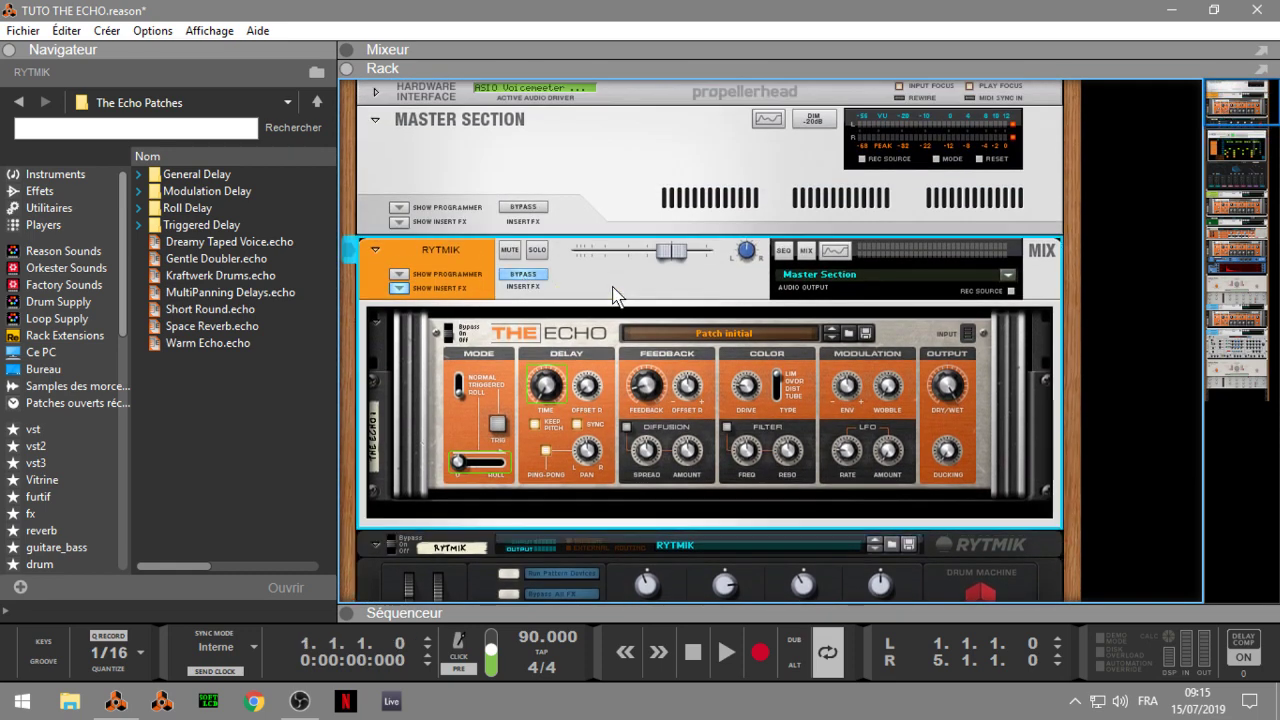
pyautogui.press('space')
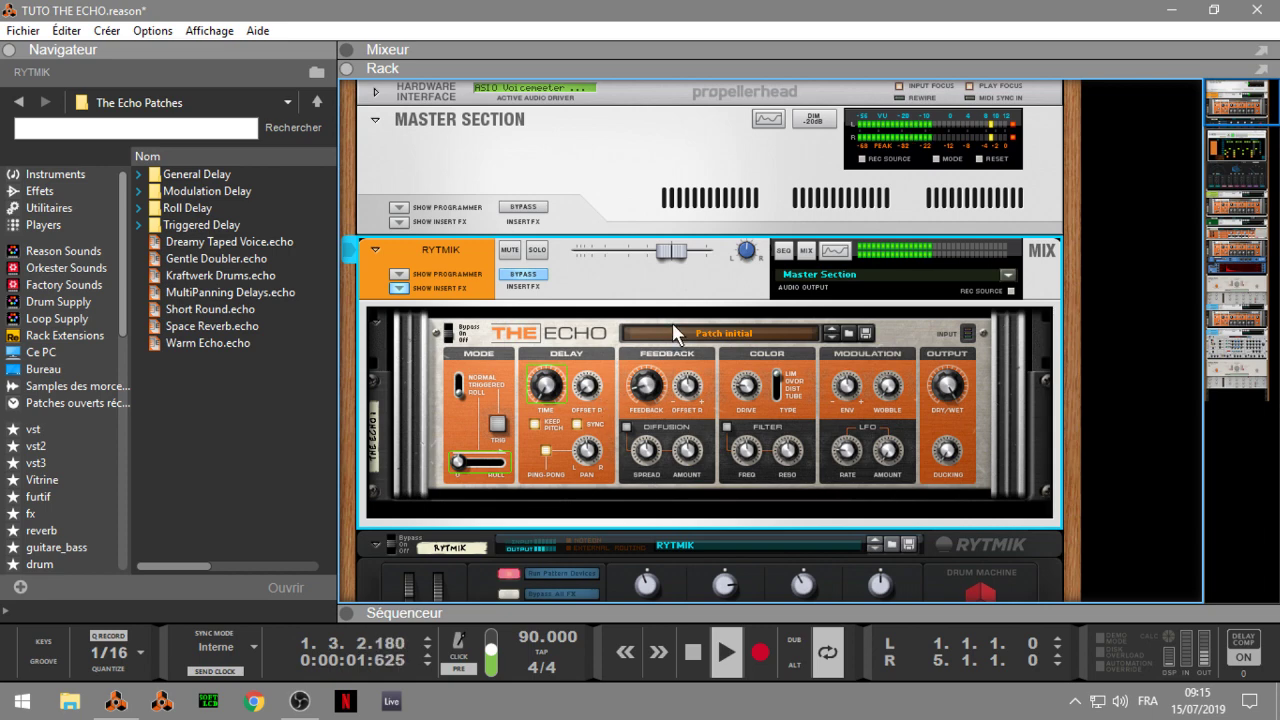
pyautogui.moveTo(1216, 108); pyautogui.dragTo(1219, 118)
pyautogui.press('space')
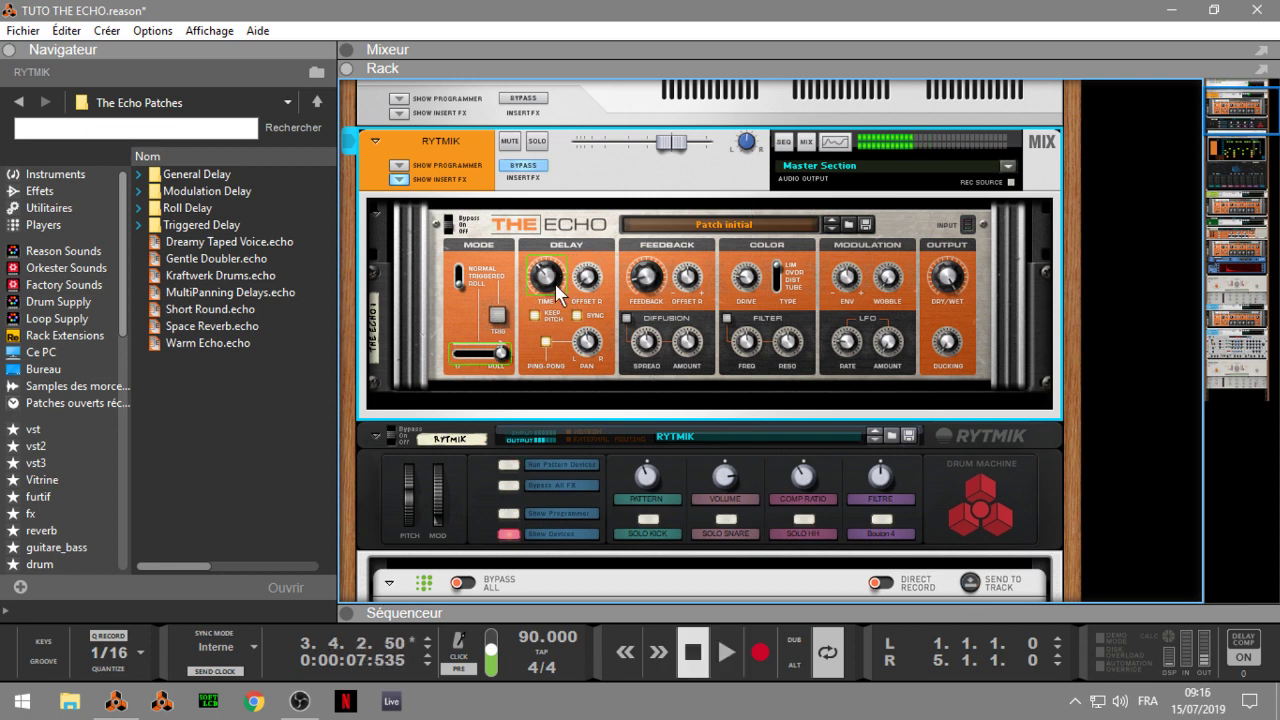
# Step: Show the sequencer alongside the rack and view the automation options of The Echo 1's delay Time knob
pyautogui.click(346, 614)
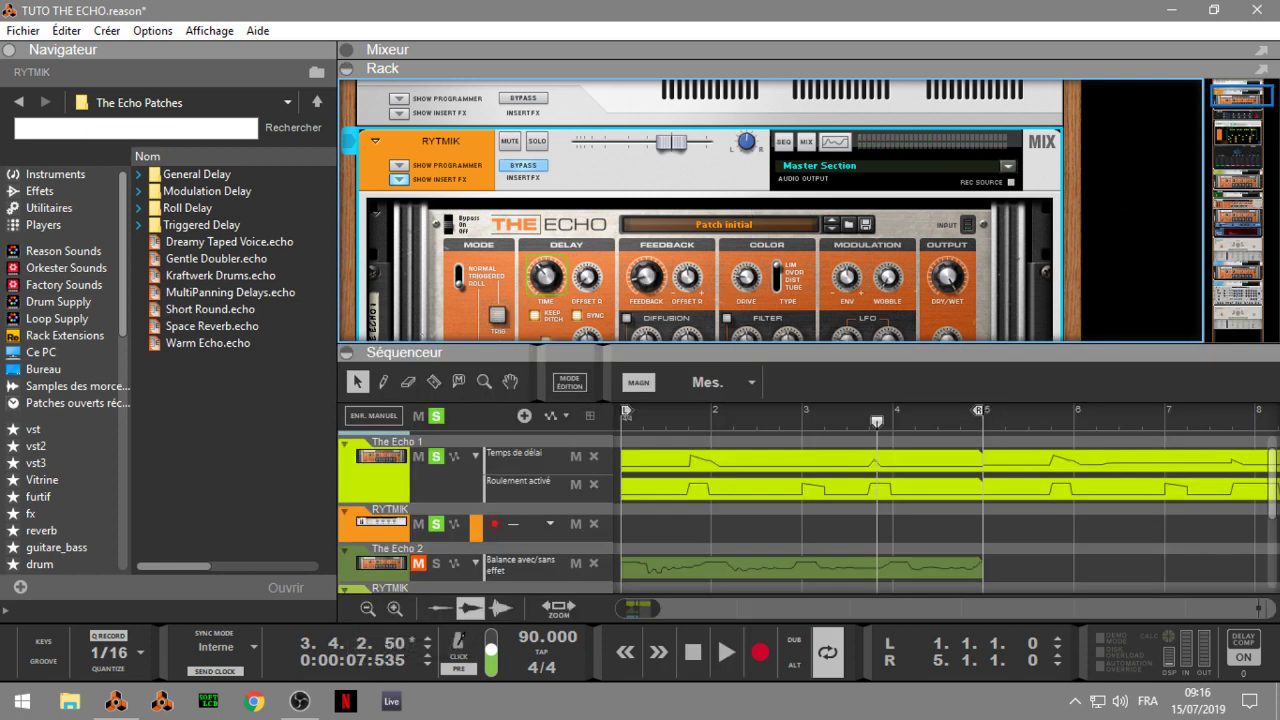
pyautogui.moveTo(1228, 97); pyautogui.dragTo(1234, 103)
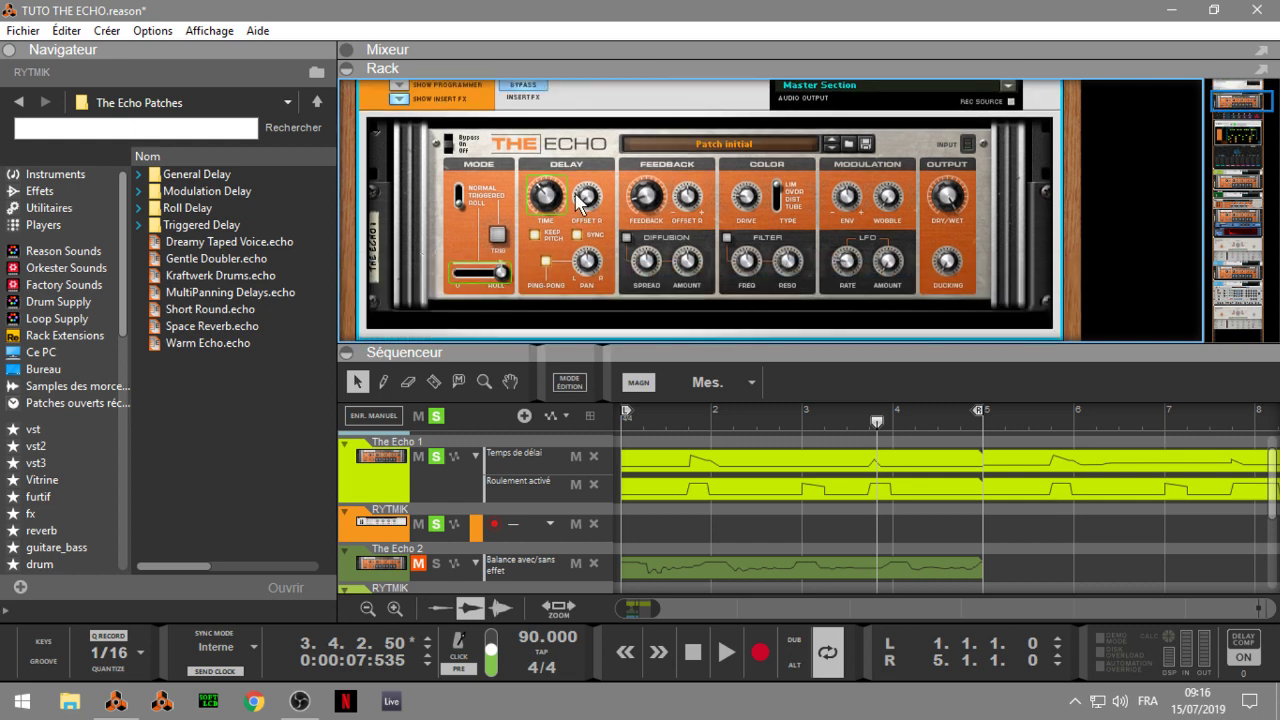
pyautogui.rightClick(543, 193)
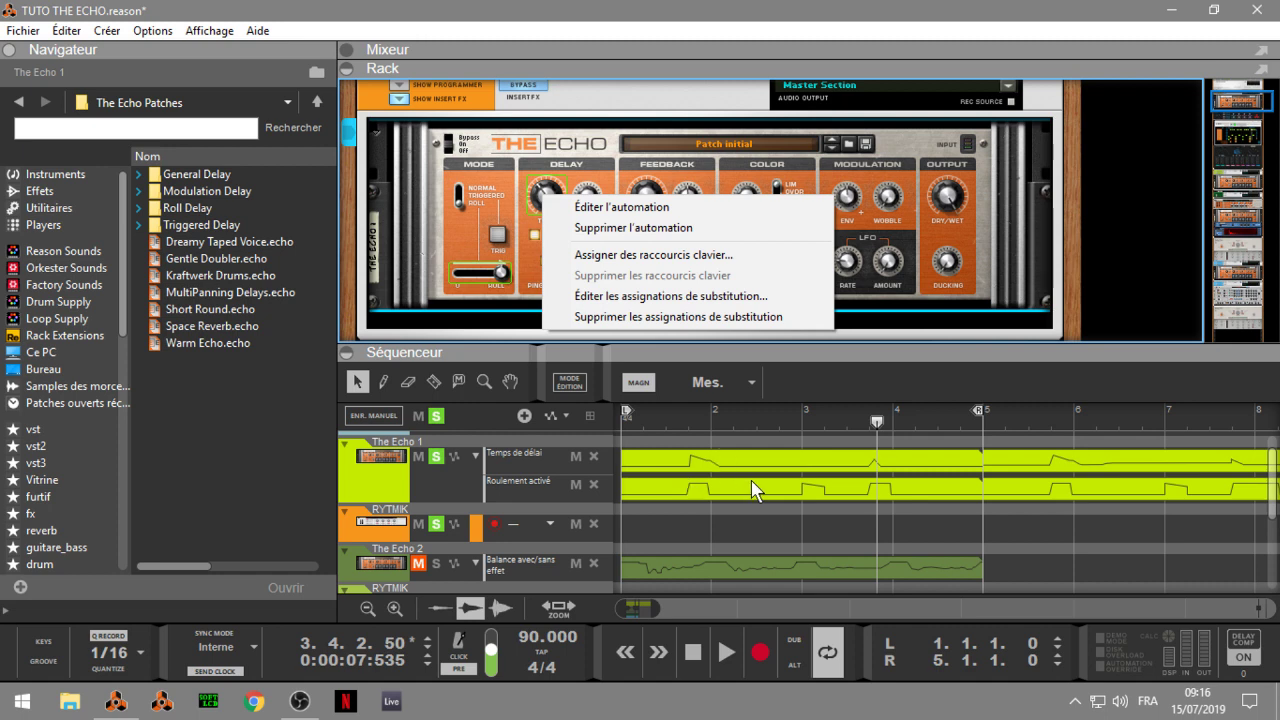
pyautogui.click(895, 315)
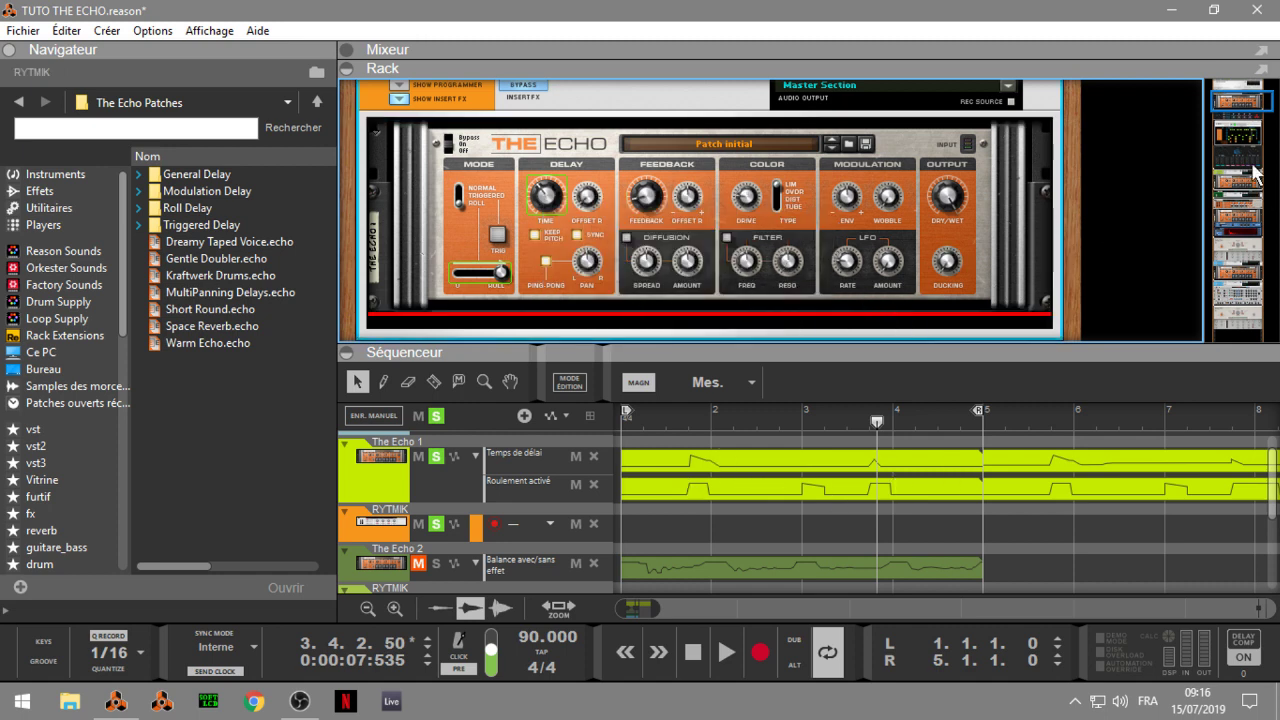
# Step: Play the drum loop with the RYTMIK channel's insert effects bypassed, and switch the bypass off during playback to hear The Echo
pyautogui.scroll(1, 1243, 108)
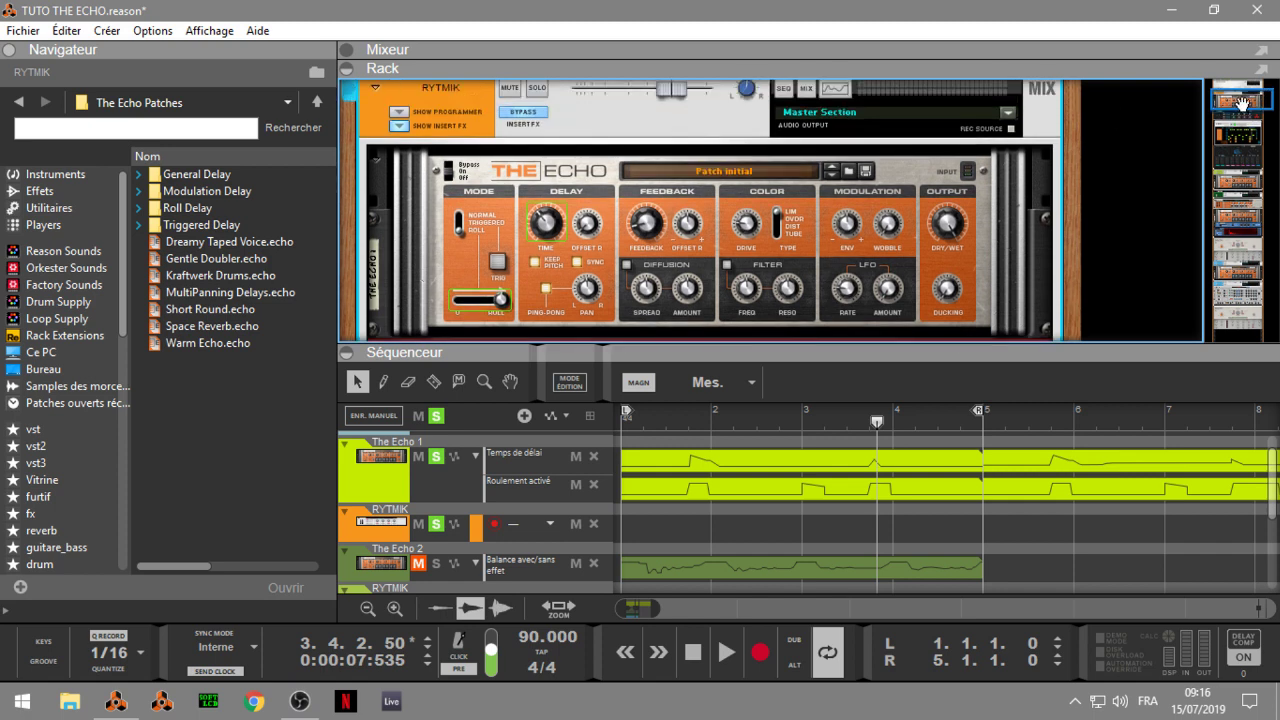
pyautogui.click(517, 115)
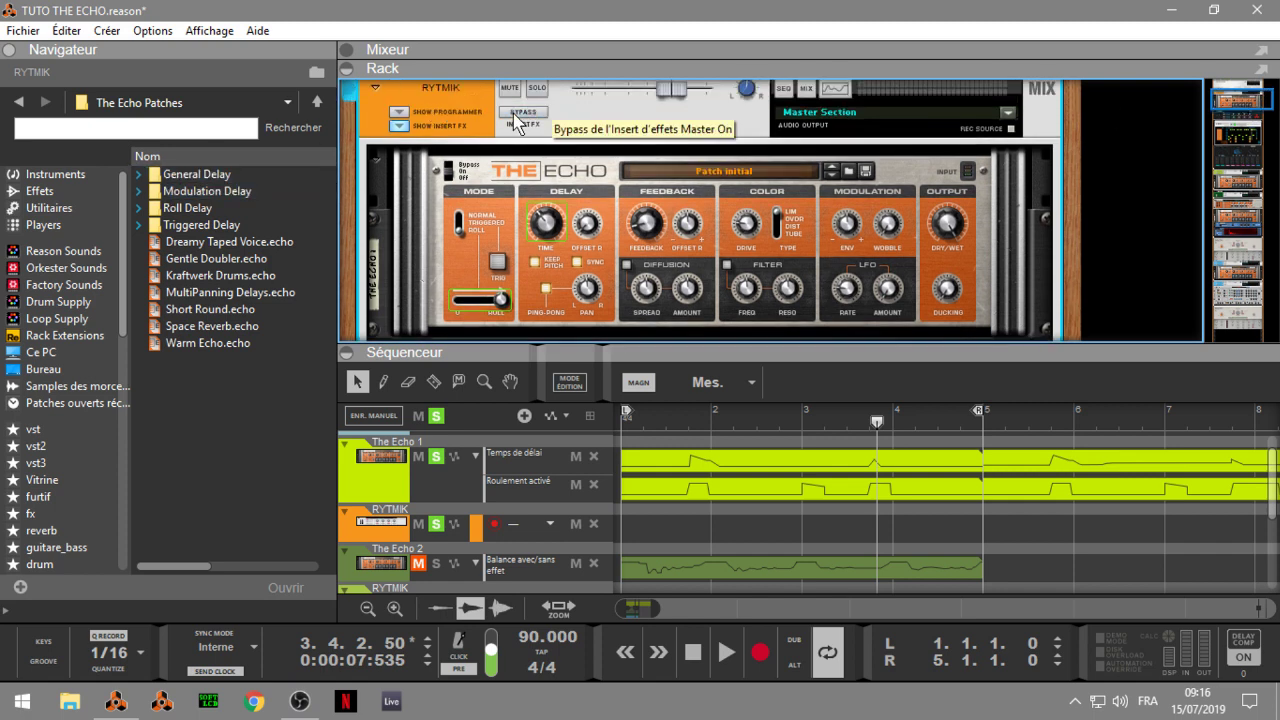
pyautogui.click(517, 115)
pyautogui.press('space')
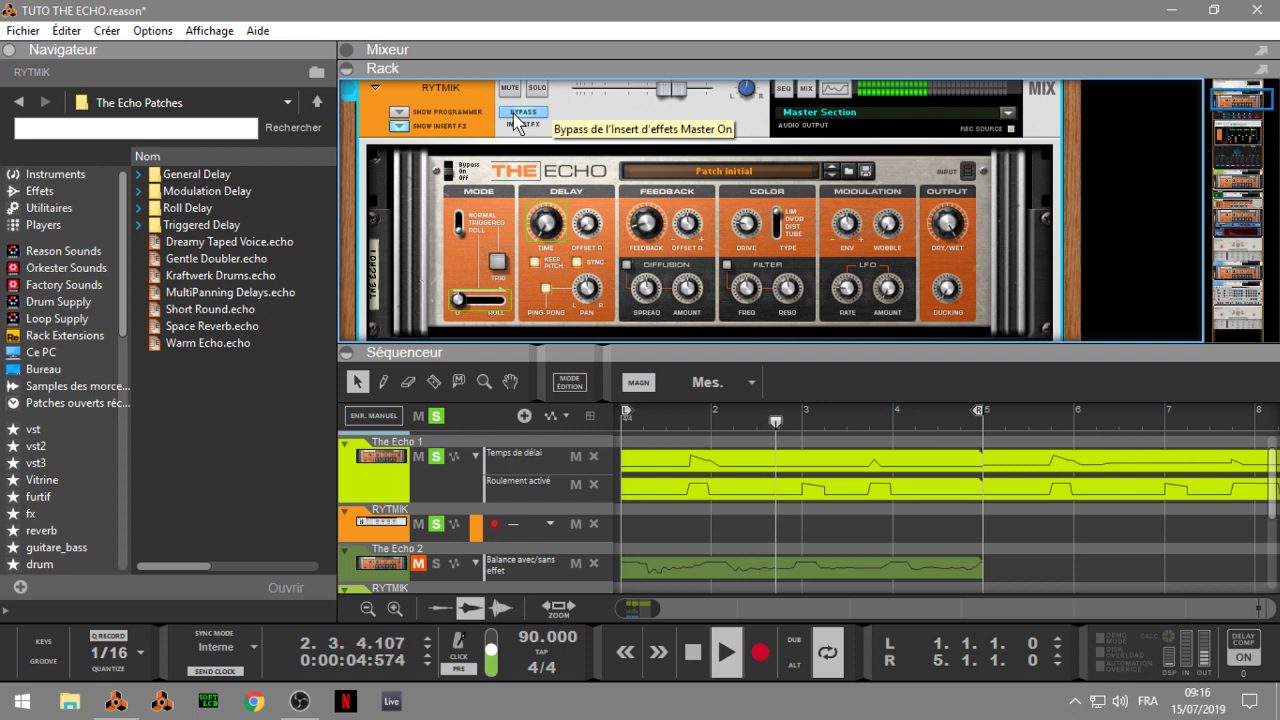
pyautogui.click(516, 118)
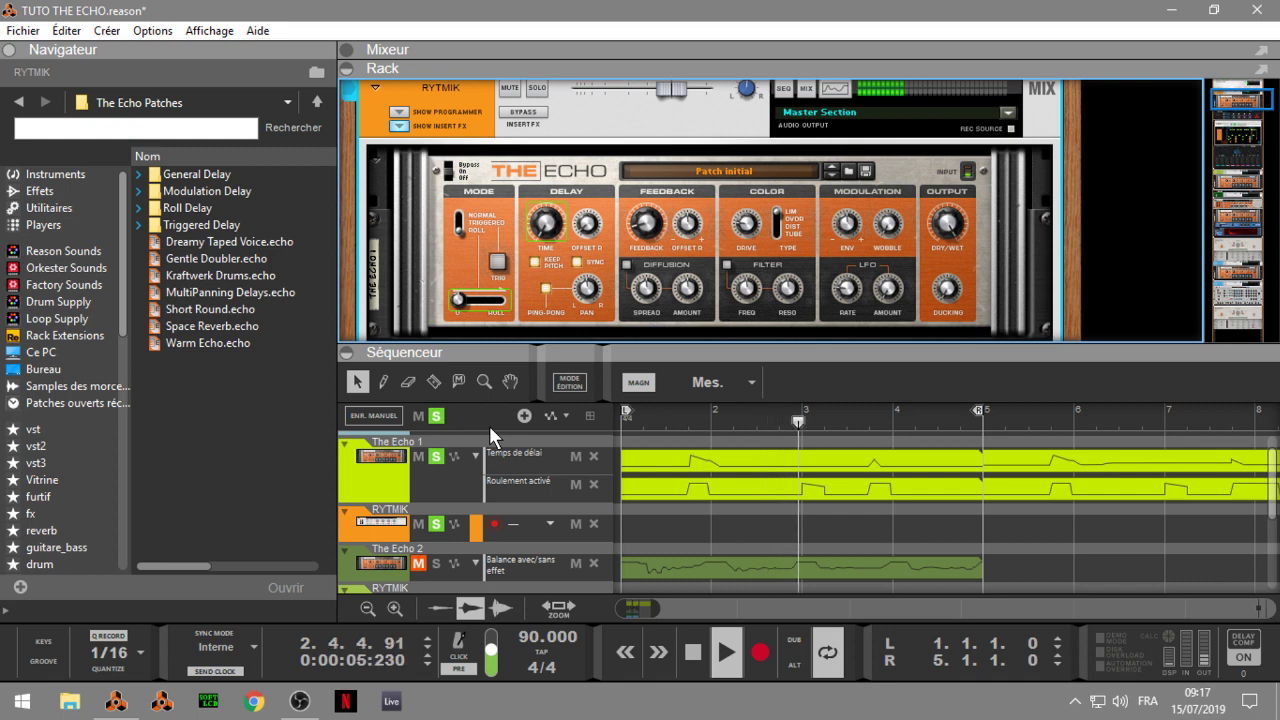
pyautogui.press('space')
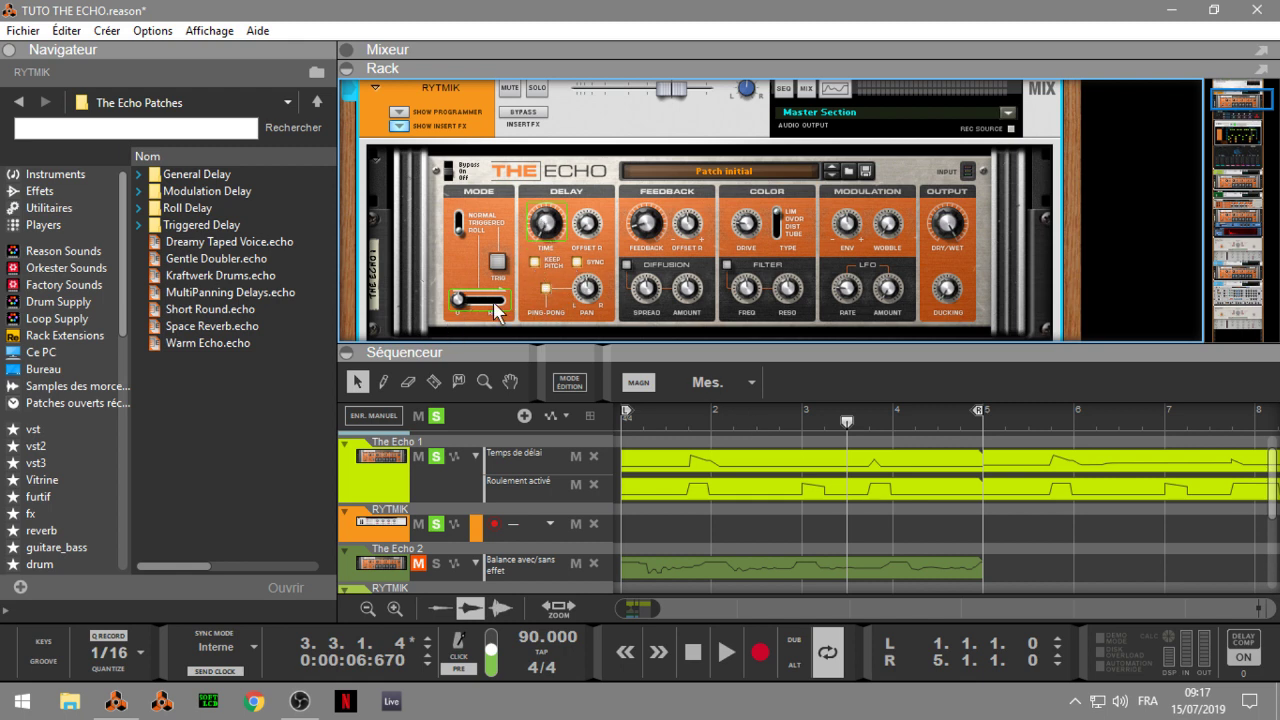
# Step: Switch off Keep Pitch on The Echo 1 and play the loop from the start to hear its effect
pyautogui.click(538, 263)
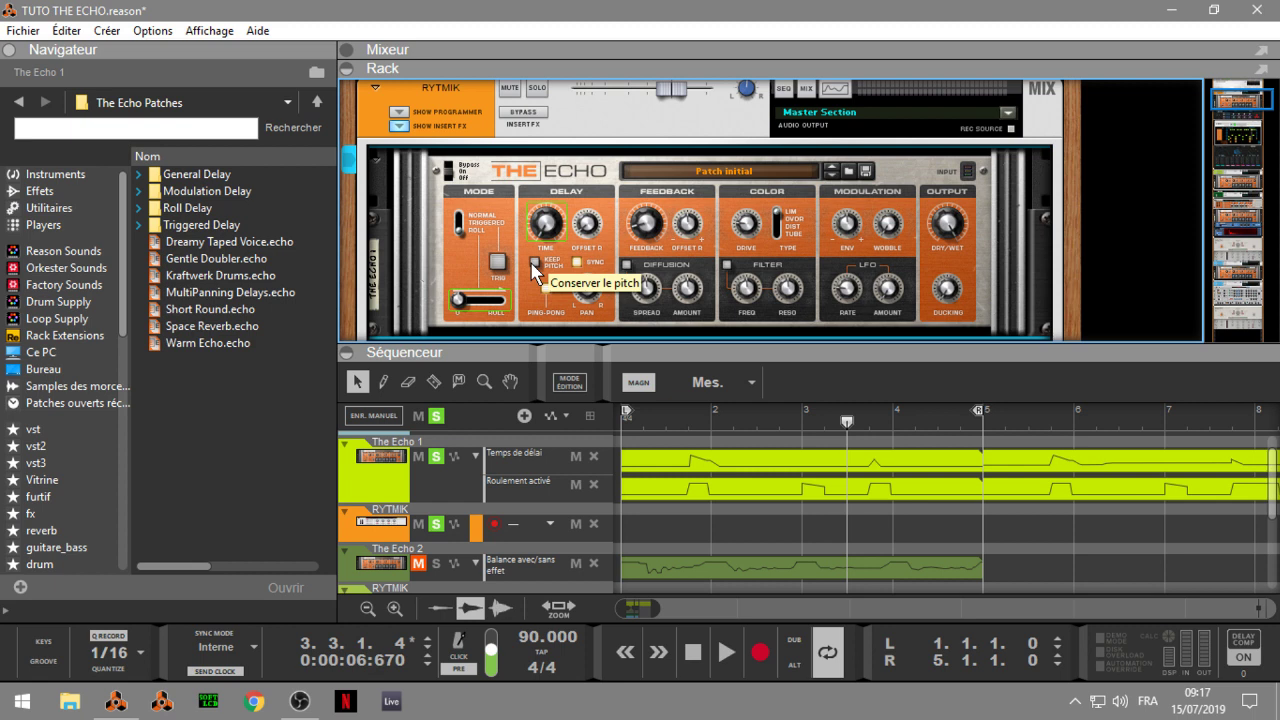
pyautogui.press('Home')
pyautogui.press('space')
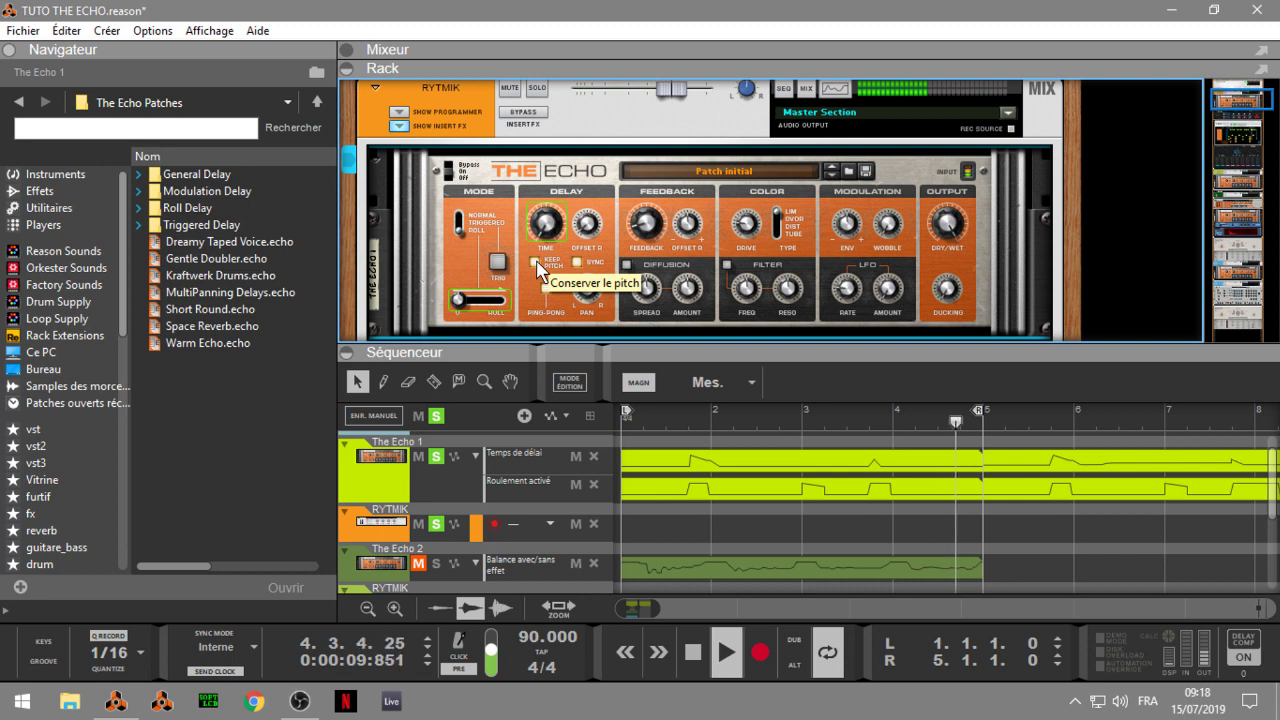
pyautogui.press('space')
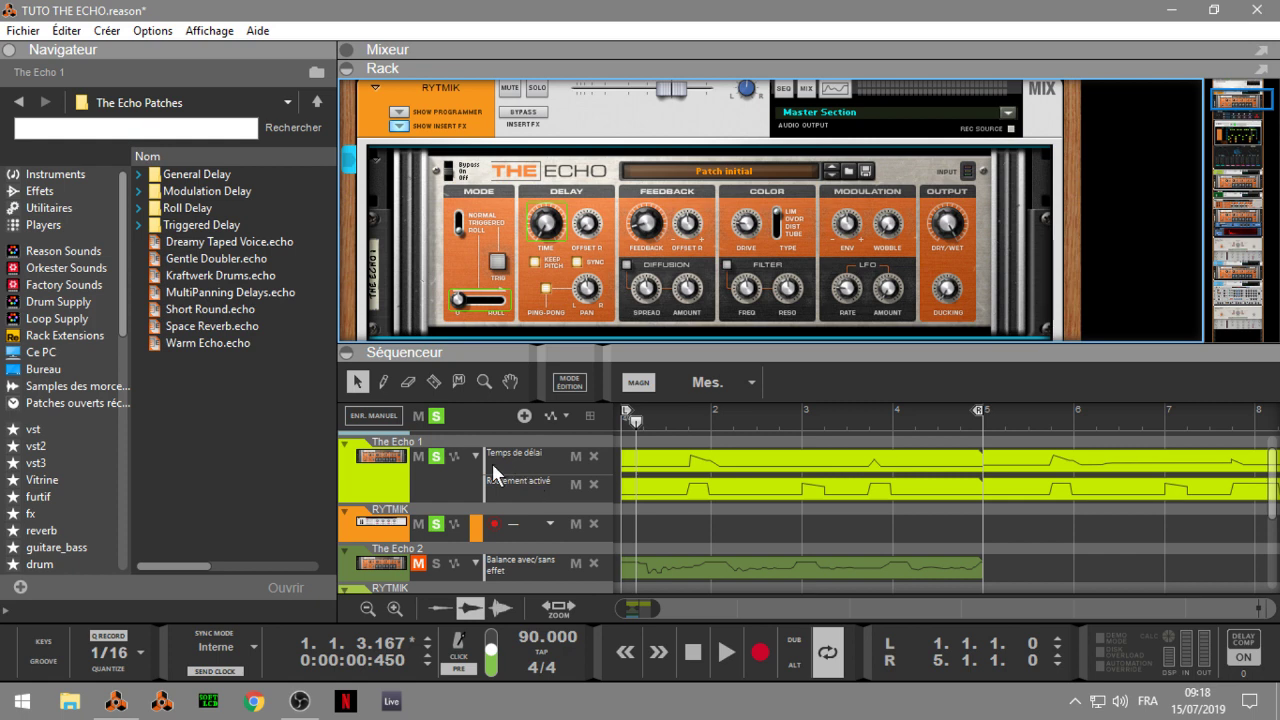
# Step: Clear the solos on The Echo 1 and its RYTMIK track, and solo the orange RYTMIK track above The Echo 2
pyautogui.click(434, 525)
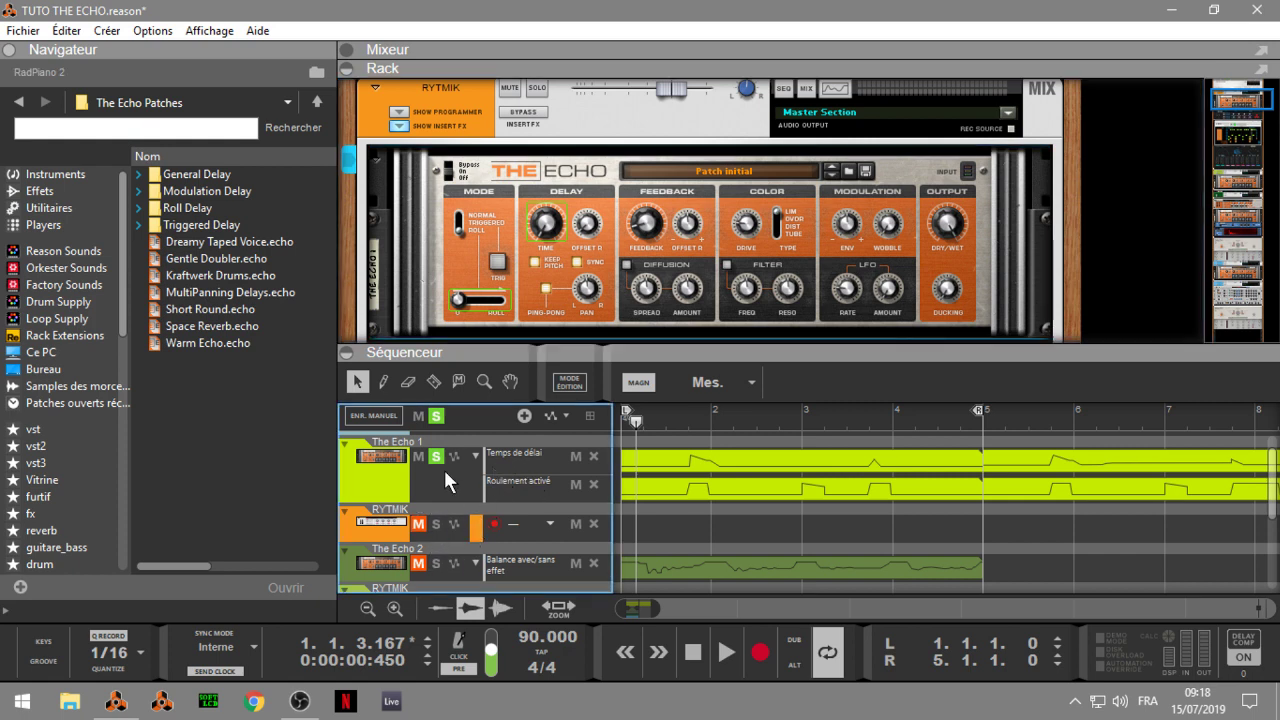
pyautogui.click(437, 456)
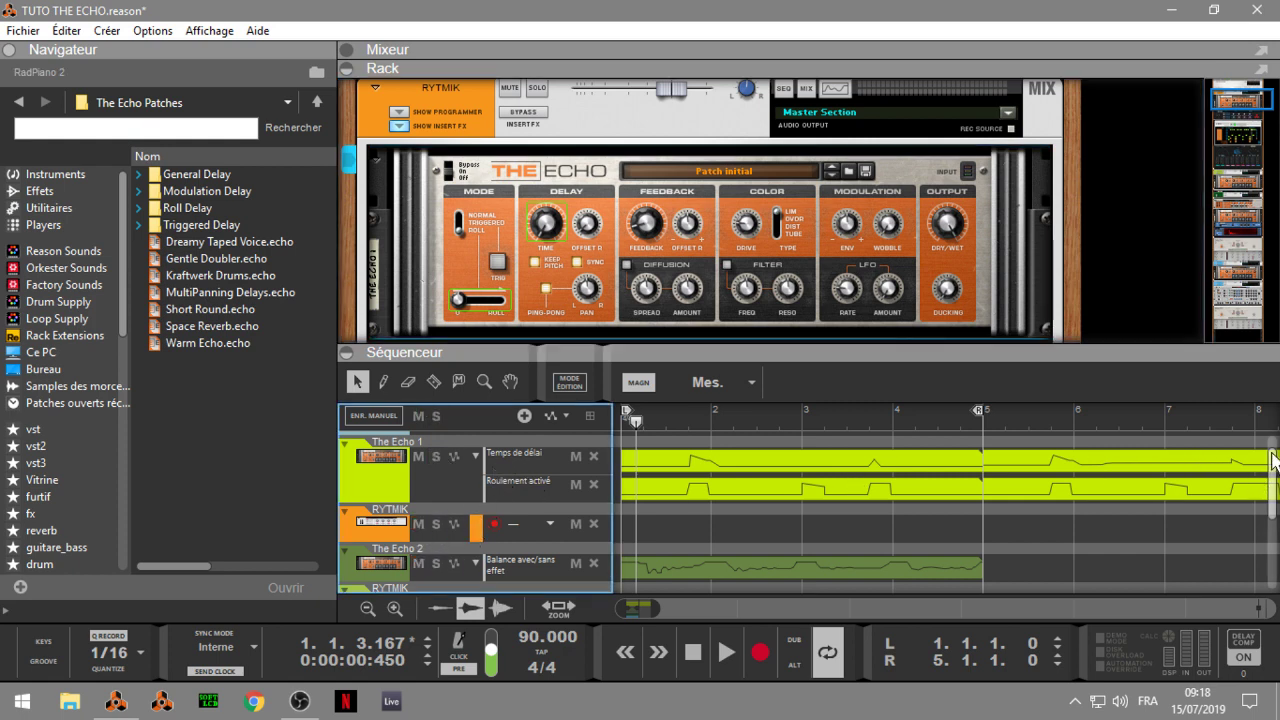
pyautogui.scroll(-2, 1270, 475)
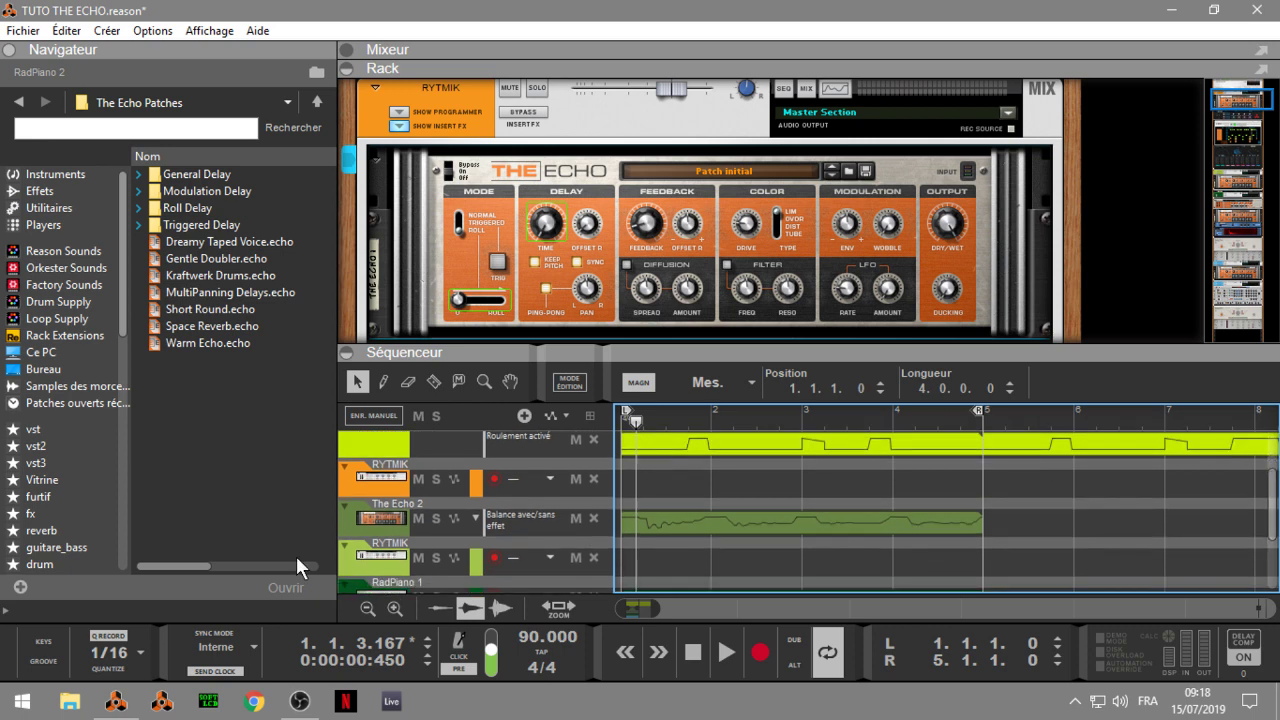
pyautogui.click(435, 479)
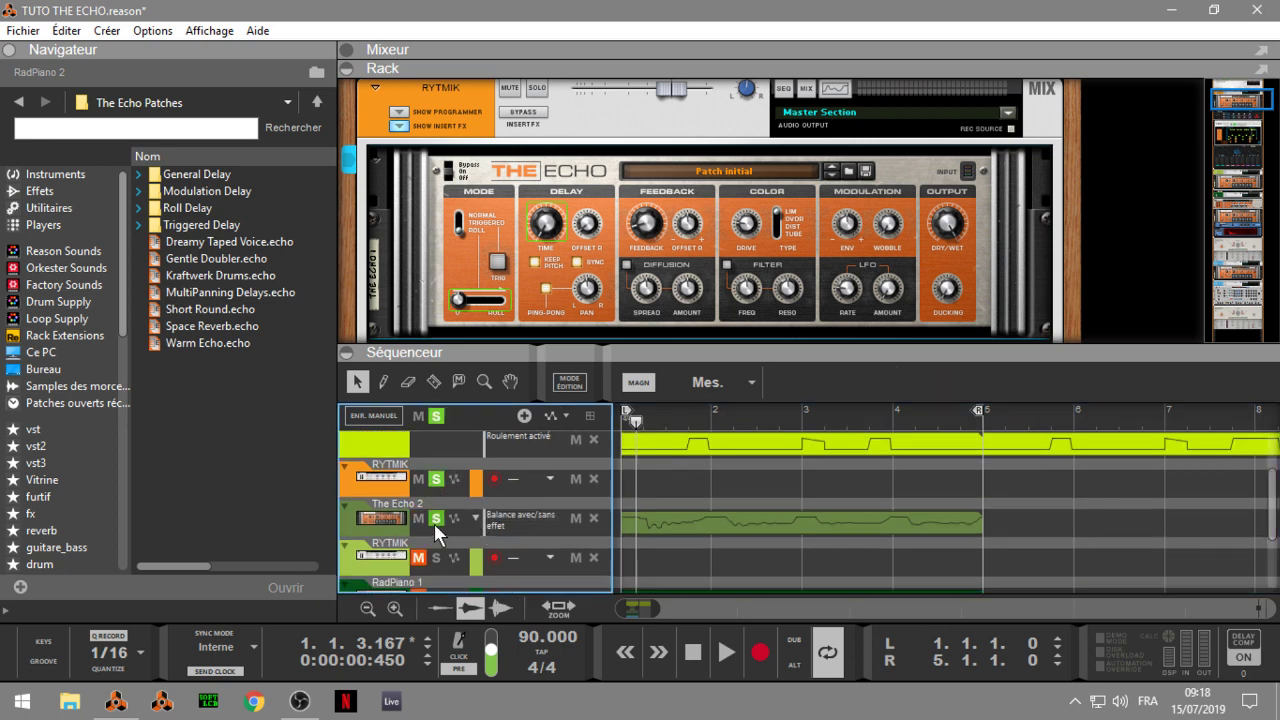
pyautogui.click(351, 491)
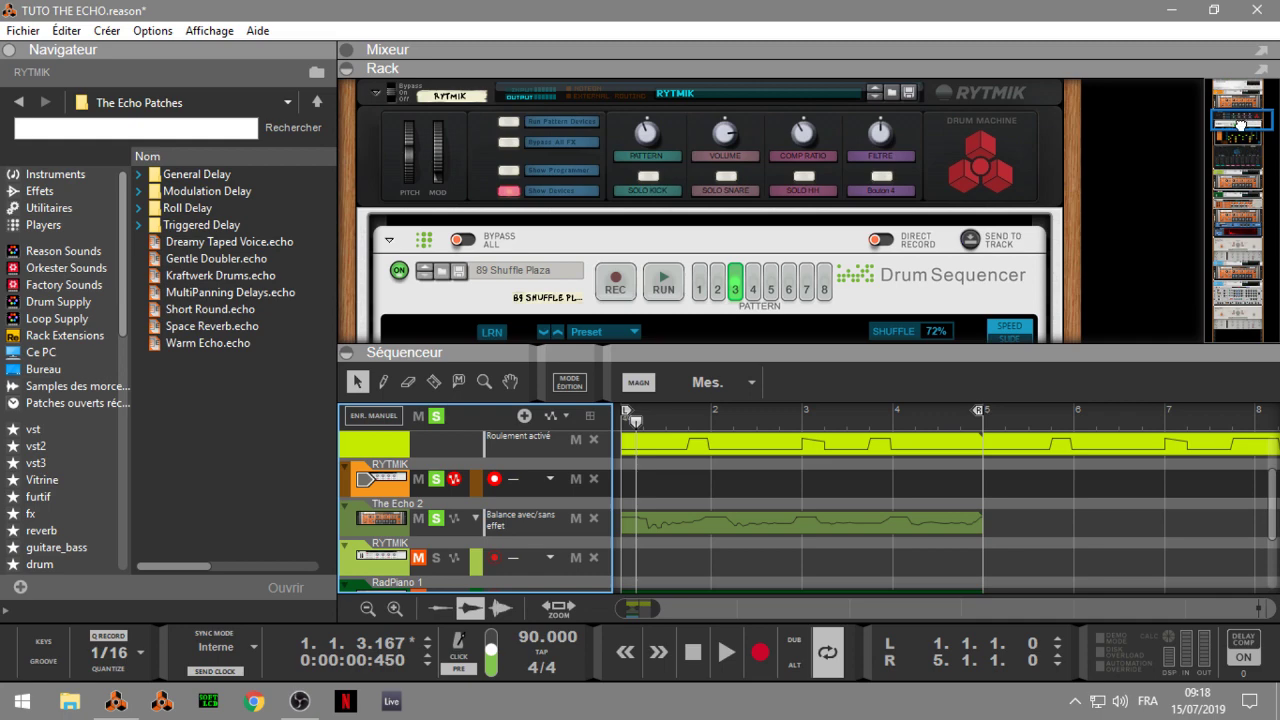
# Step: Hide the devices inside the first RYTMIK Combinator and compare the two Echo units in the rack
pyautogui.moveTo(1240, 124)
pyautogui.mouseDown()
pyautogui.moveTo(1240, 142)
pyautogui.moveTo(1238, 129)
pyautogui.mouseUp()
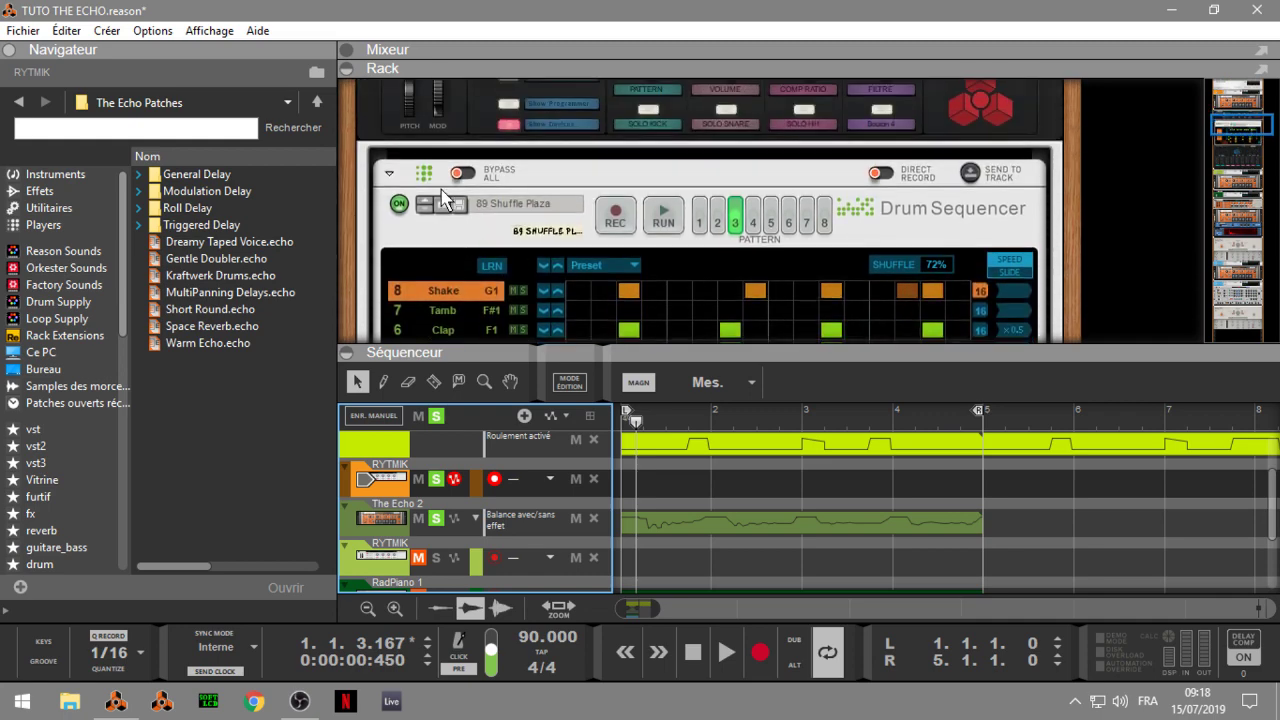
pyautogui.click(518, 125)
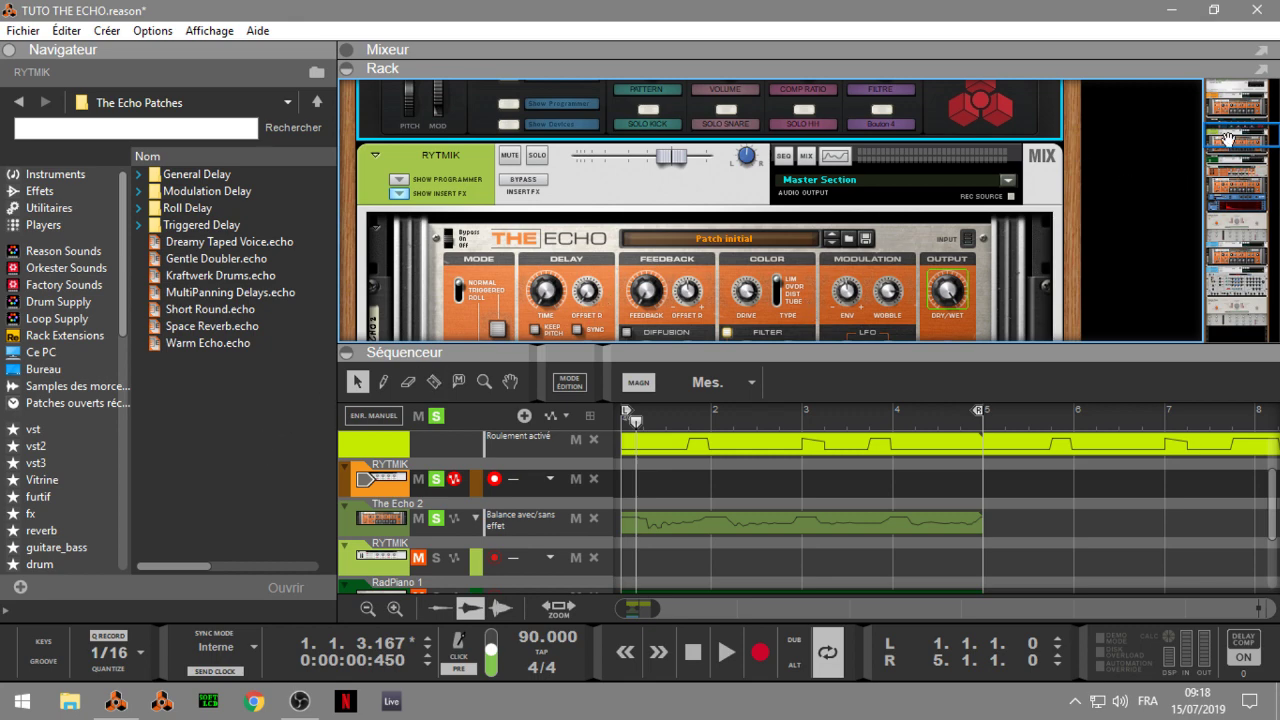
pyautogui.moveTo(1228, 138); pyautogui.dragTo(1240, 104)
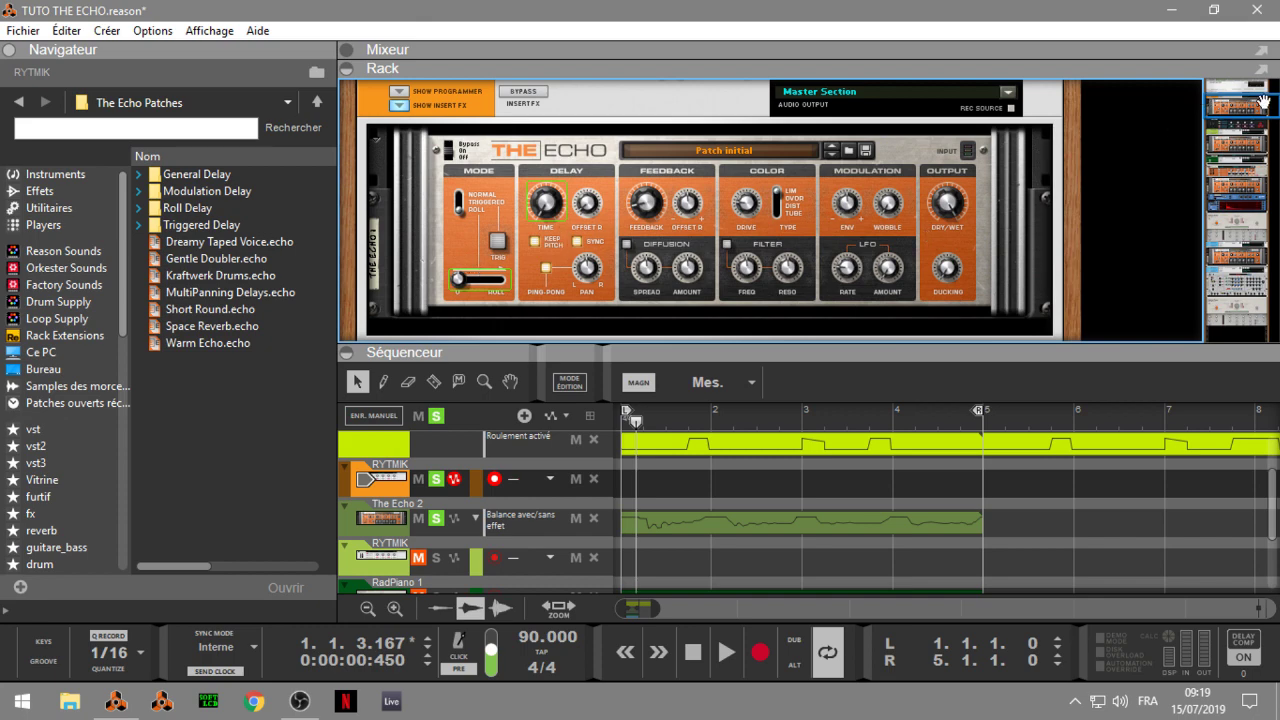
pyautogui.moveTo(1262, 102); pyautogui.dragTo(1271, 153)
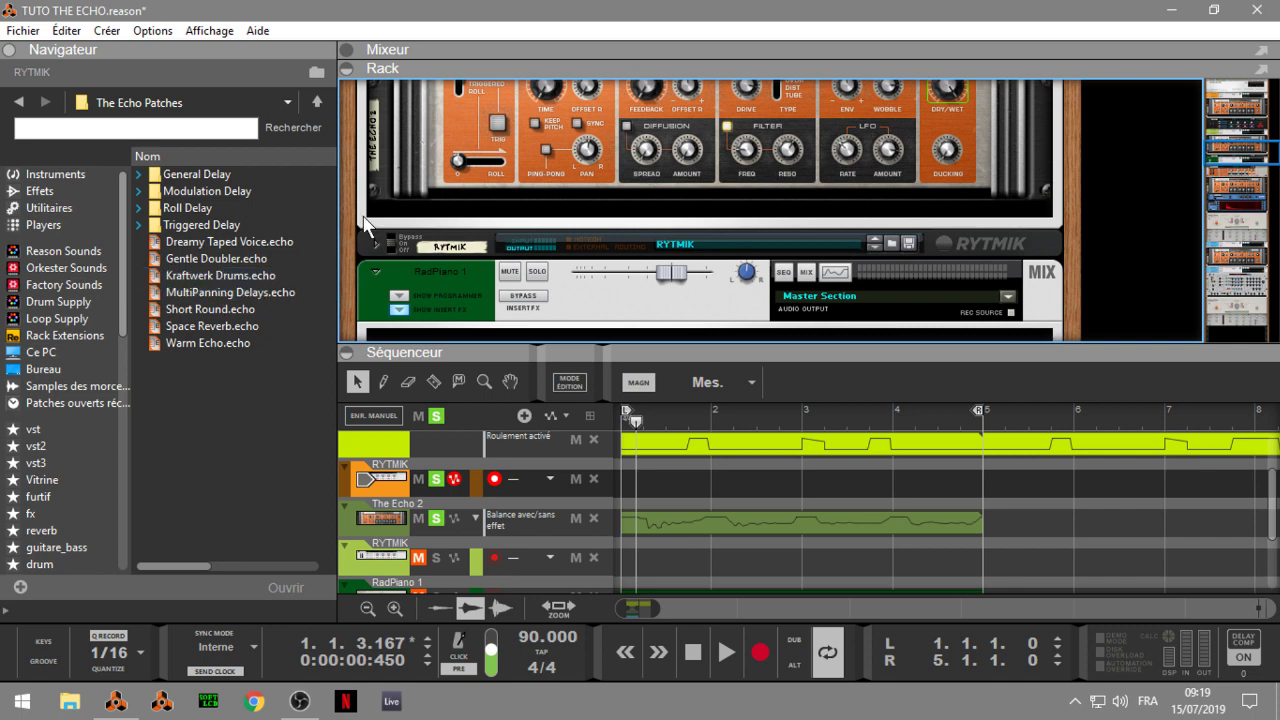
# Step: Play the loop from the start and view The Echo 2 under the light green RYTMIK mix channel
pyautogui.press('space')
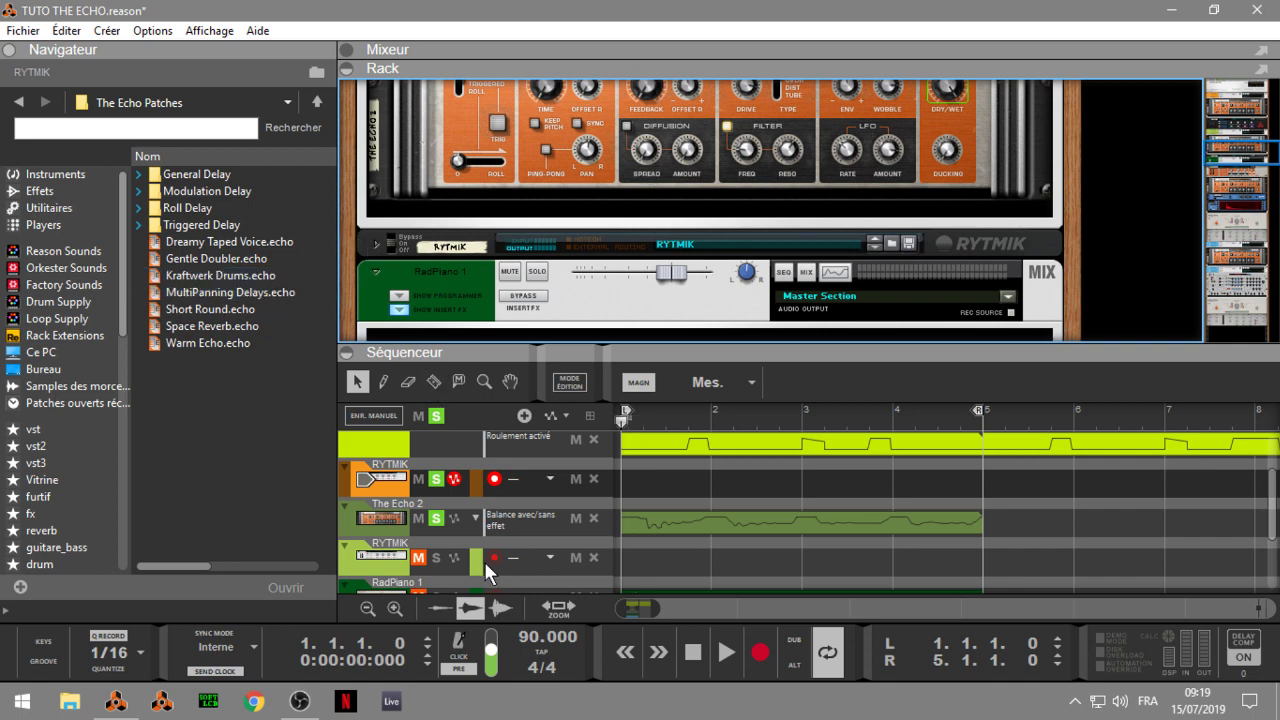
pyautogui.press('space')
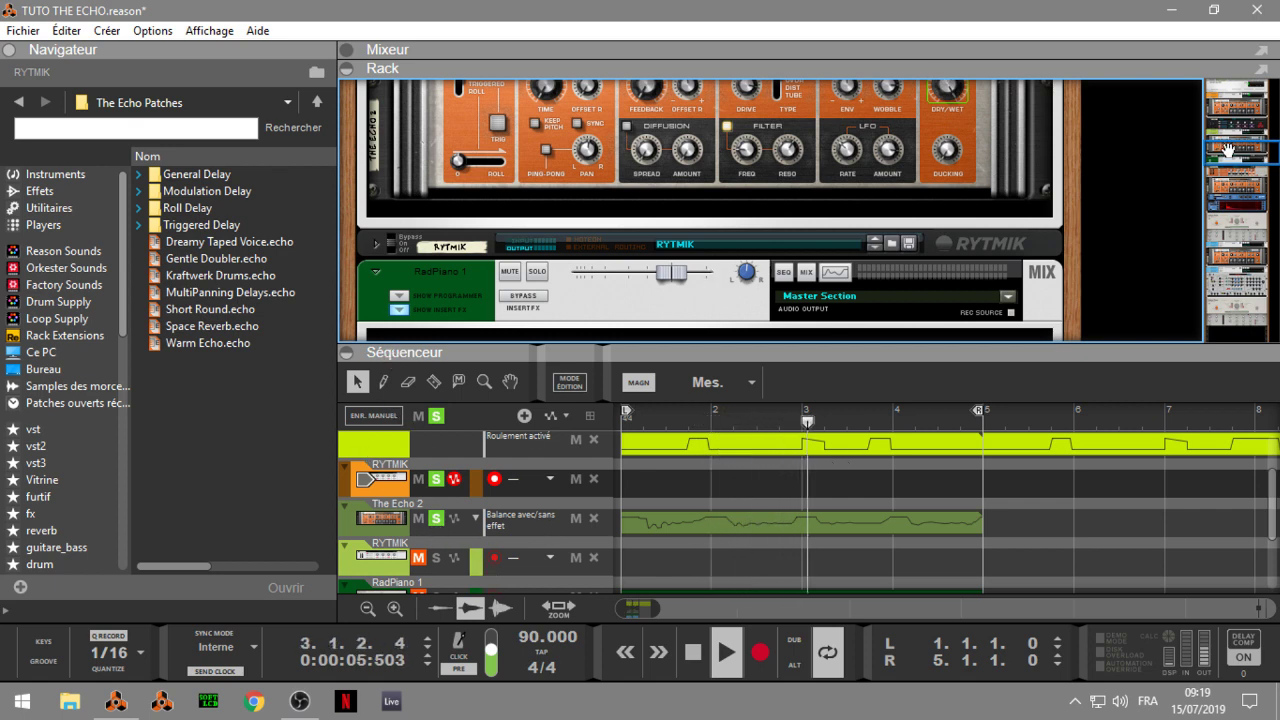
pyautogui.scroll(-3, 1221, 140)
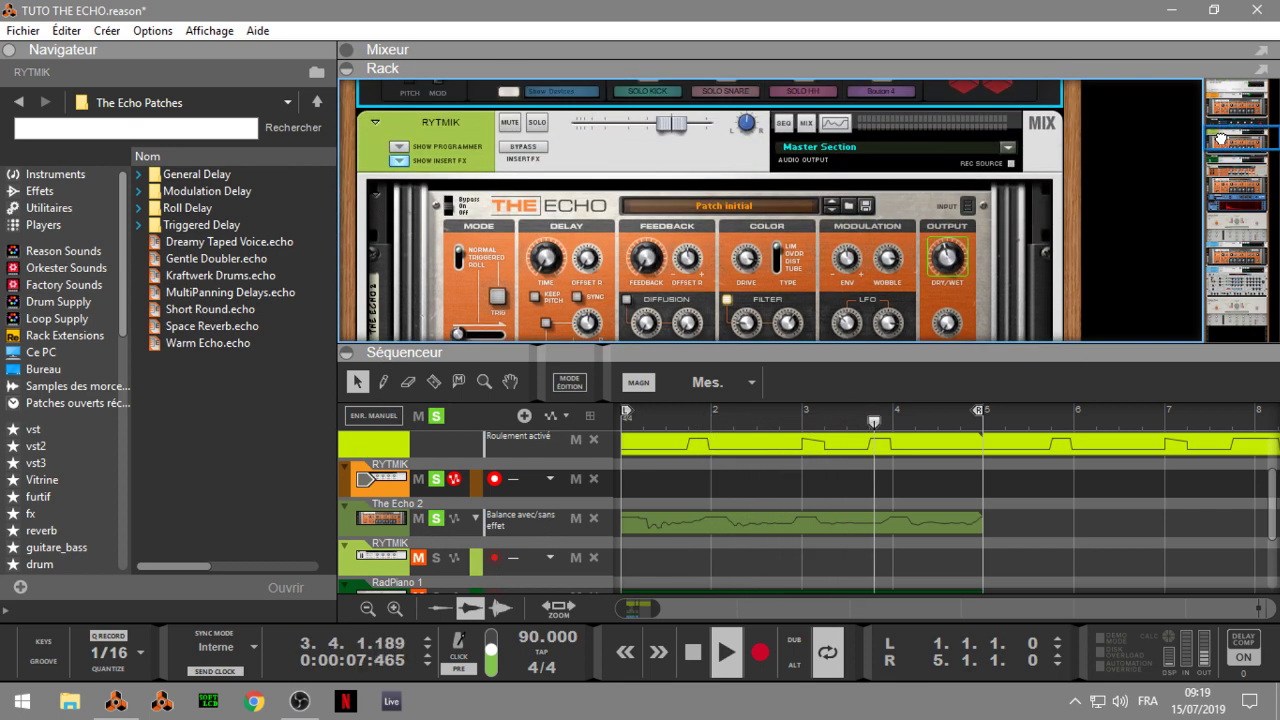
pyautogui.scroll(-1, 1221, 140)
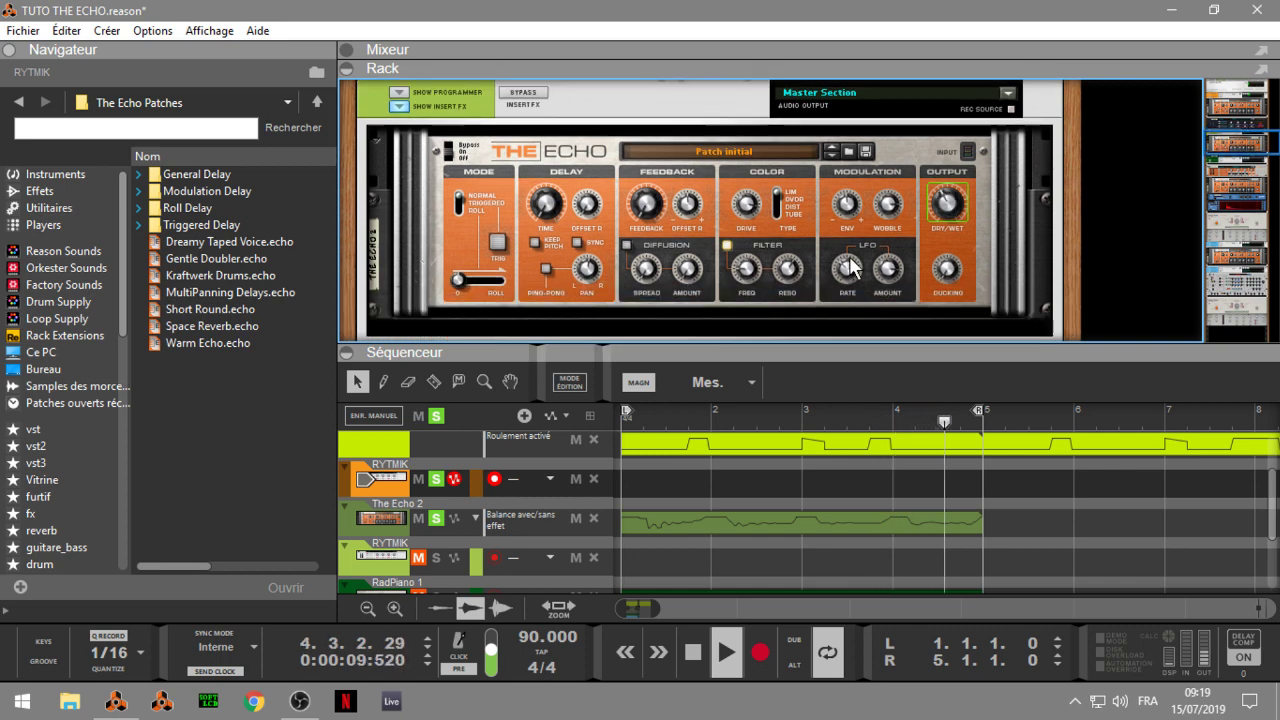
# Step: Clear all sequencer track solos, solo the light green RYTMIK mix channel and play the loop through The Echo 2
pyautogui.click(436, 416)
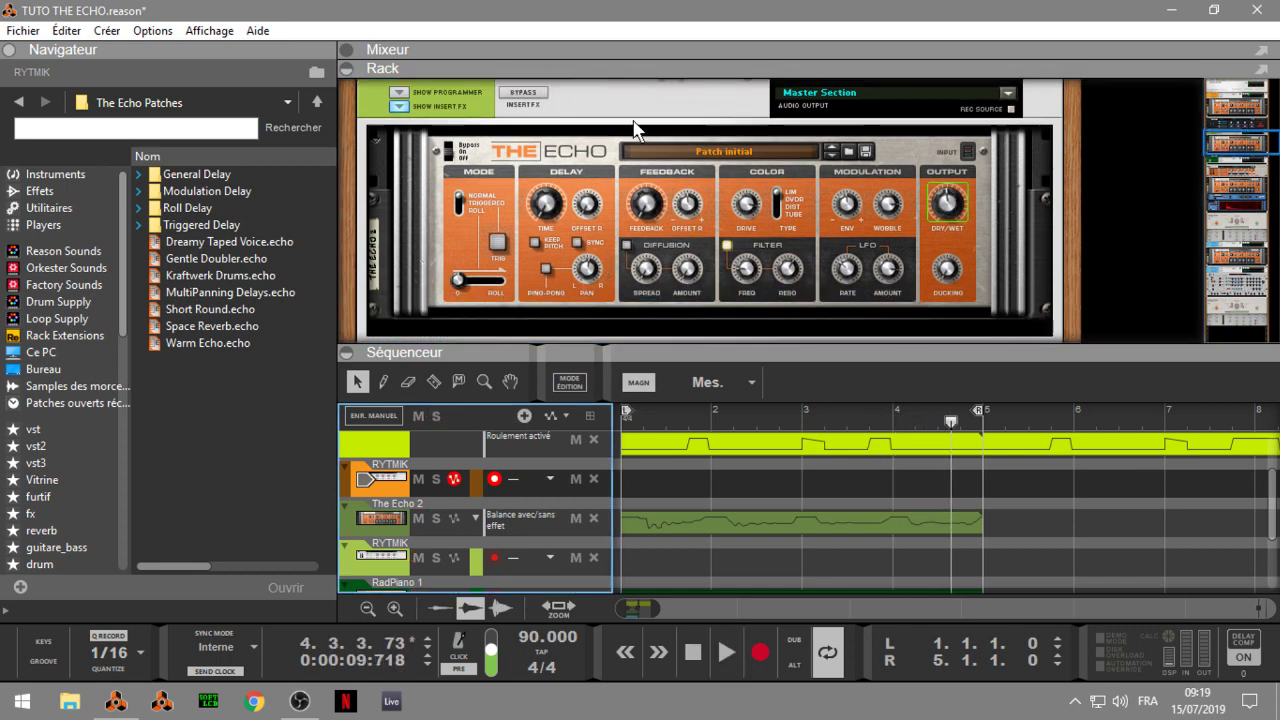
pyautogui.scroll(2, 1241, 148)
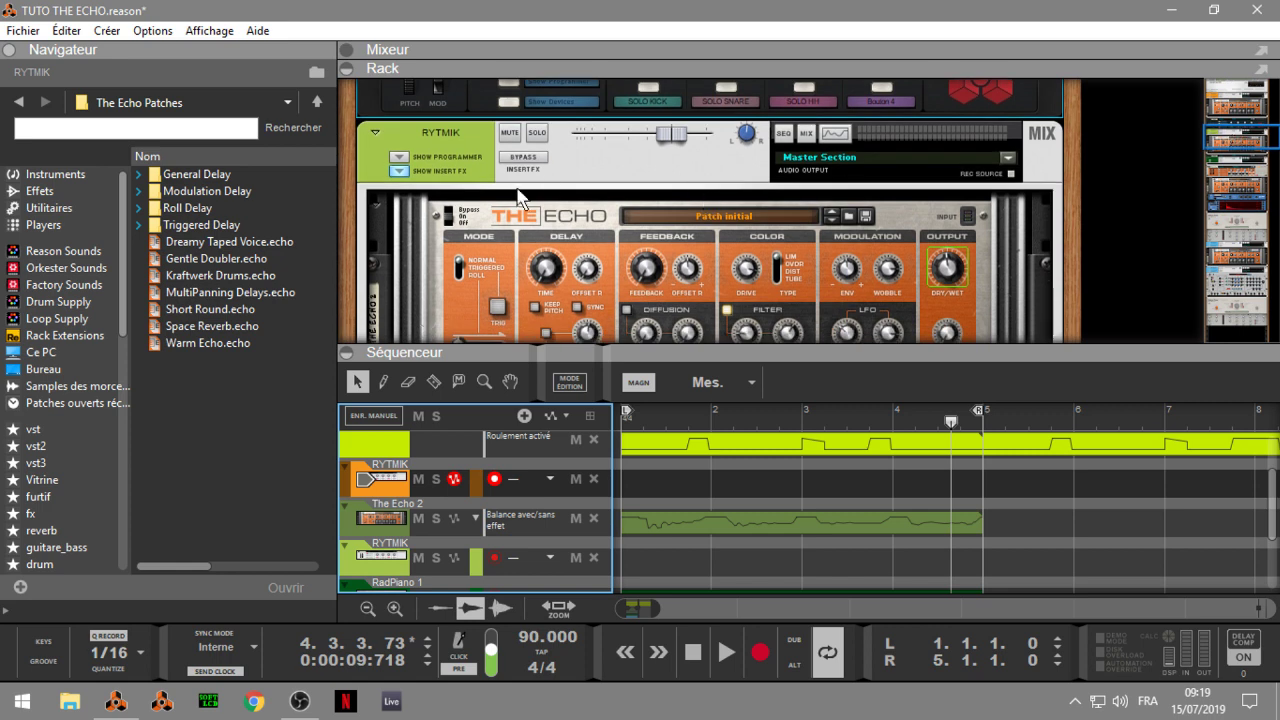
pyautogui.click(537, 132)
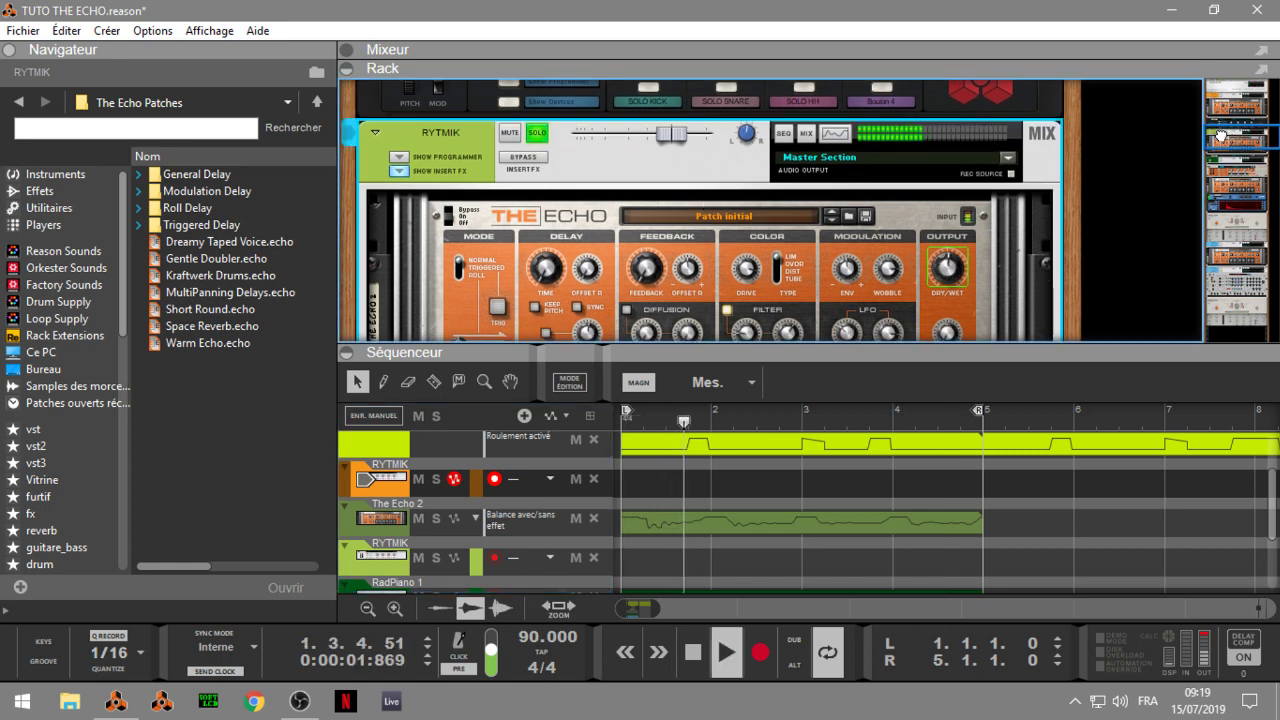
pyautogui.scroll(-2, 1221, 143)
pyautogui.scroll(-2, 1221, 143)
pyautogui.scroll(4, 1210, 144)
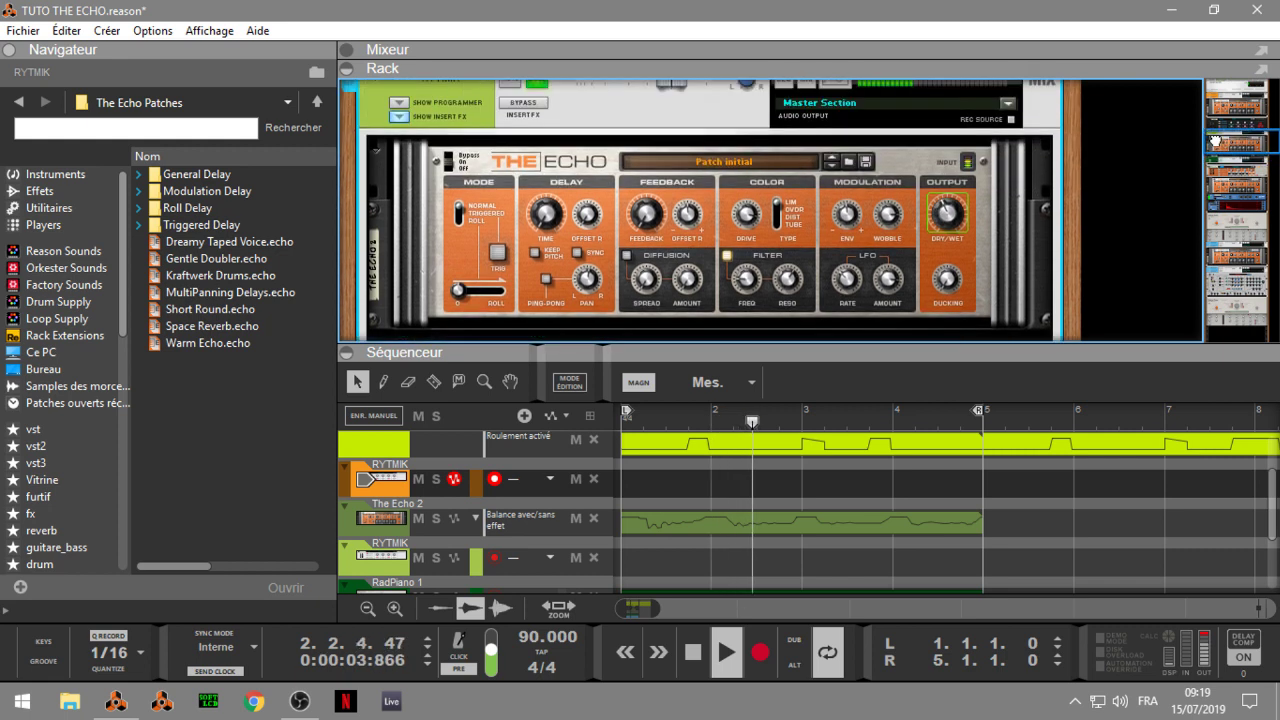
pyautogui.press('space')
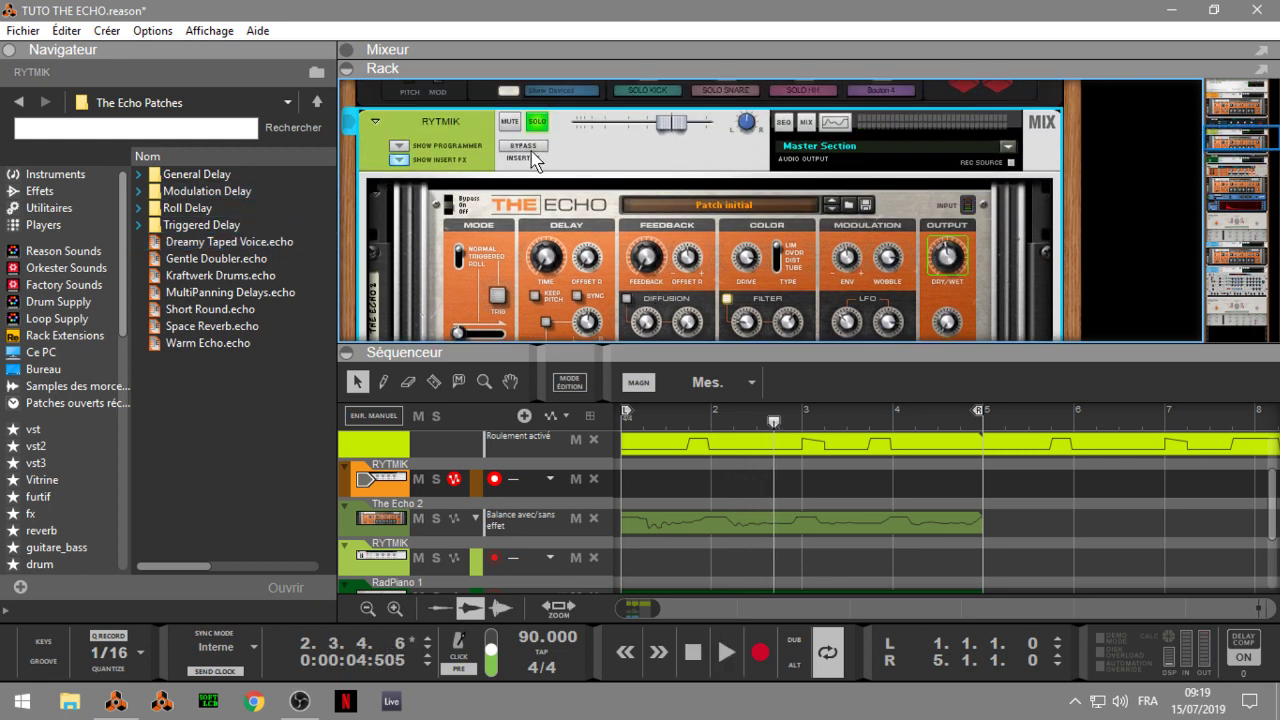
# Step: Play the light green RYTMIK channel with its insert effects bypassed, and switch the bypass off during playback to hear The Echo 2
pyautogui.click(523, 146)
pyautogui.press('space')
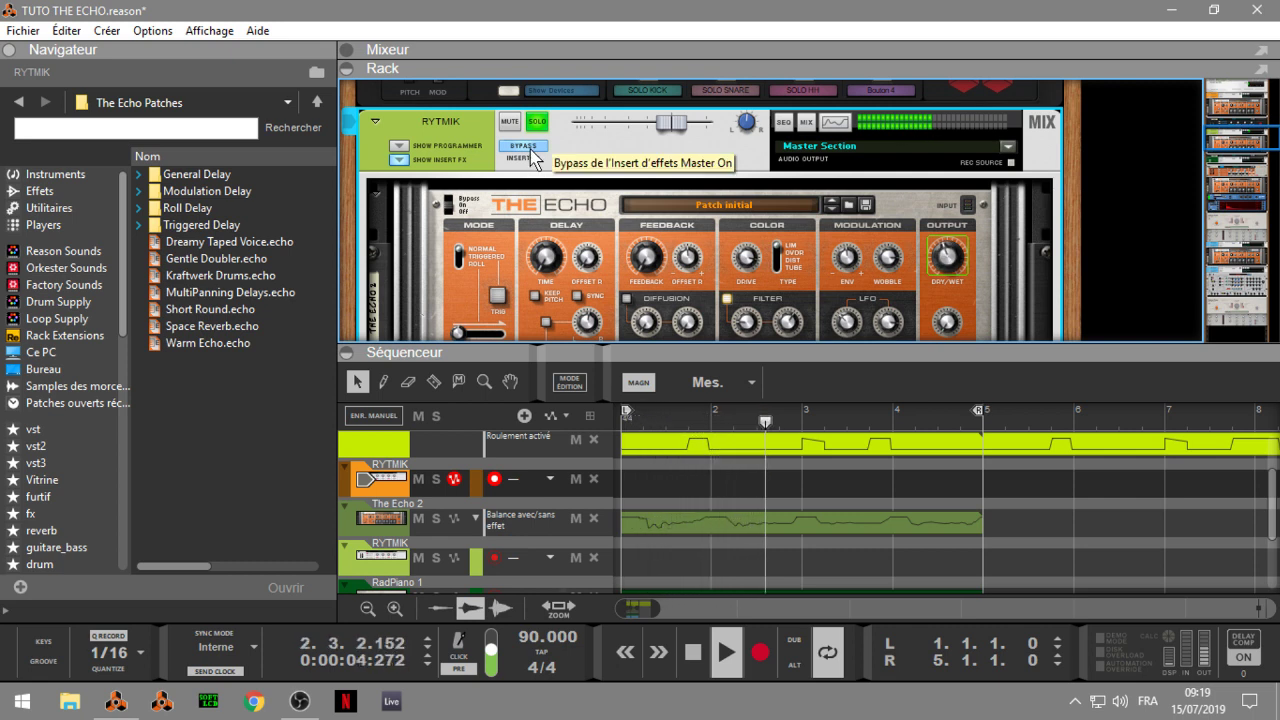
pyautogui.click(530, 150)
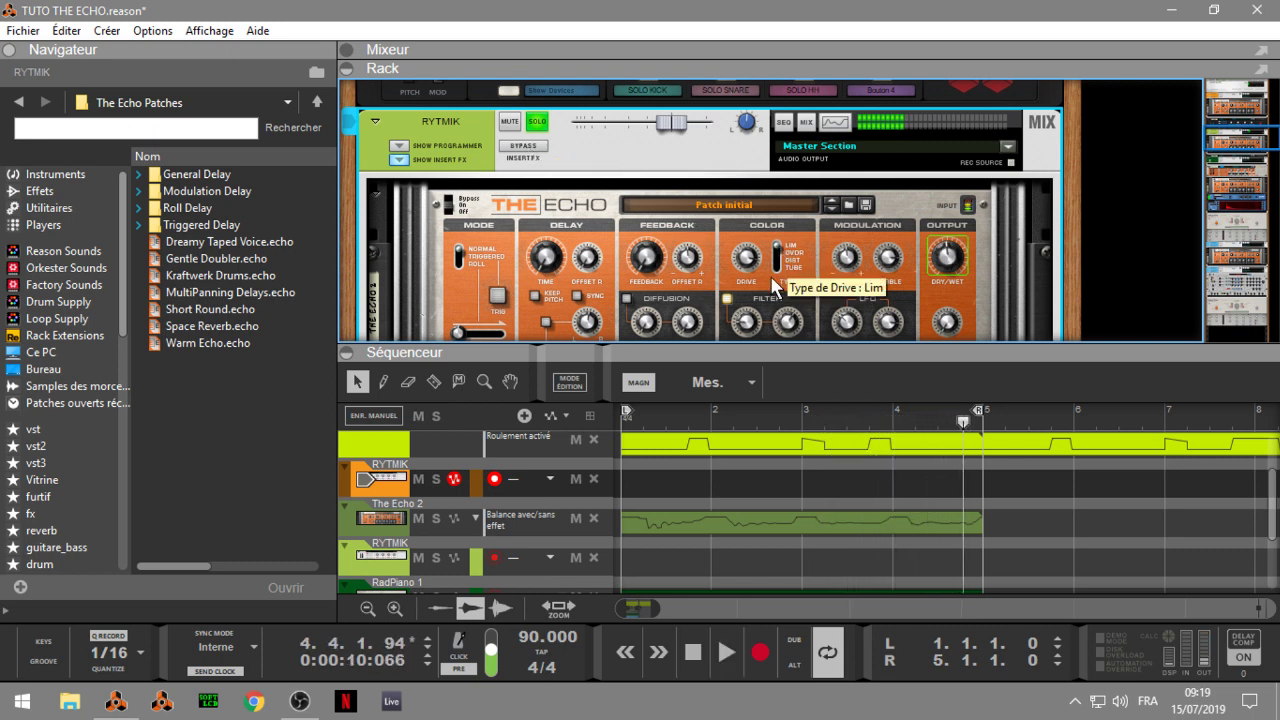
# Step: Hide the sequencer, select The Echo 2 and play the loop to hear its automated Dry/Wet balance
pyautogui.click(346, 352)
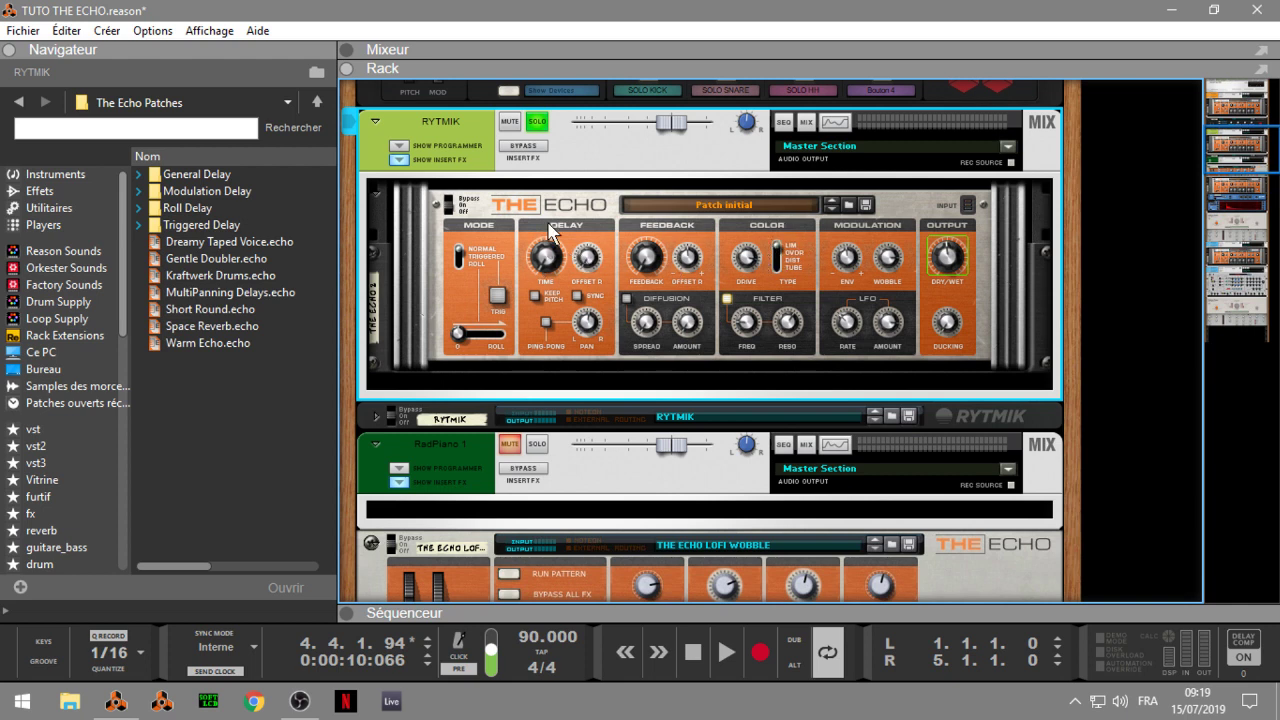
pyautogui.click(546, 262)
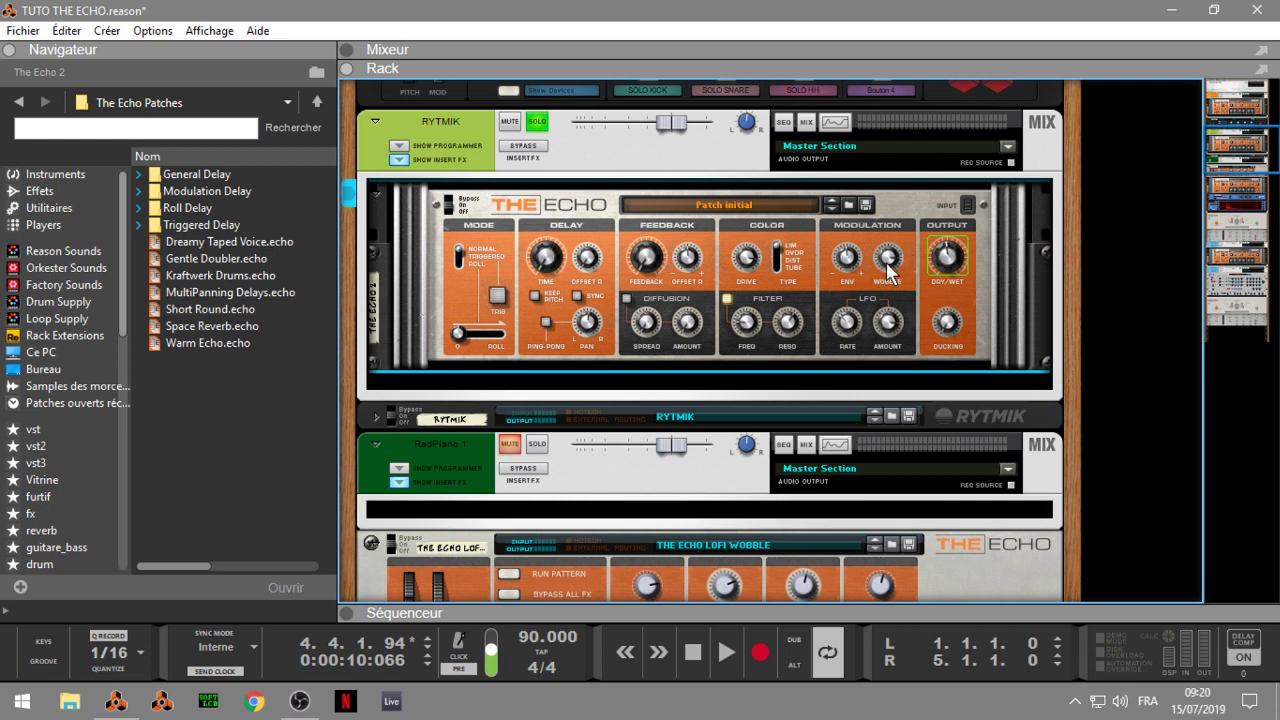
pyautogui.press('space')
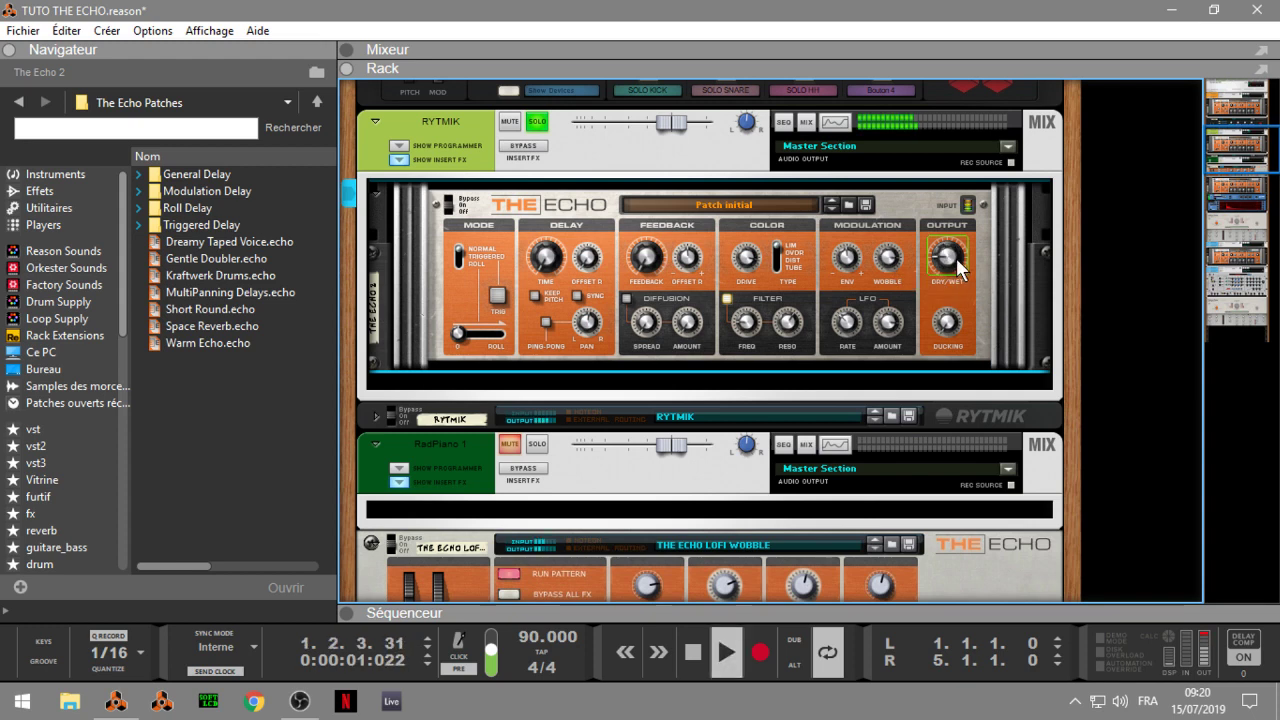
pyautogui.press('space')
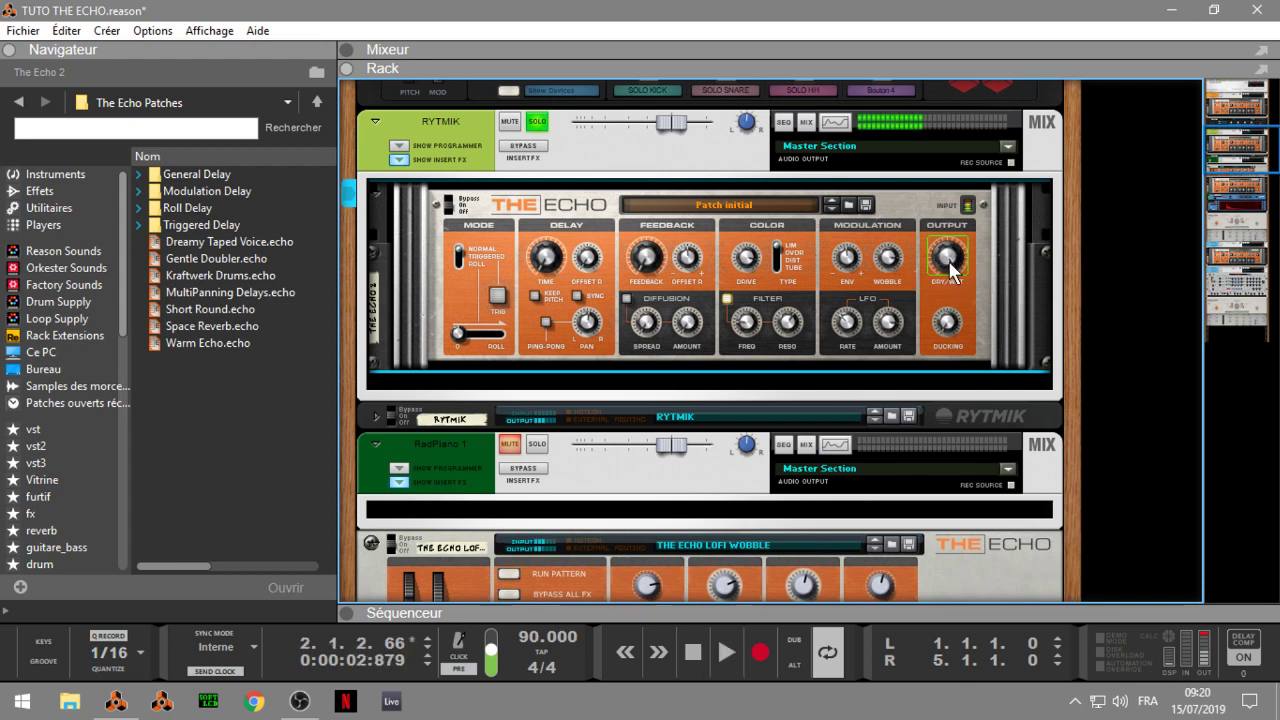
pyautogui.moveTo(950, 263); pyautogui.dragTo(950, 254)
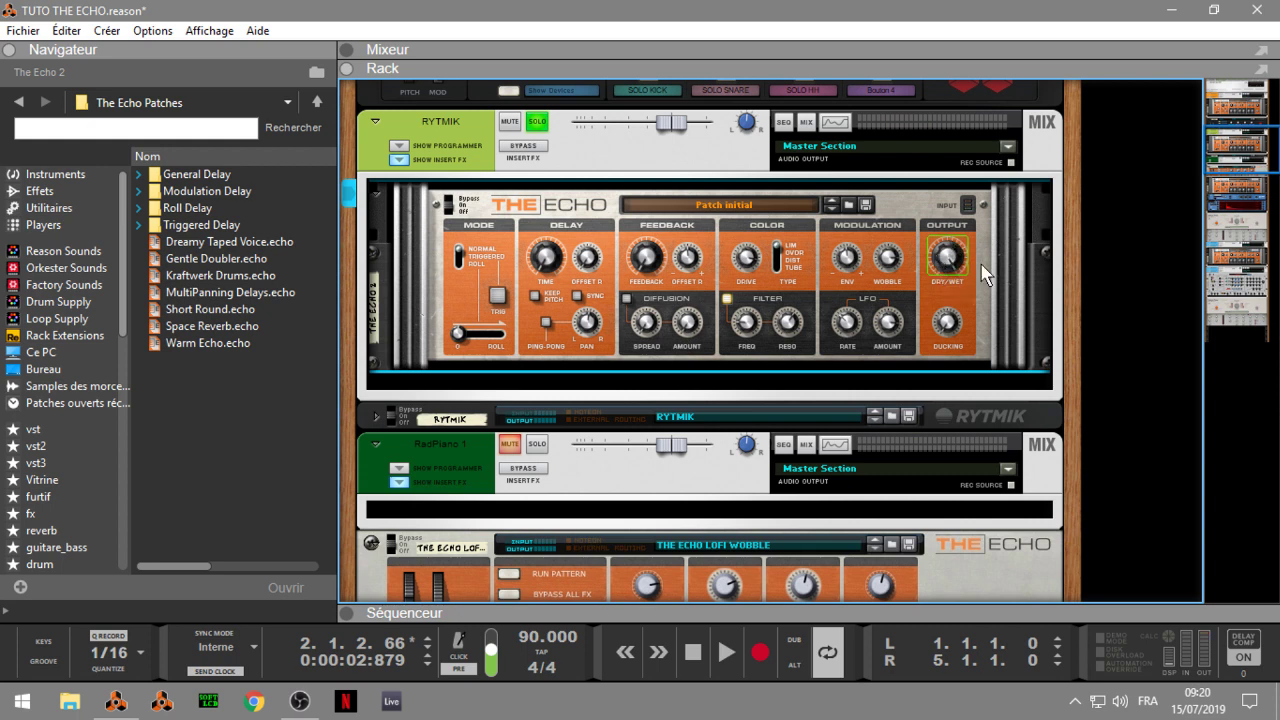
pyautogui.press('space')
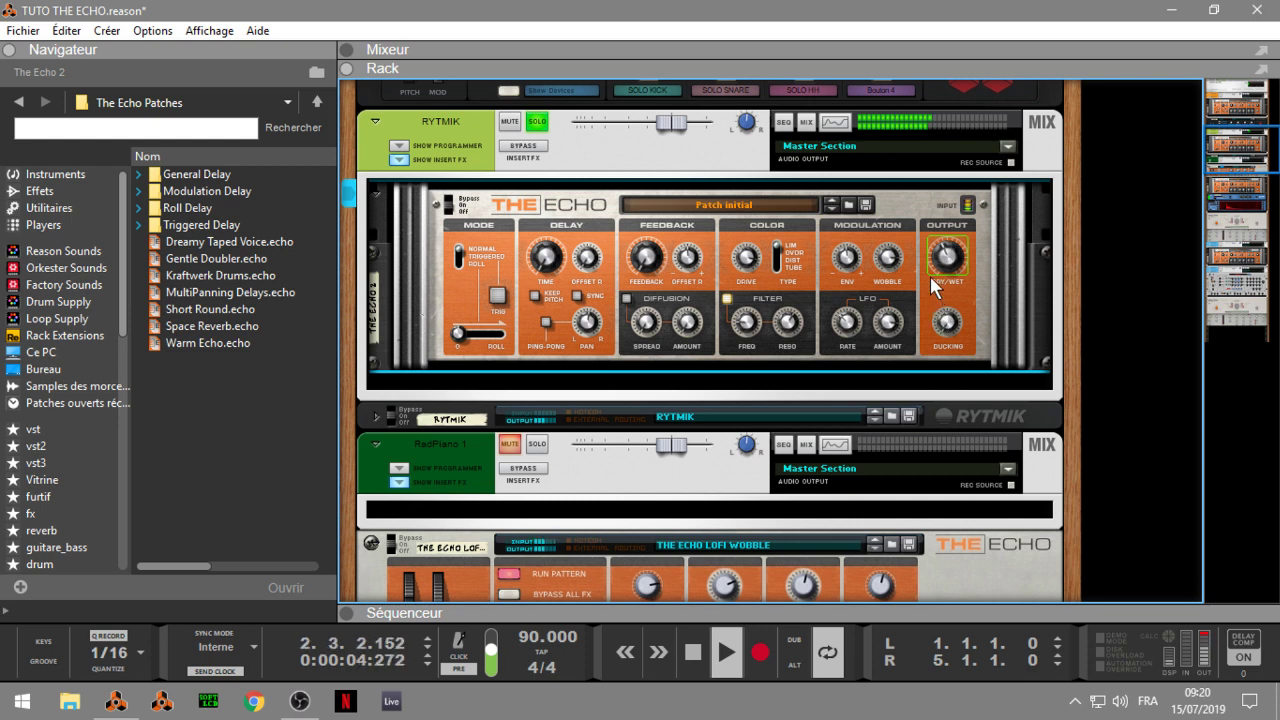
# Step: Try The Echo 2's filter frequency during playback, and switch the Drive type to Ovdr and replay the loop
pyautogui.moveTo(749, 333); pyautogui.dragTo(784, 335)
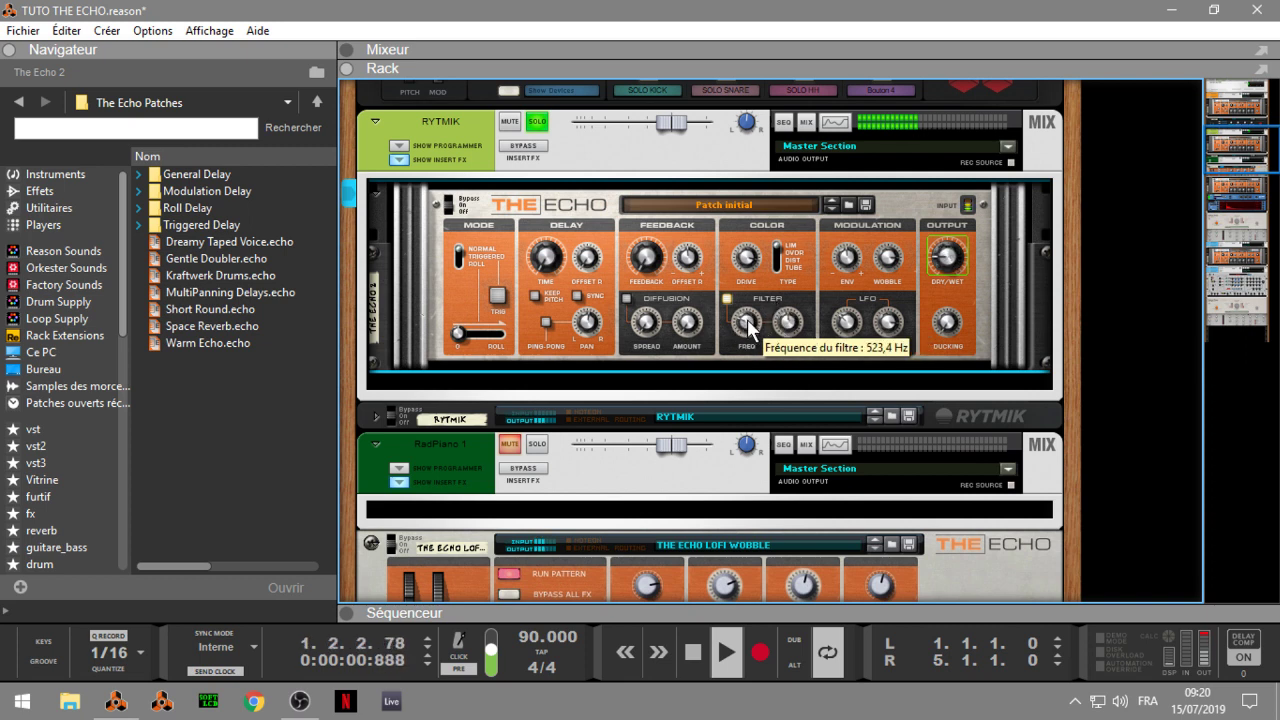
pyautogui.press('space')
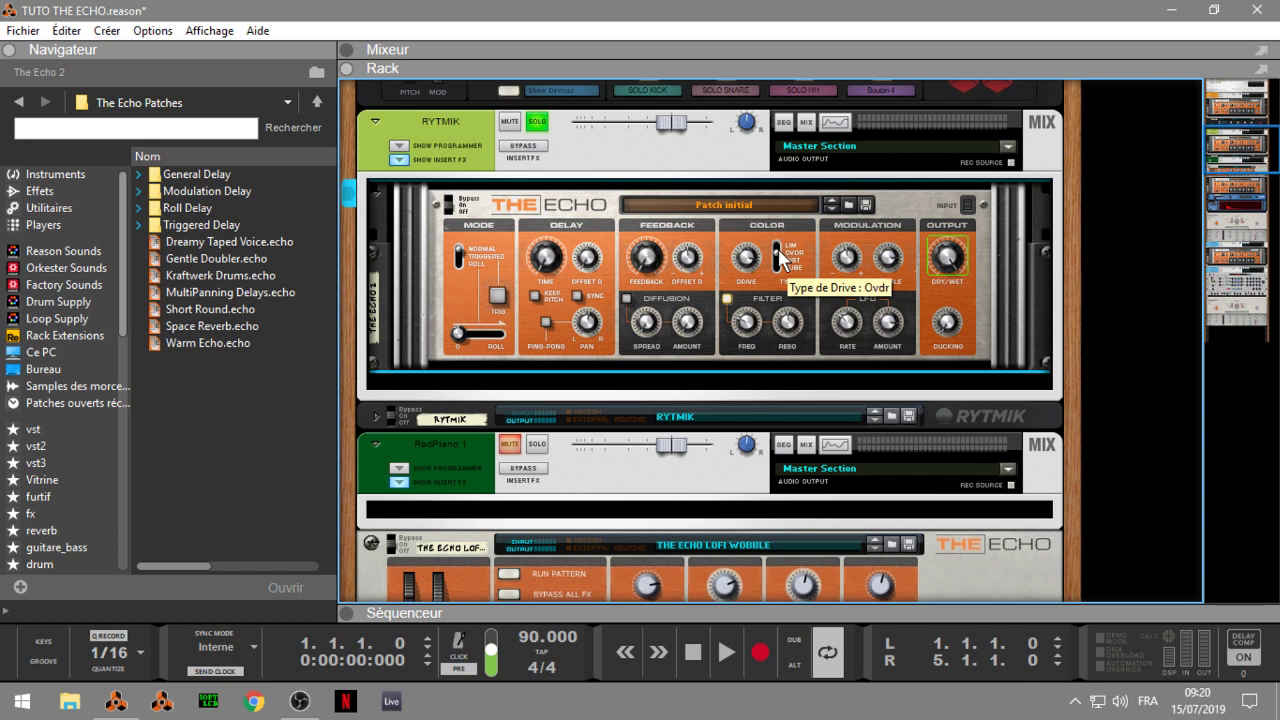
pyautogui.press('space')
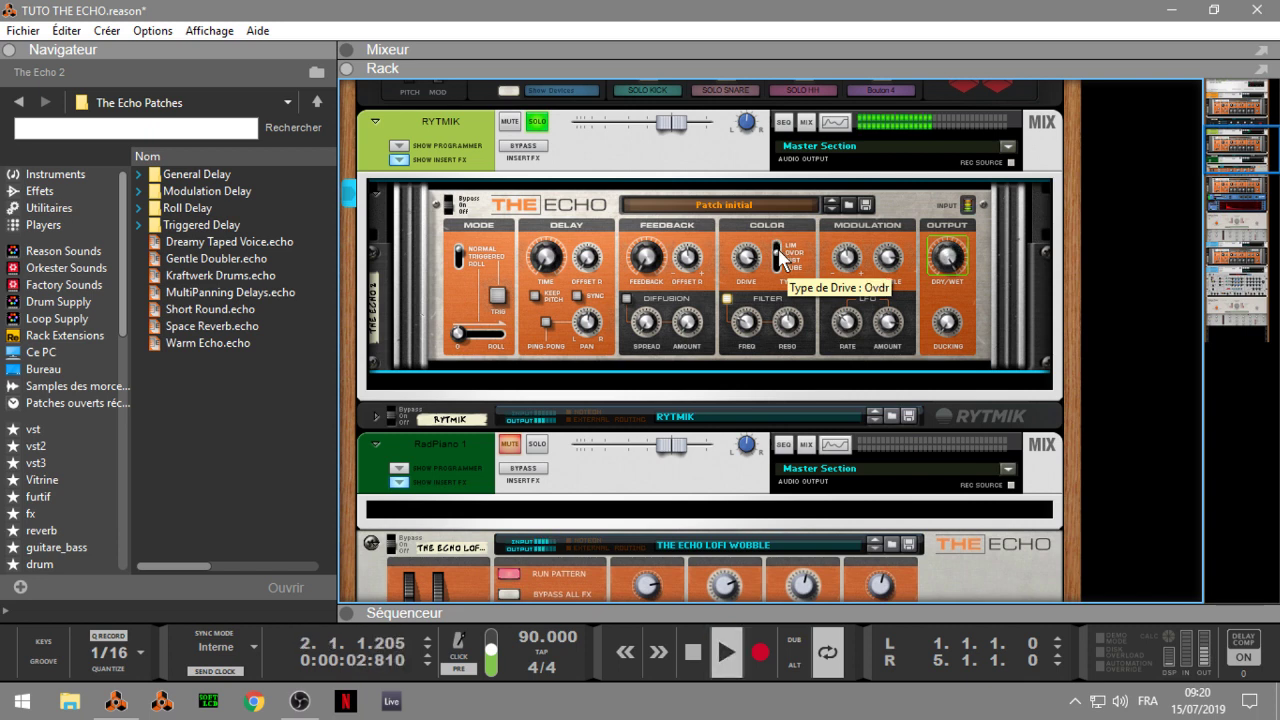
# Step: Switch The Echo 2's Drive type to Dist during playback, raise Drive to 100% and lower it again
pyautogui.click(780, 260)
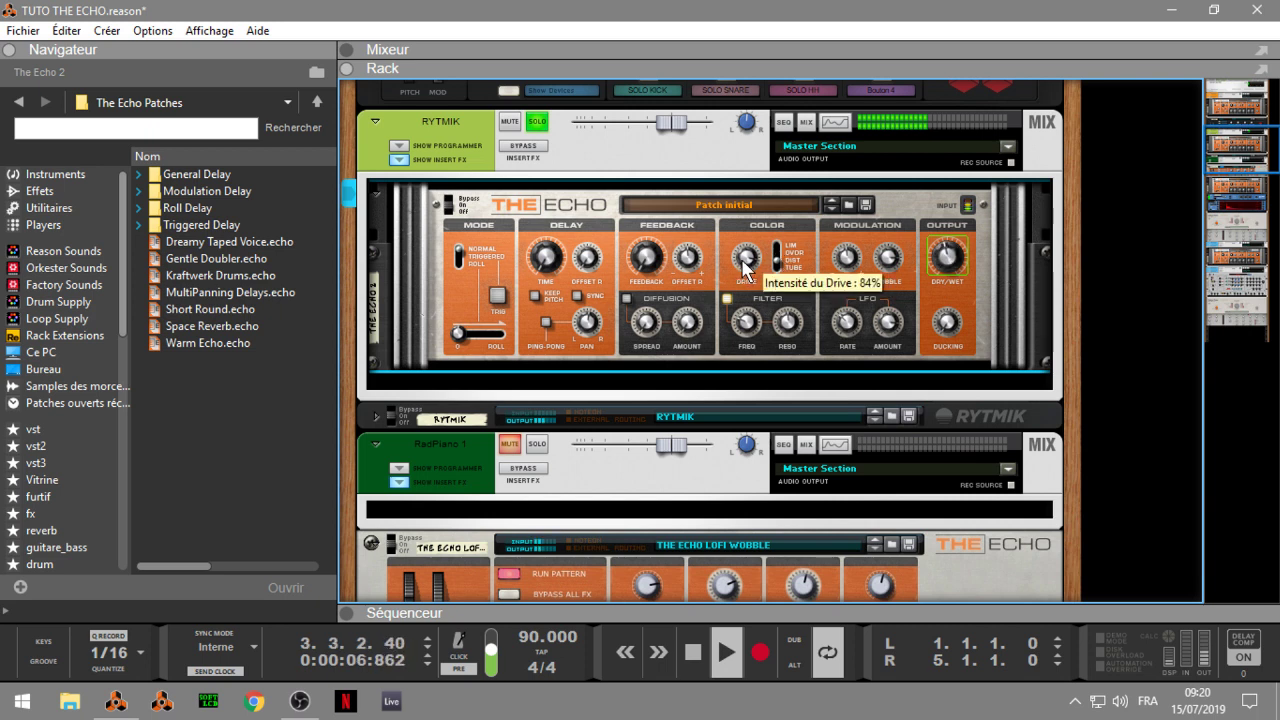
pyautogui.scroll(3, 746, 258)
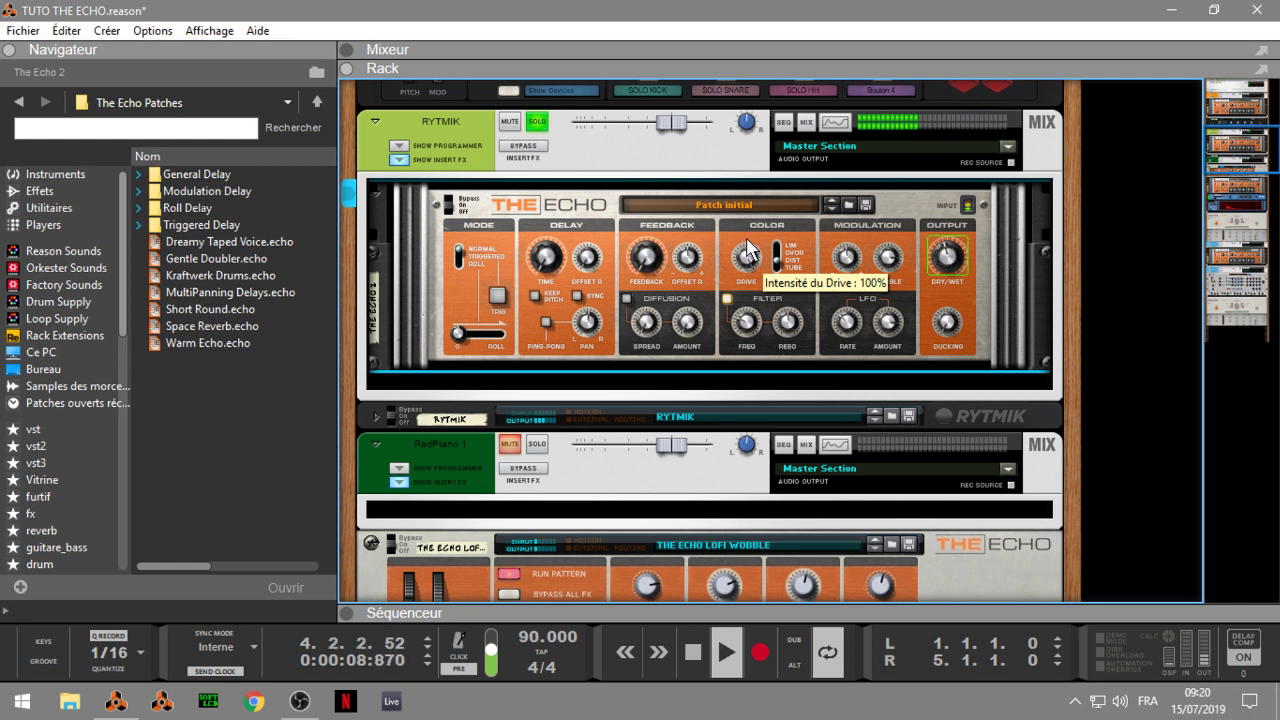
pyautogui.scroll(-1, 746, 258)
pyautogui.moveTo(745, 255); pyautogui.dragTo(746, 264)
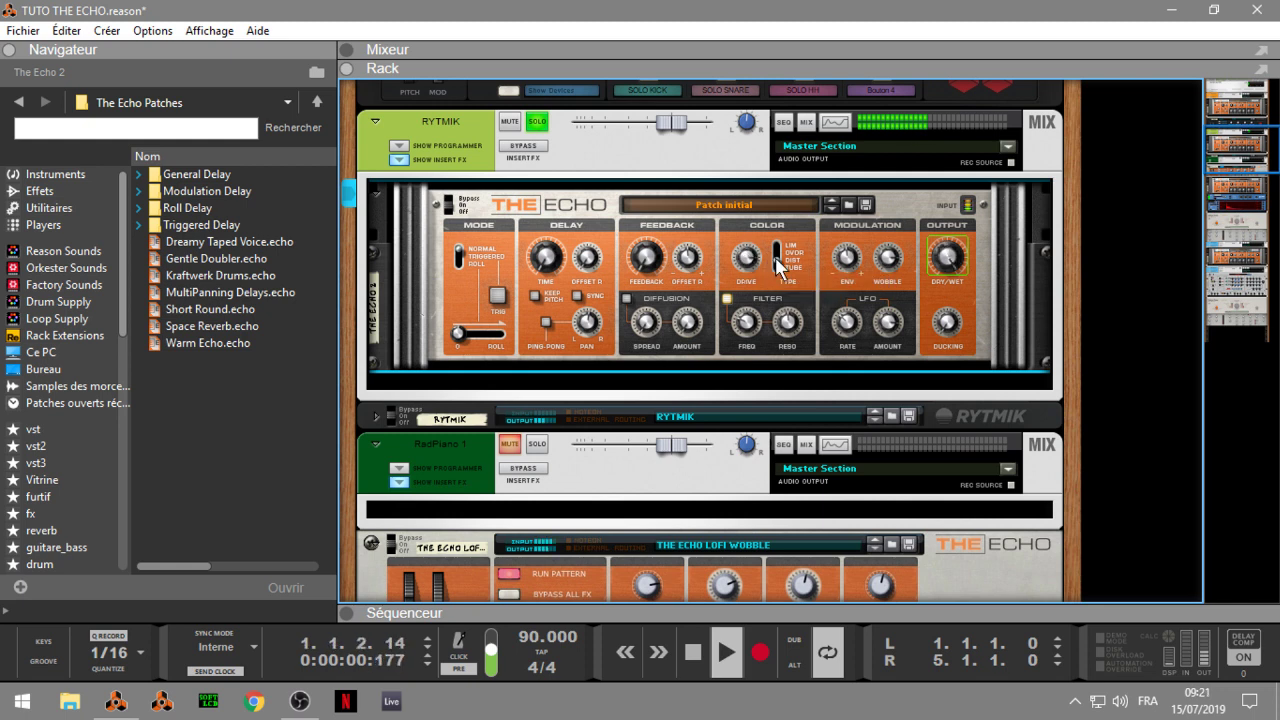
# Step: Switch The Echo 2's Drive type to Tube, stop playback and set Drive to 81%
pyautogui.scroll(-2, 771, 262)
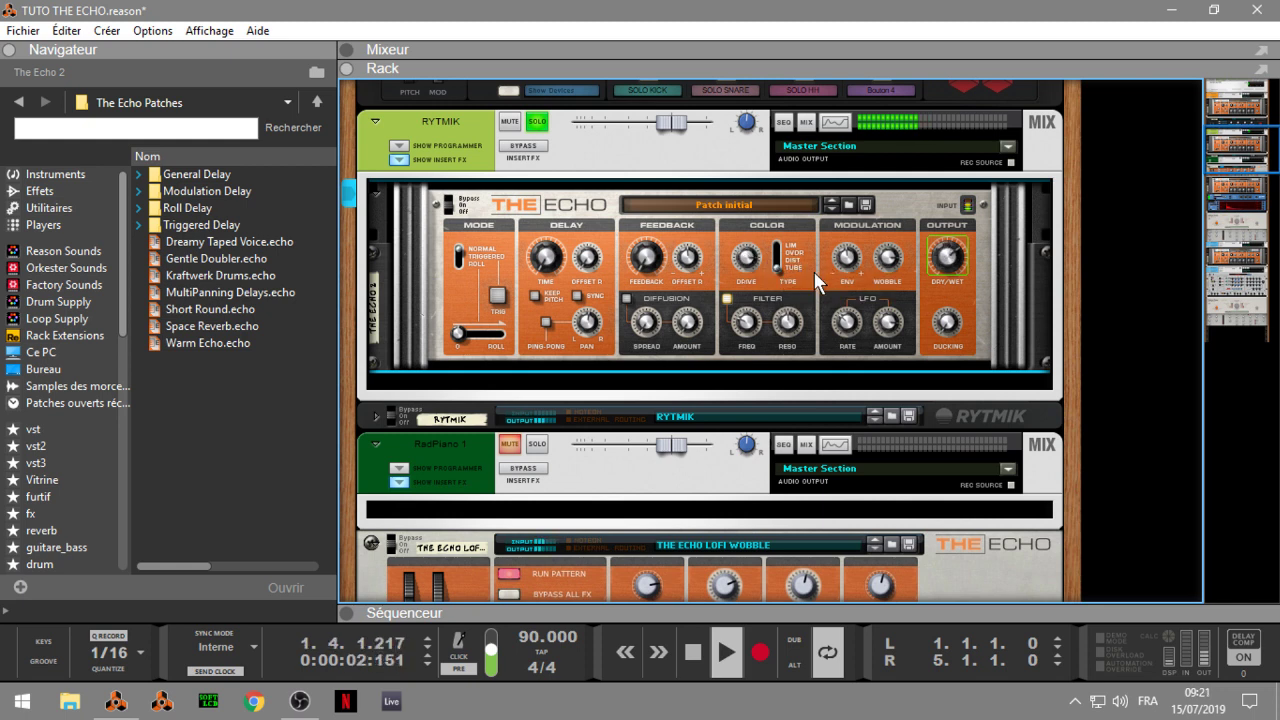
pyautogui.moveTo(750, 324); pyautogui.dragTo(757, 305)
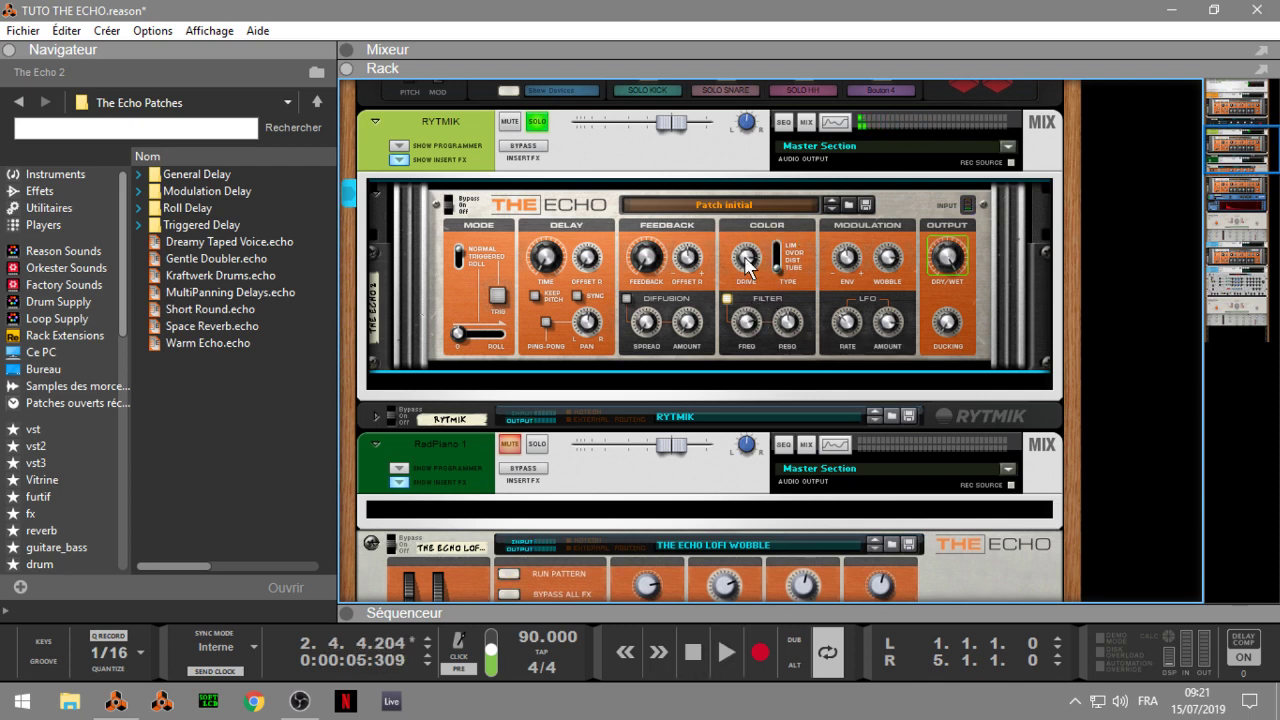
pyautogui.moveTo(753, 325)
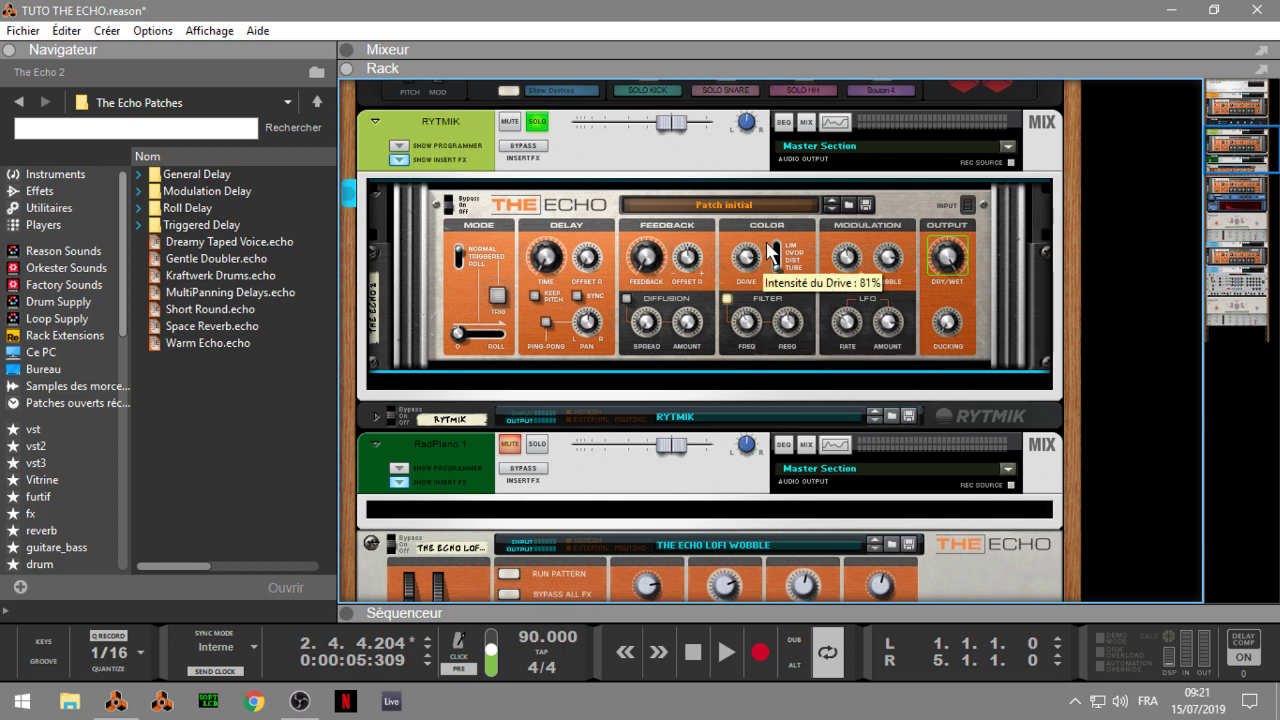
# Step: Replay the loop briefly, stop it and examine the rear connections of The Echo 2 before returning to the rack's front
pyautogui.moveTo(778, 254)
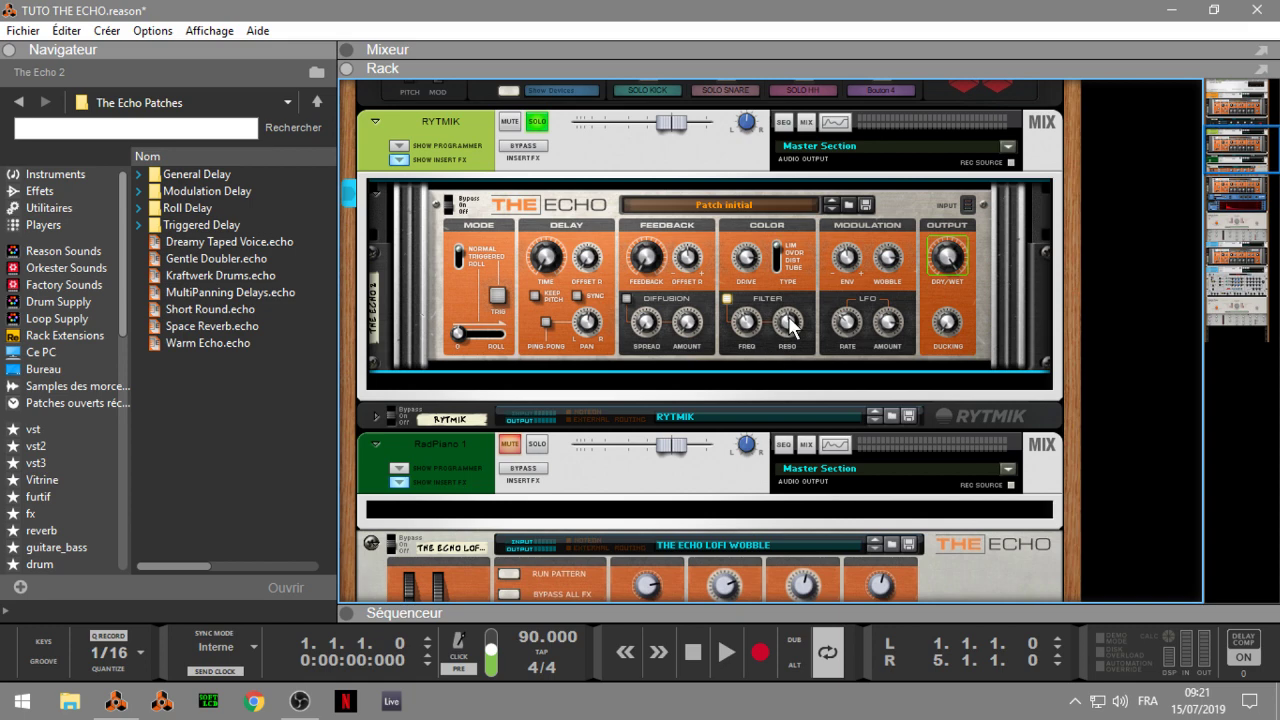
pyautogui.press('space')
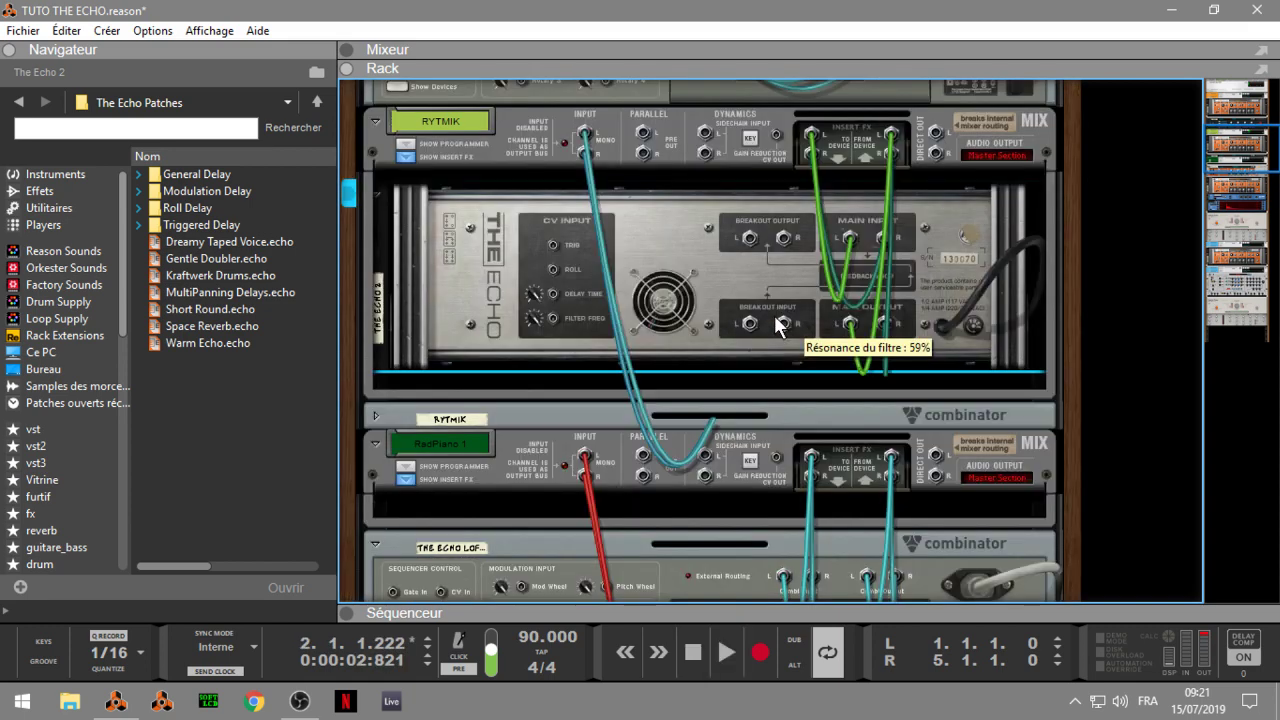
pyautogui.press('Tab')
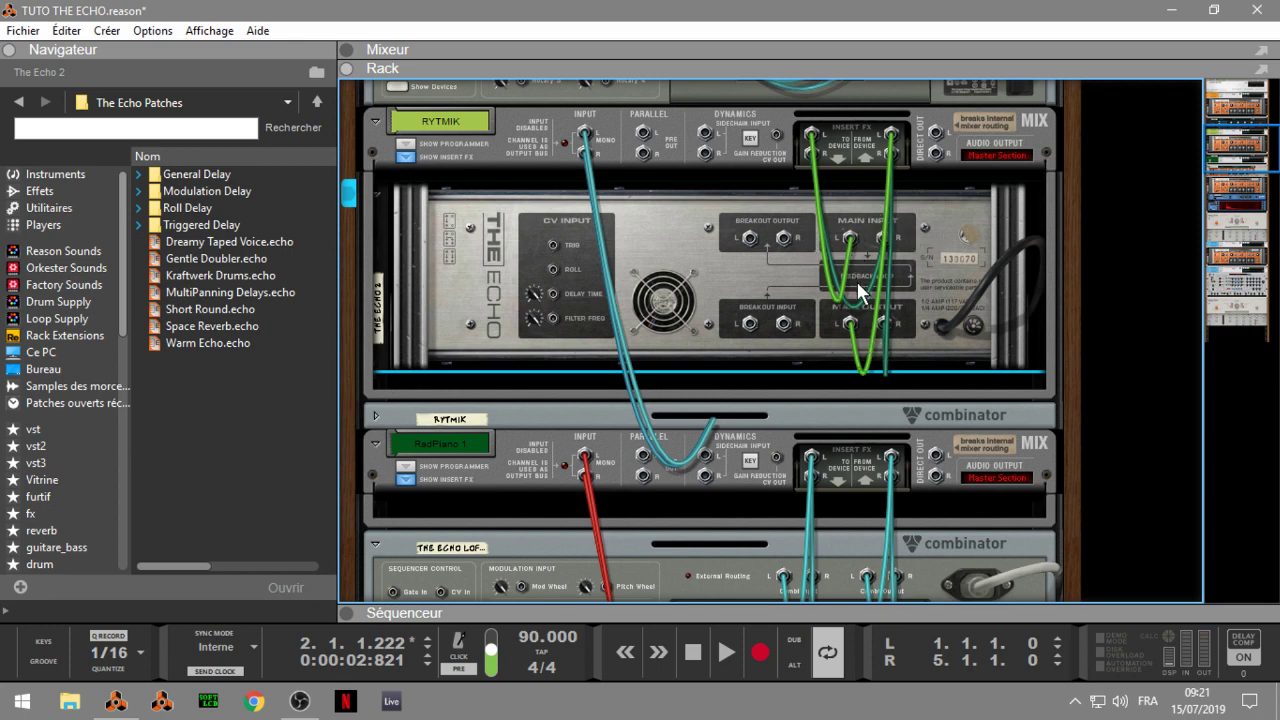
pyautogui.press('Tab')
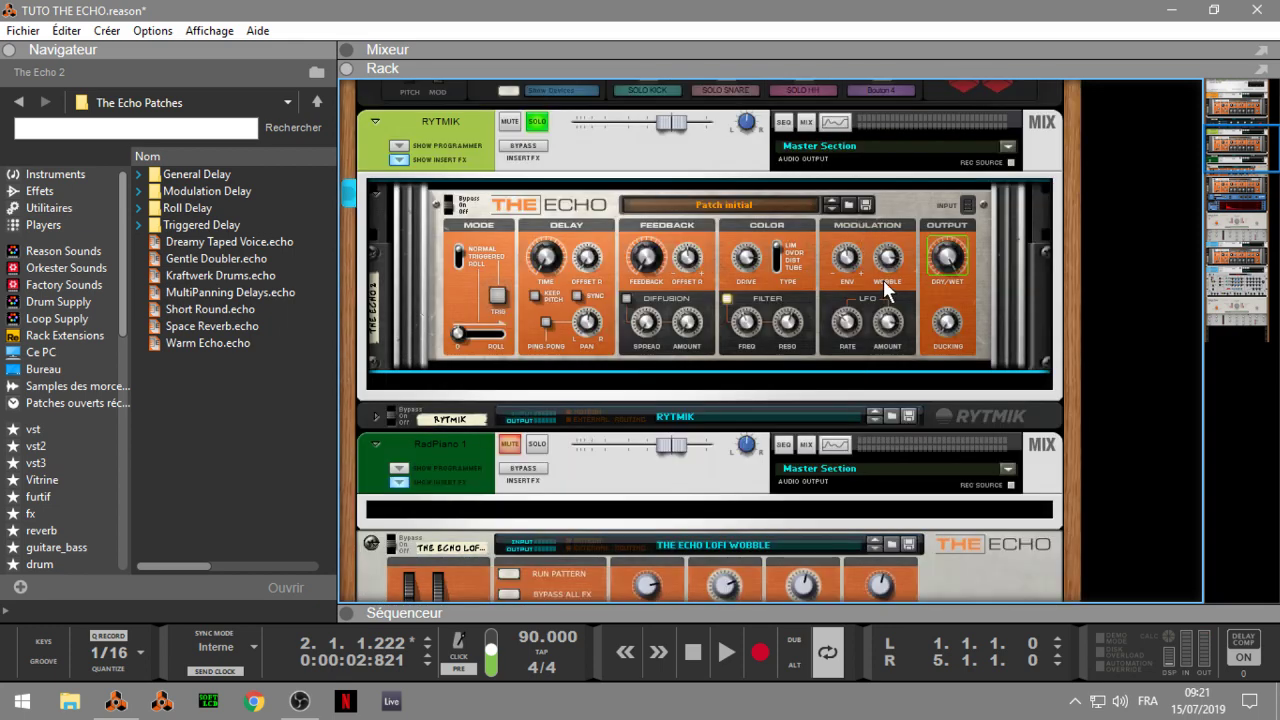
# Step: Play the loop and try The Echo 2's filter resonance and LFO rate
pyautogui.press('space')
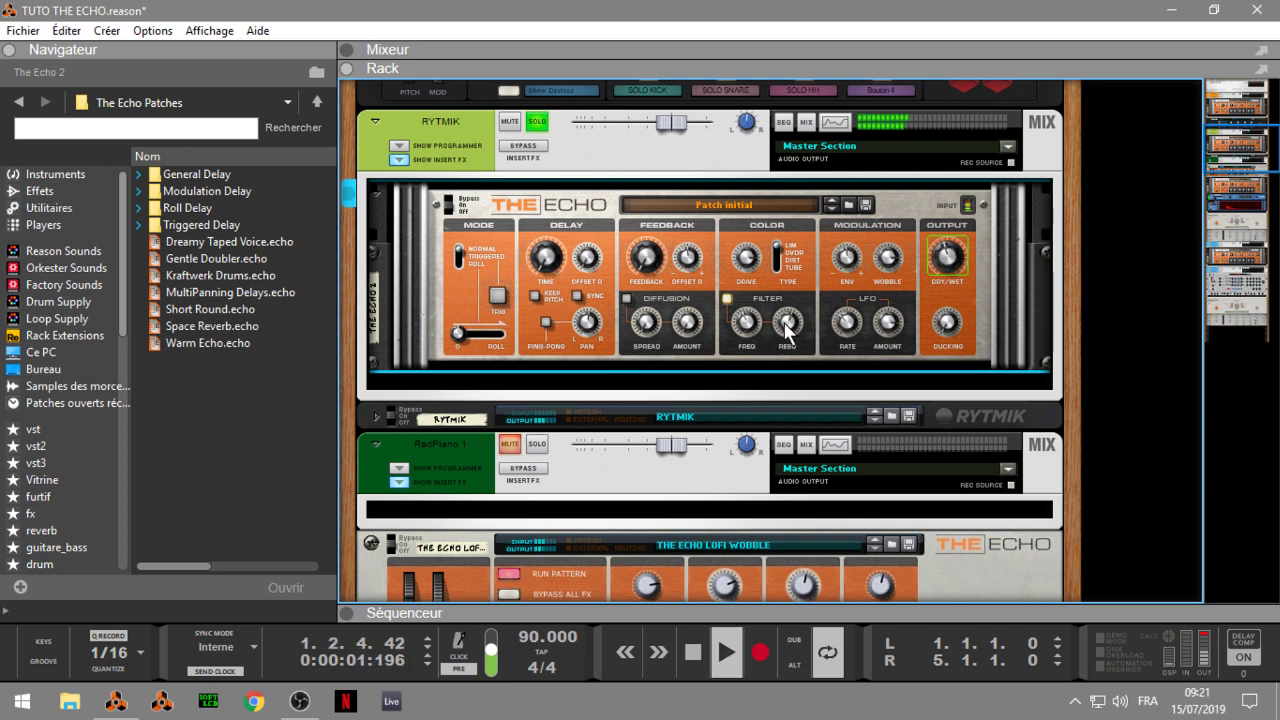
pyautogui.moveTo(780, 322); pyautogui.dragTo(835, 310)
pyautogui.moveTo(833, 300); pyautogui.dragTo(837, 326)
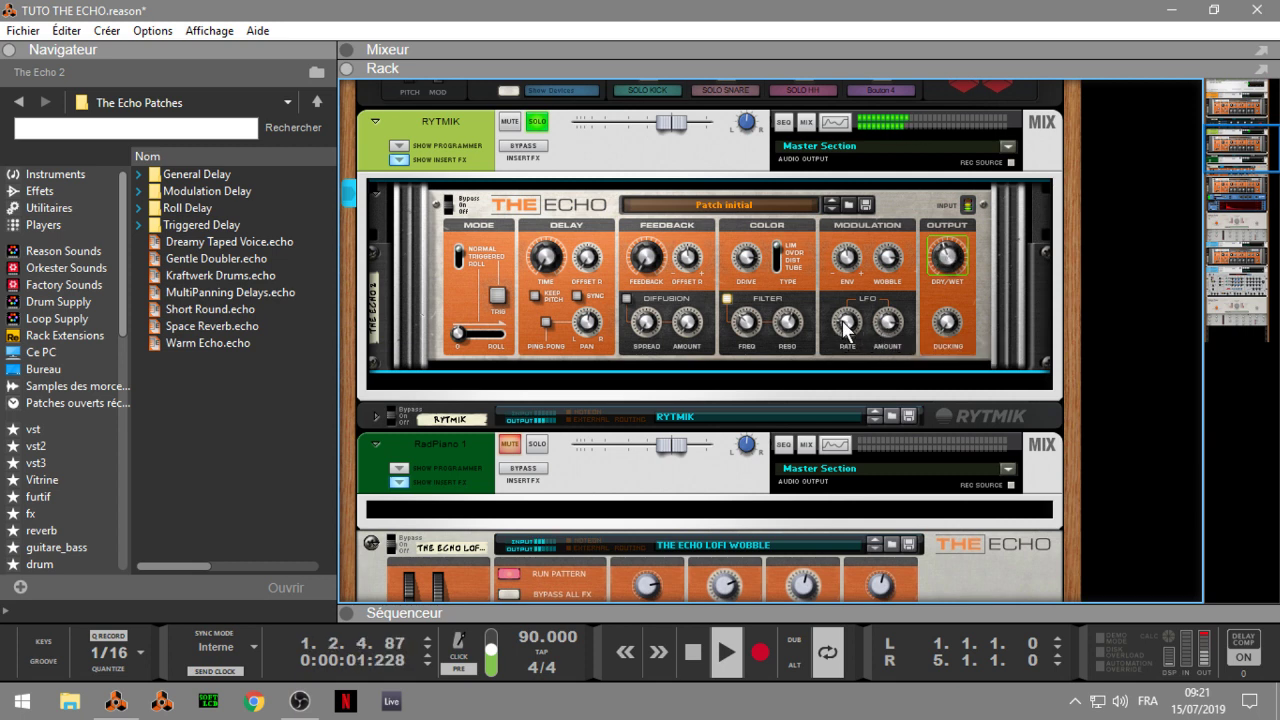
pyautogui.moveTo(844, 325)
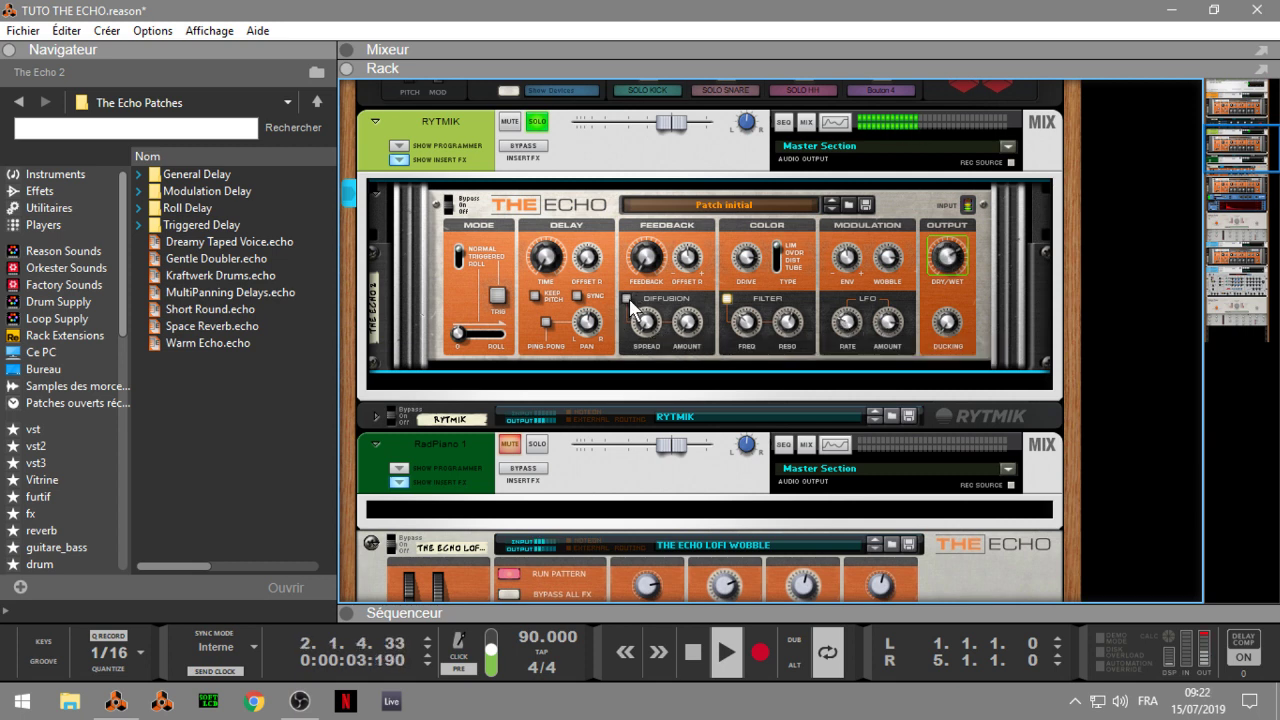
# Step: Try The Echo 2's Diffusion during playback with Spread at 100% and Amount at 89% and 13%, and switch Diffusion off again
pyautogui.moveTo(648, 322); pyautogui.dragTo(669, 267)
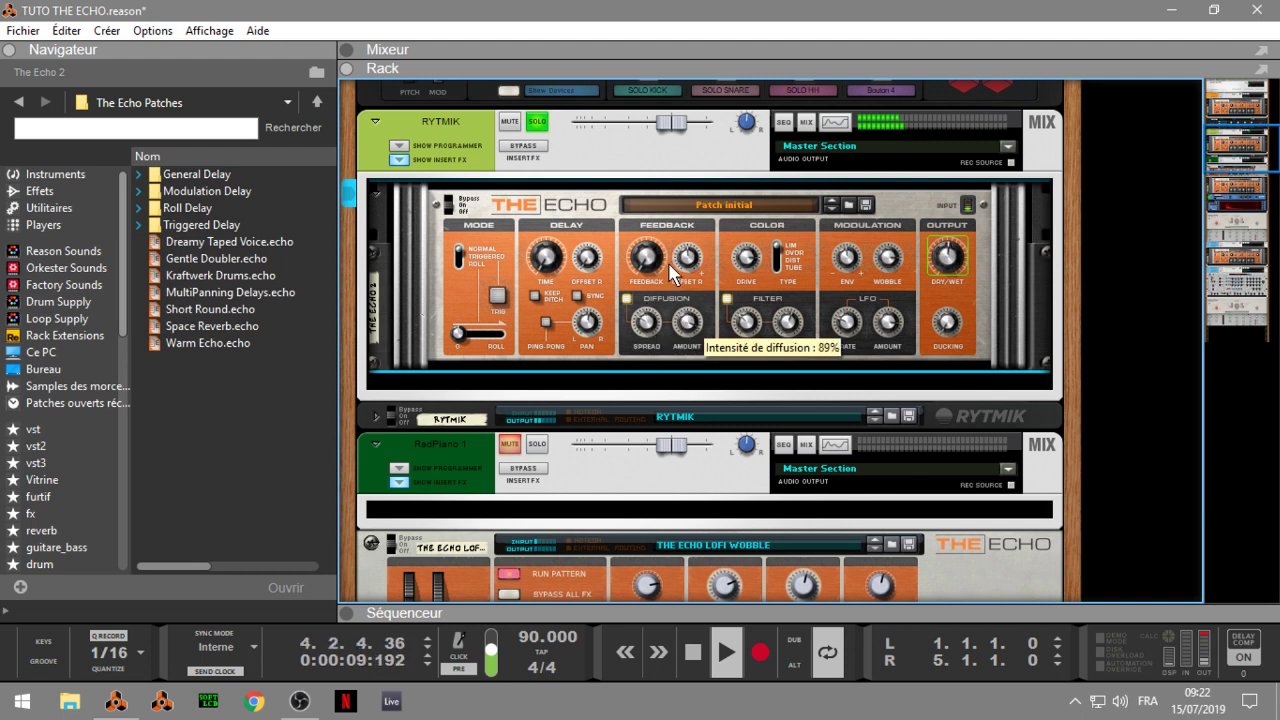
pyautogui.moveTo(645, 328); pyautogui.dragTo(643, 286)
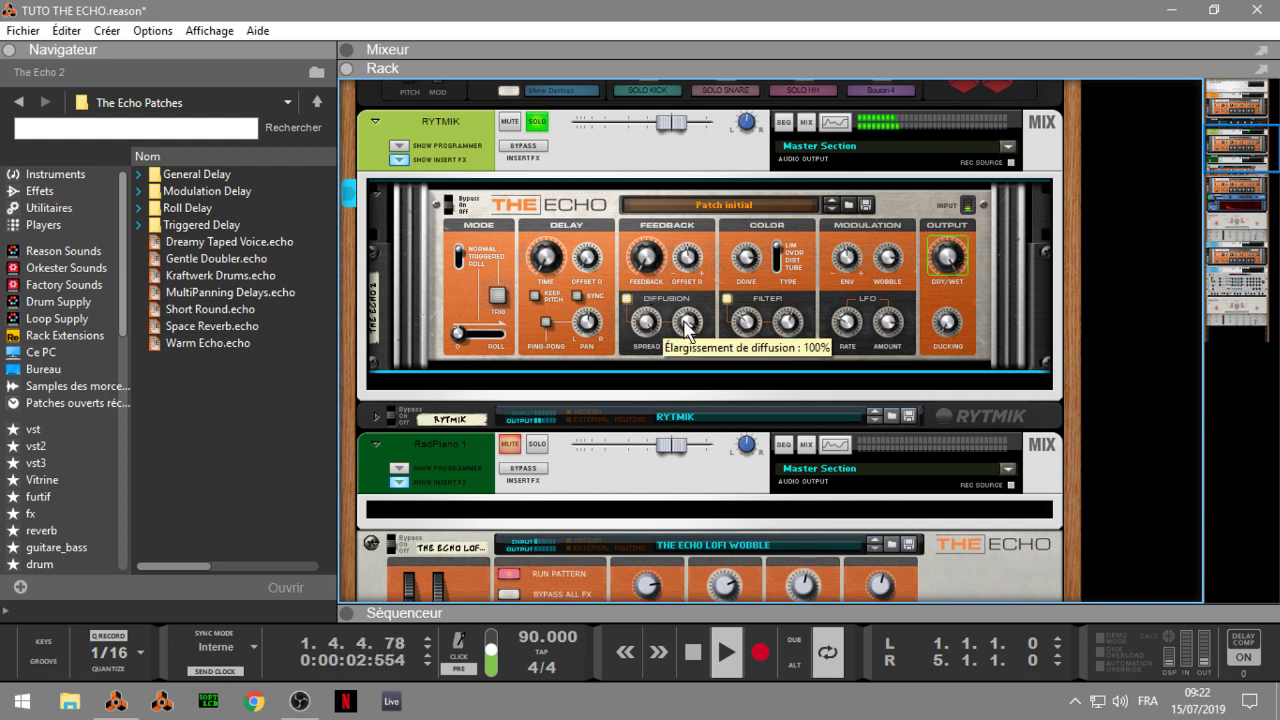
pyautogui.moveTo(688, 325); pyautogui.dragTo(694, 378)
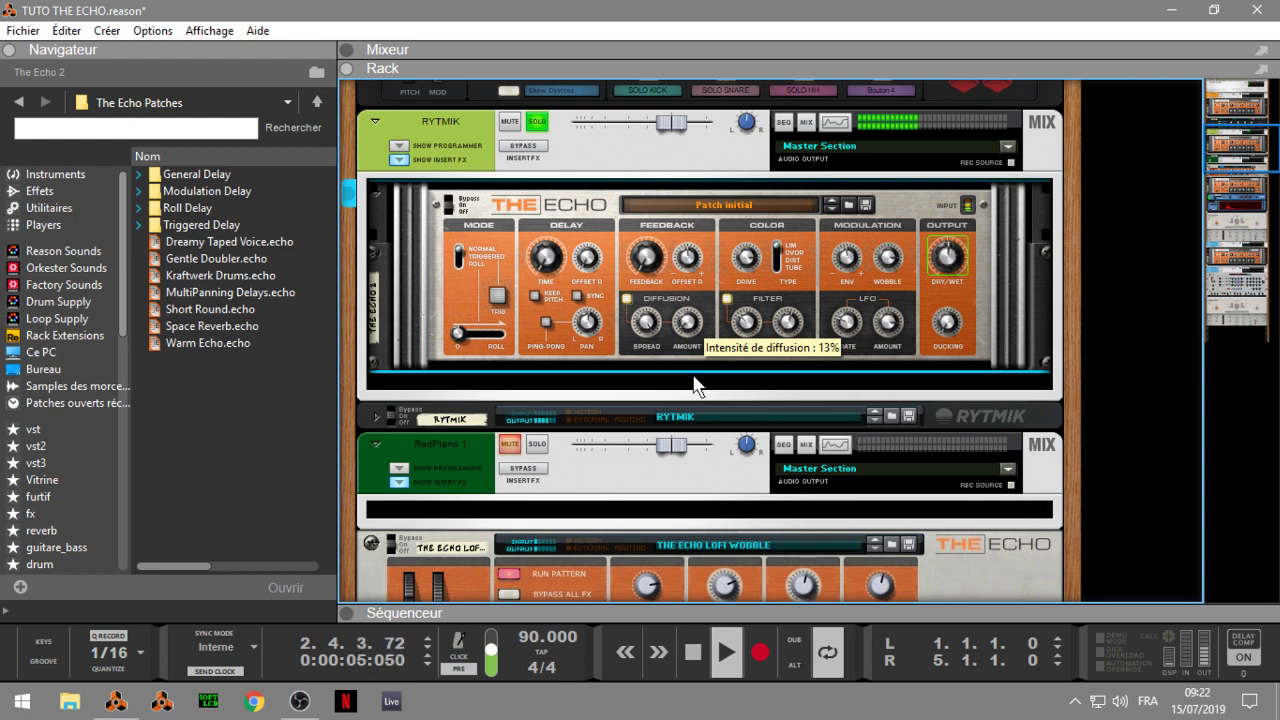
pyautogui.moveTo(646, 320); pyautogui.dragTo(660, 470)
pyautogui.click(626, 298)
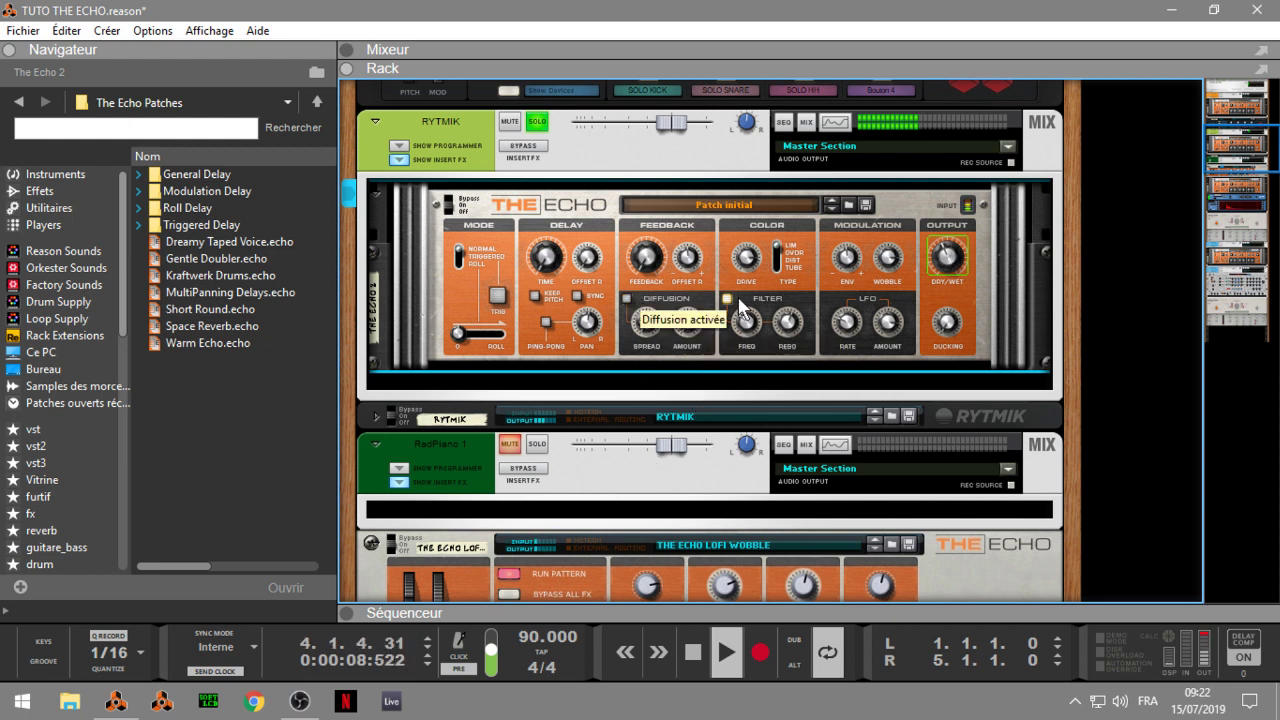
# Step: Switch off The Echo 2's filter, raise Drive to 100%, try the Ovdr and Dist types, and set the Drive type to Lim
pyautogui.click(727, 299)
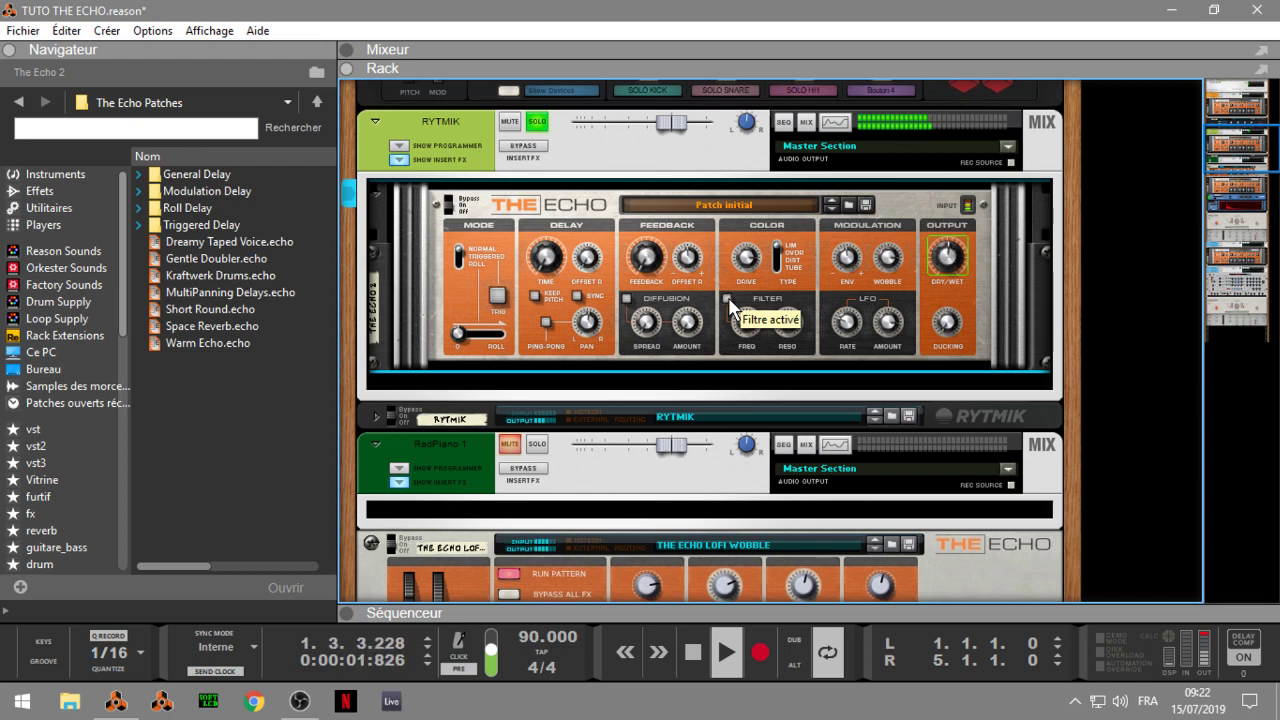
pyautogui.moveTo(747, 258)
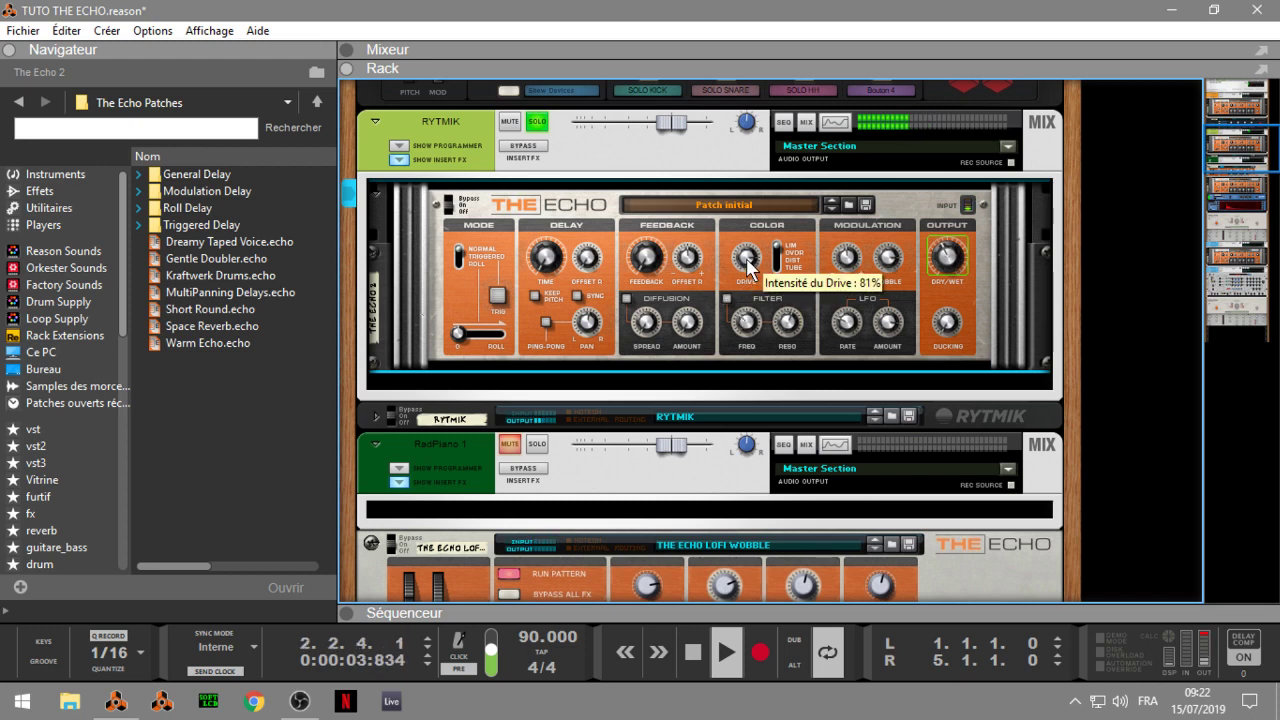
pyautogui.moveTo(747, 258); pyautogui.dragTo(749, 254)
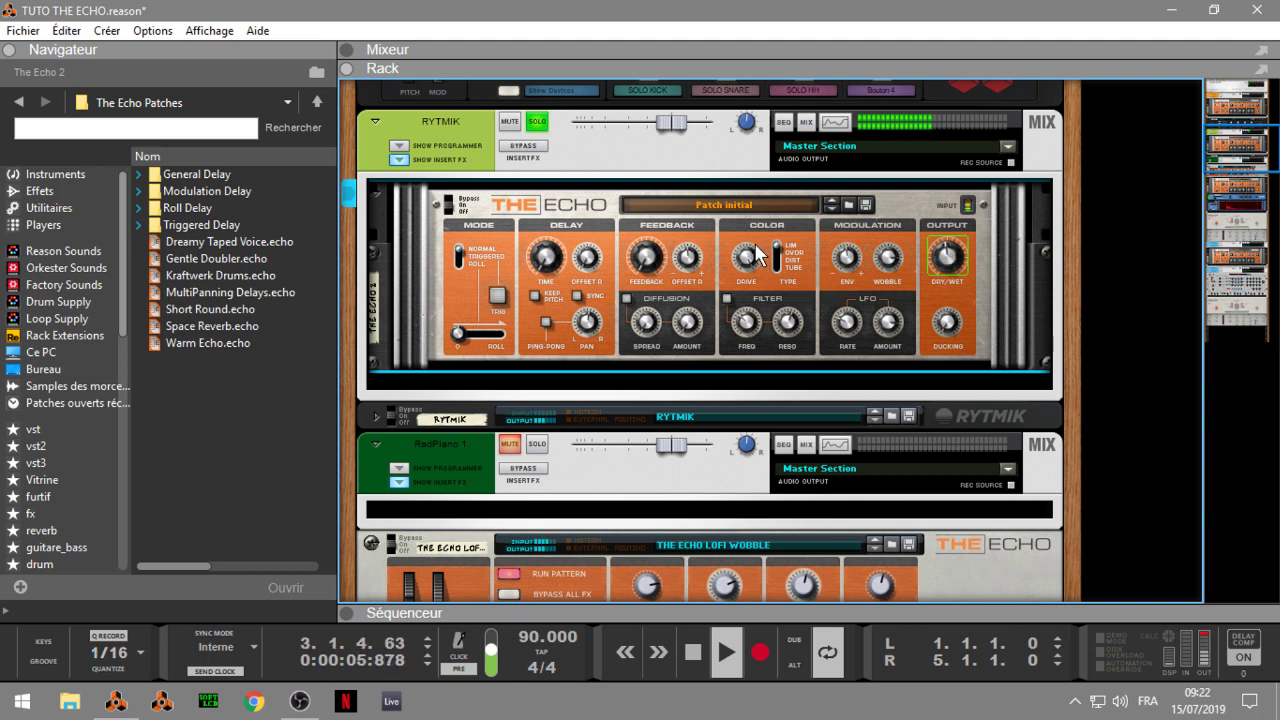
pyautogui.click(779, 259)
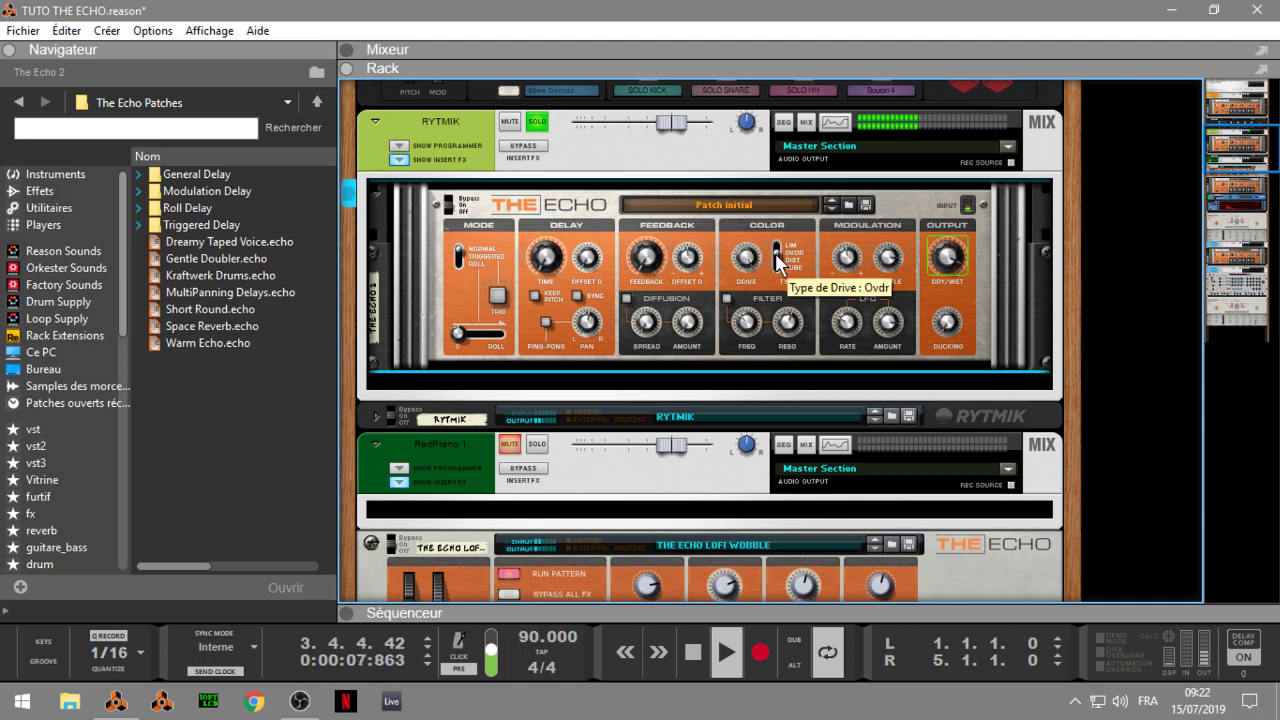
pyautogui.click(779, 262)
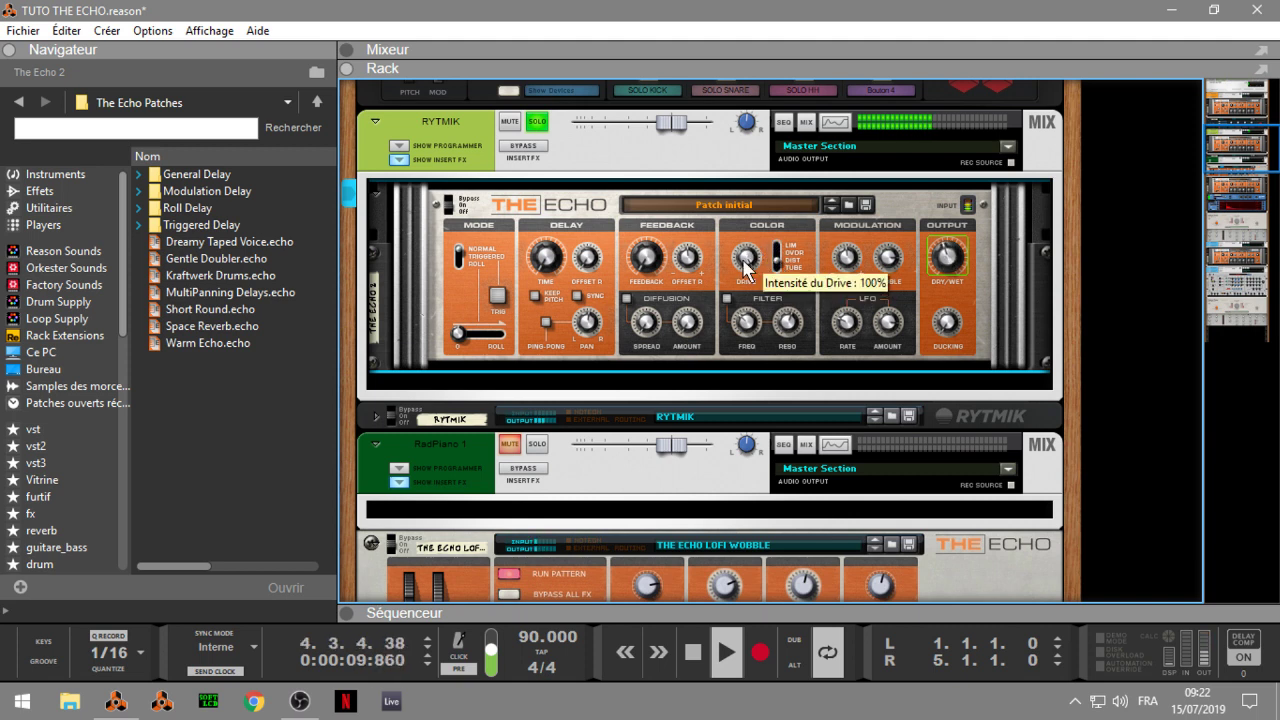
pyautogui.moveTo(749, 279); pyautogui.dragTo(779, 252)
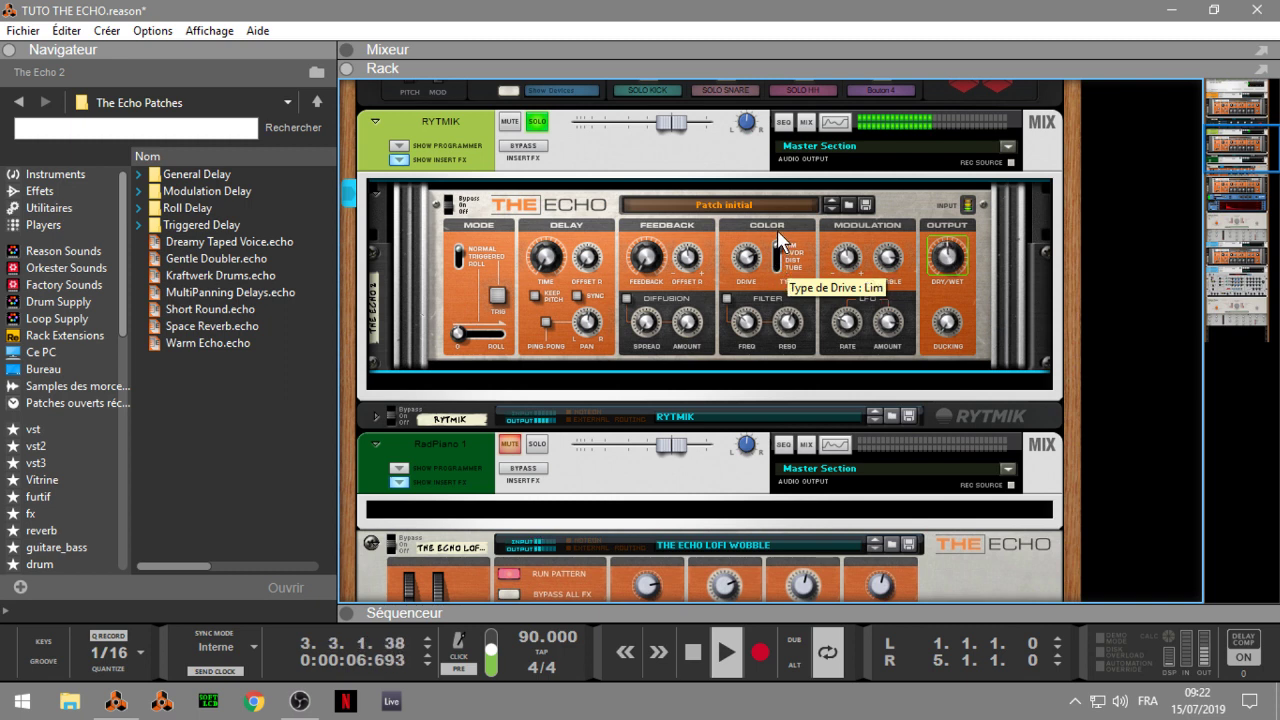
# Step: Switch The Echo 2's filter back on, readjust its frequency and stop playback
pyautogui.click(727, 298)
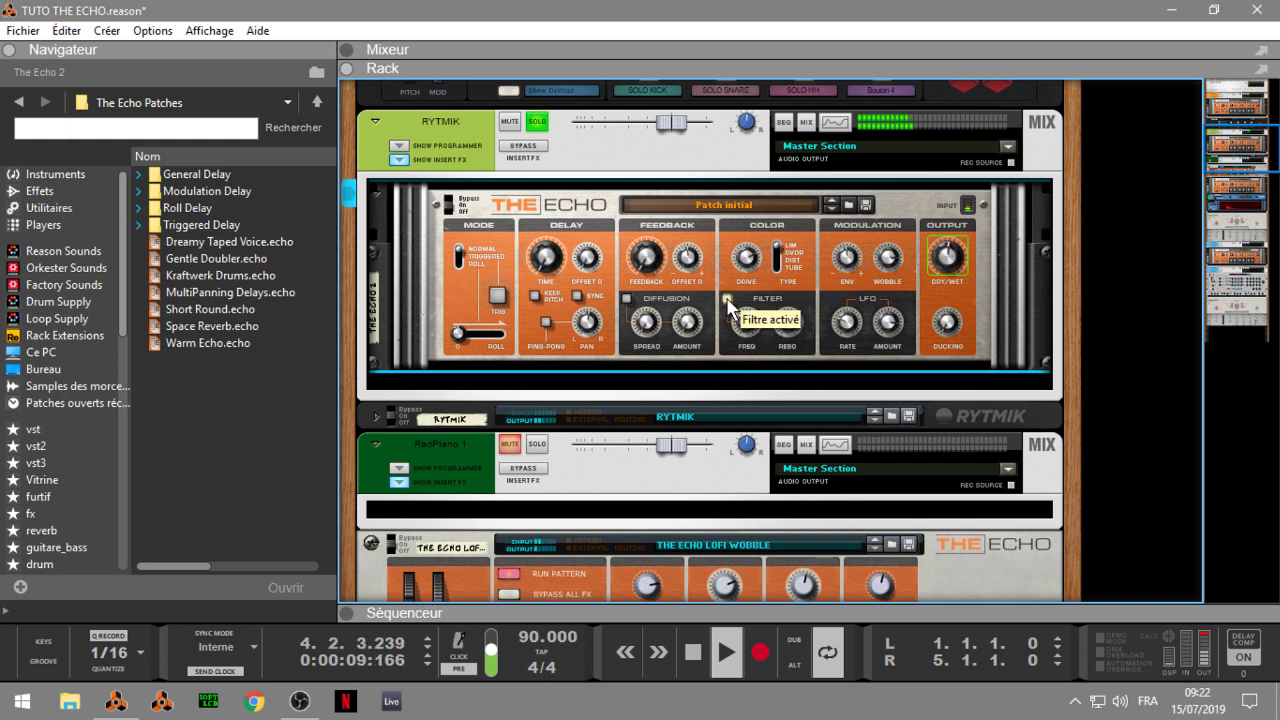
pyautogui.moveTo(763, 343)
pyautogui.mouseDown()
pyautogui.moveTo(748, 300)
pyautogui.moveTo(747, 328)
pyautogui.mouseUp()
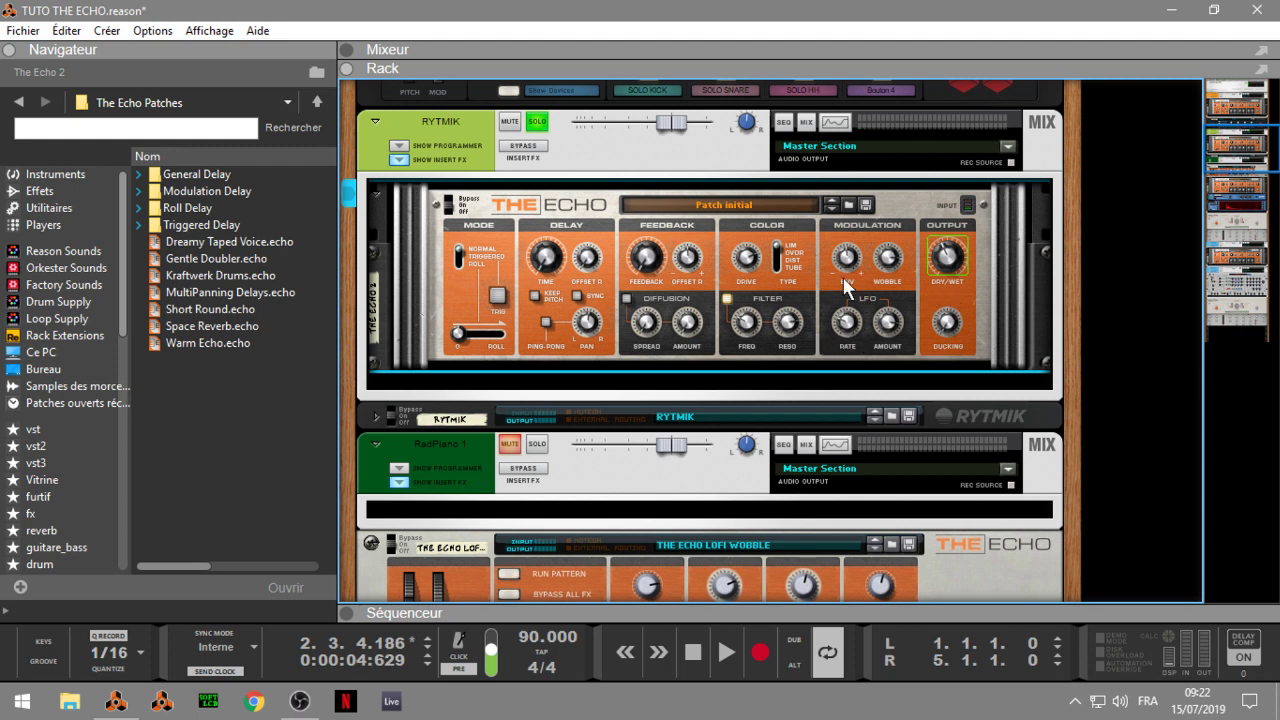
pyautogui.click(777, 256)
# Step: Take the RYTMIK channel out of solo and solo the RadPiano 1 channel
pyautogui.moveTo(1238, 154); pyautogui.dragTo(1238, 160)
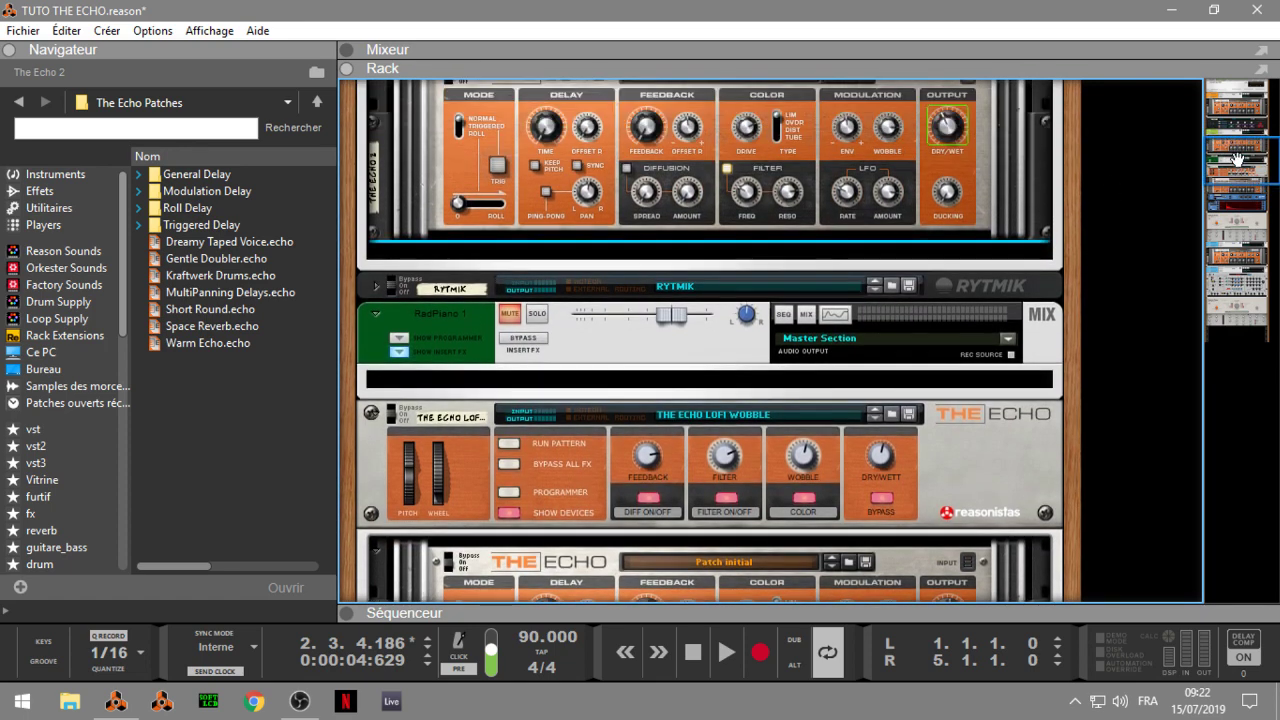
pyautogui.scroll(5, 415, 253)
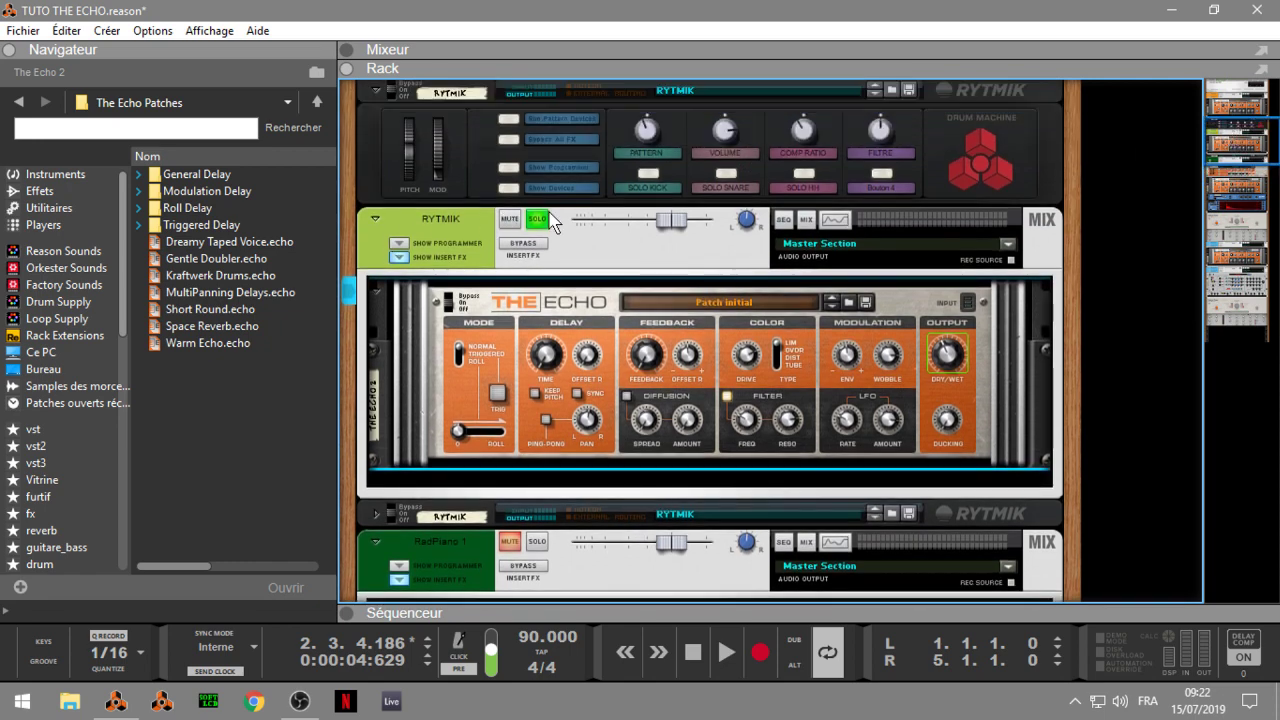
pyautogui.click(546, 219)
pyautogui.moveTo(1198, 128); pyautogui.dragTo(1220, 158)
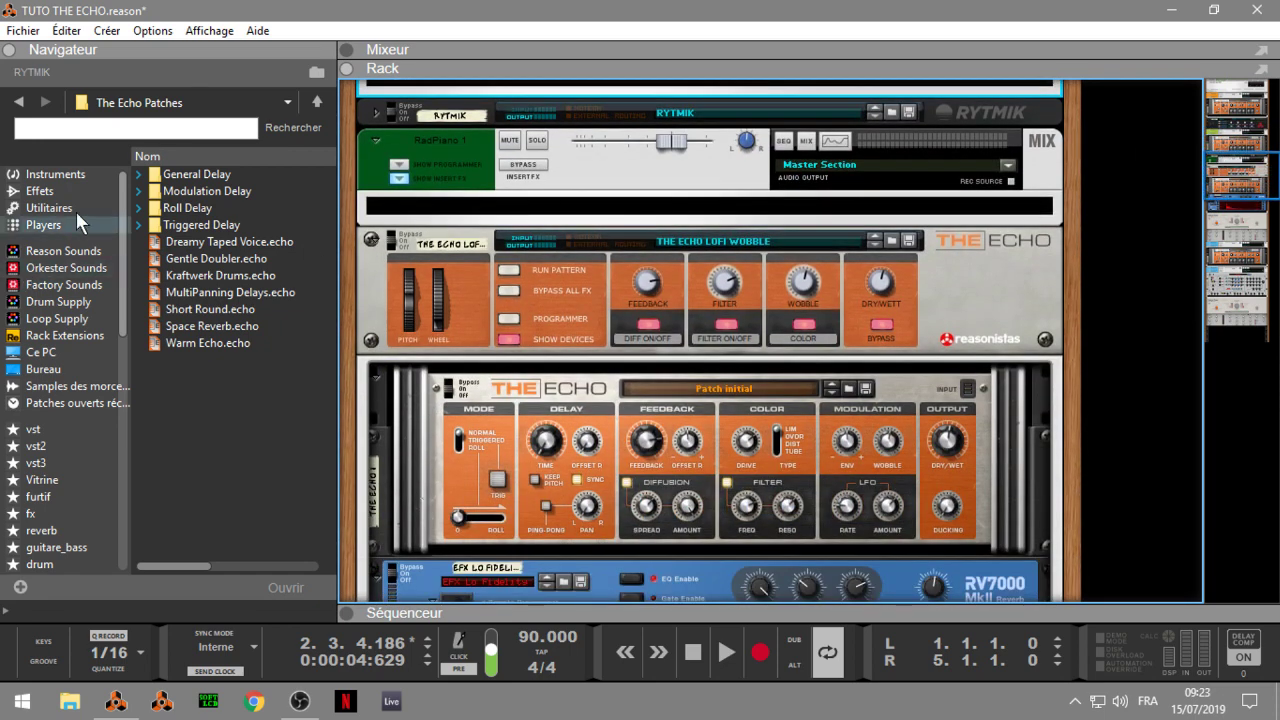
pyautogui.click(537, 141)
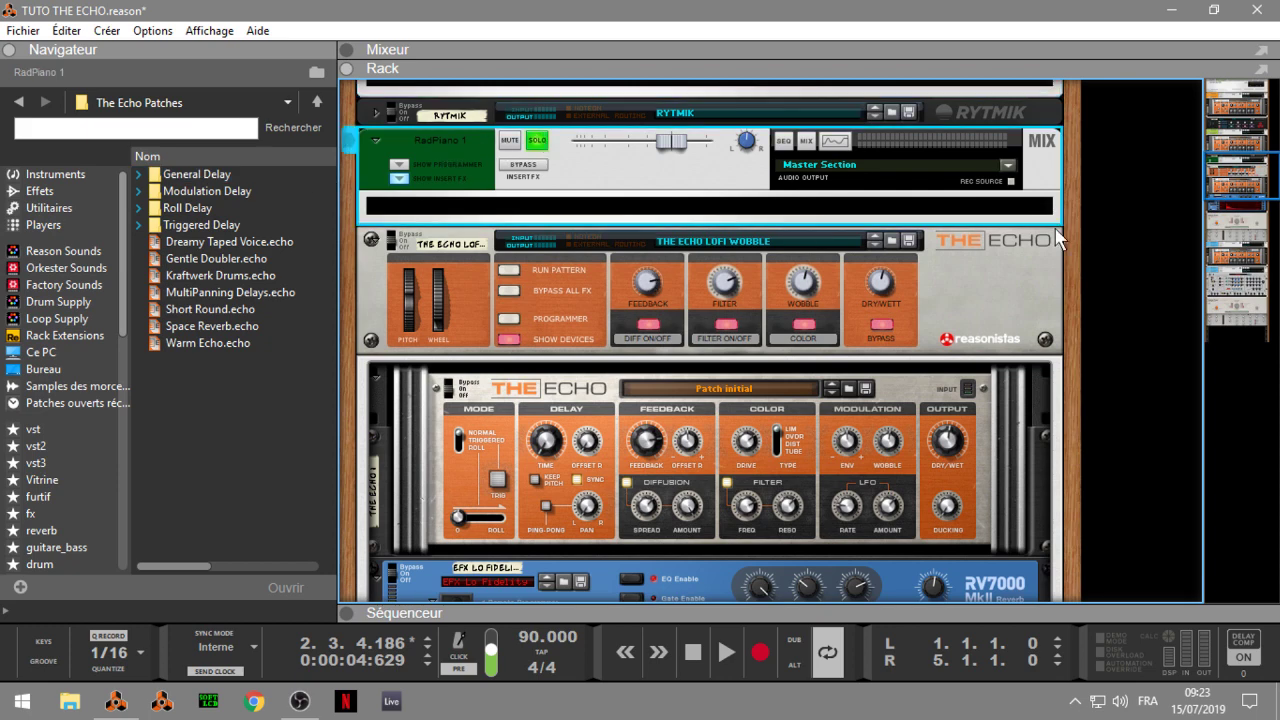
# Step: Examine the rear cabling between The Echo 1's breakout jacks and the RV7000 reverb, and return to the rack's front
pyautogui.moveTo(1244, 168); pyautogui.dragTo(1243, 180)
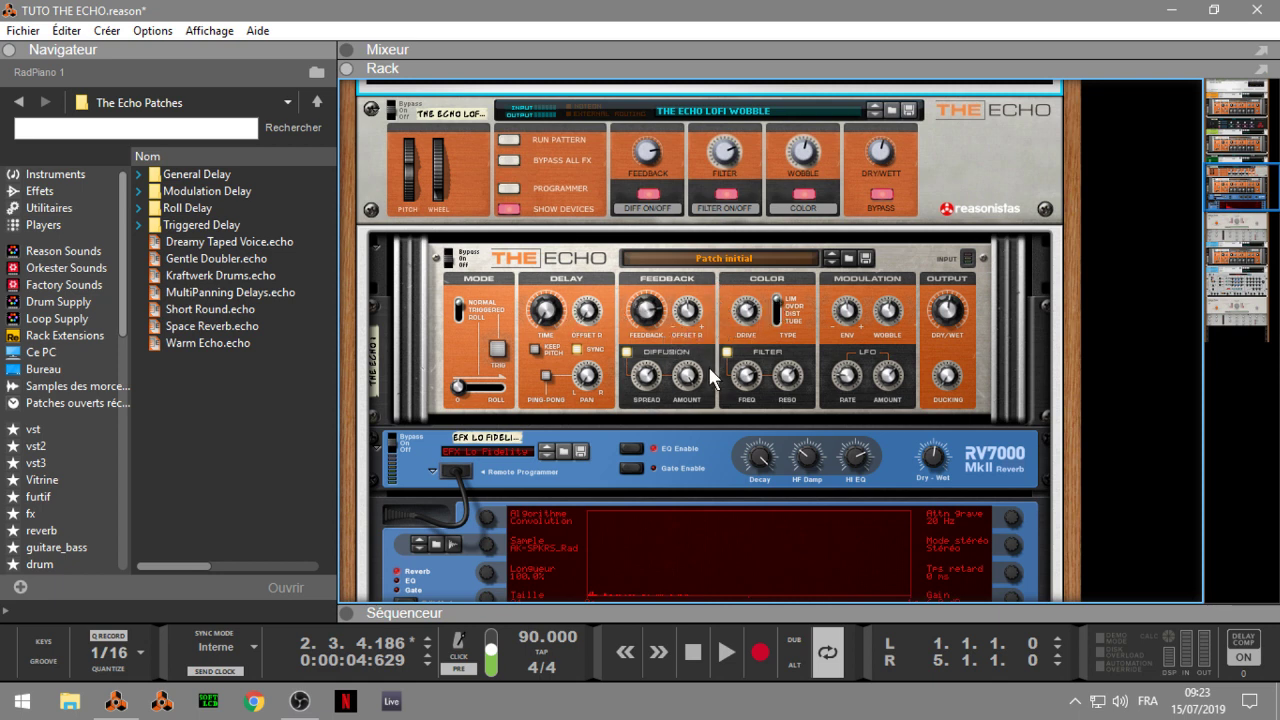
pyautogui.scroll(-5, 1228, 238)
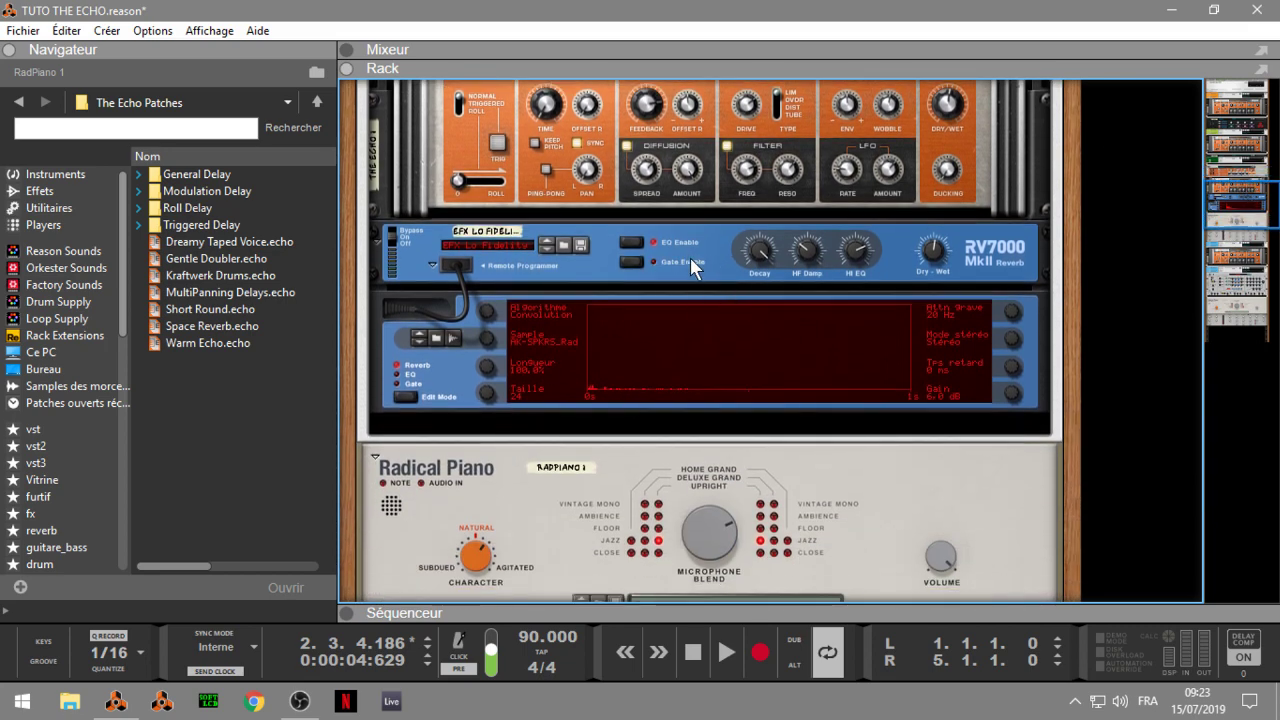
pyautogui.press('Tab')
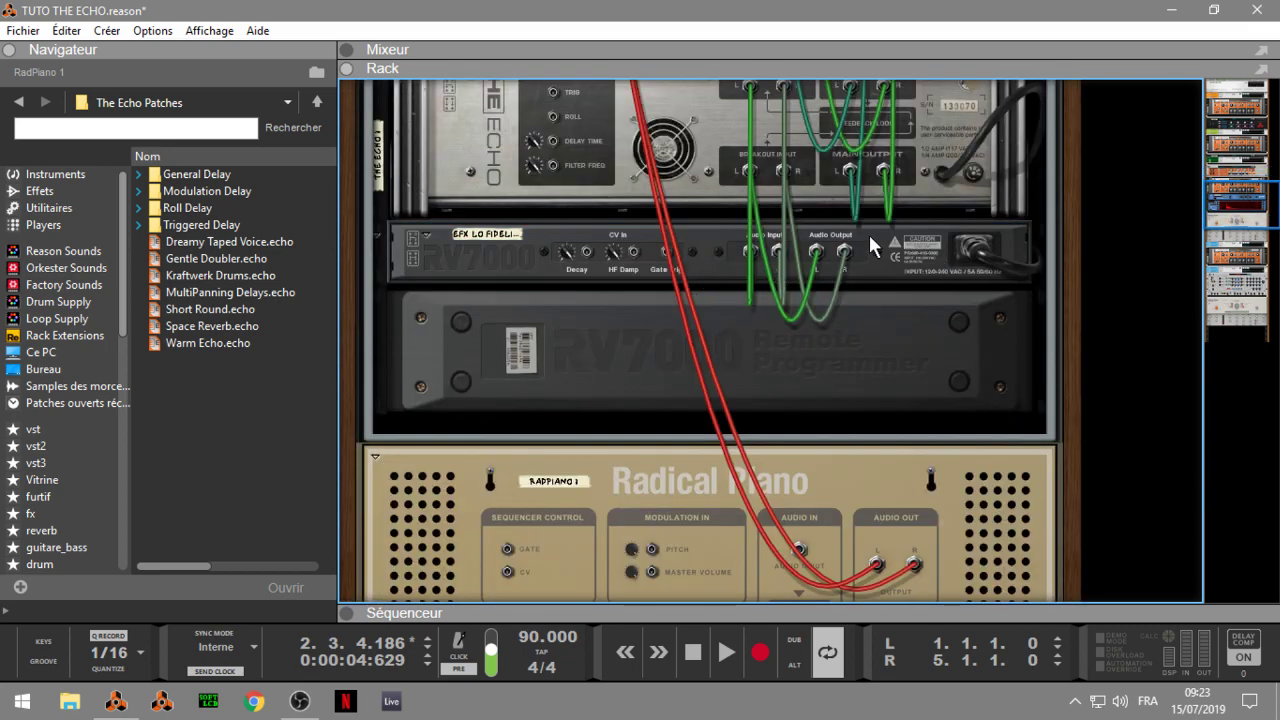
pyautogui.rightClick(1057, 229)
pyautogui.click(1128, 164)
pyautogui.click(1228, 196)
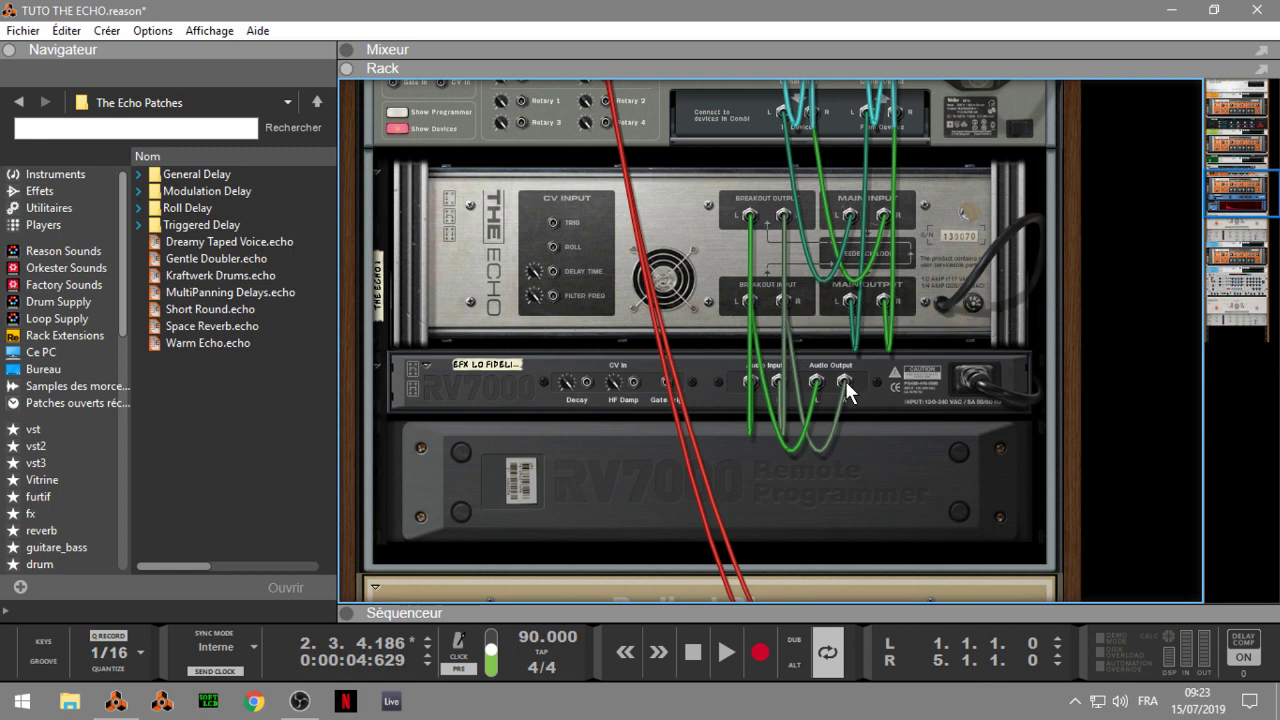
pyautogui.press('Tab')
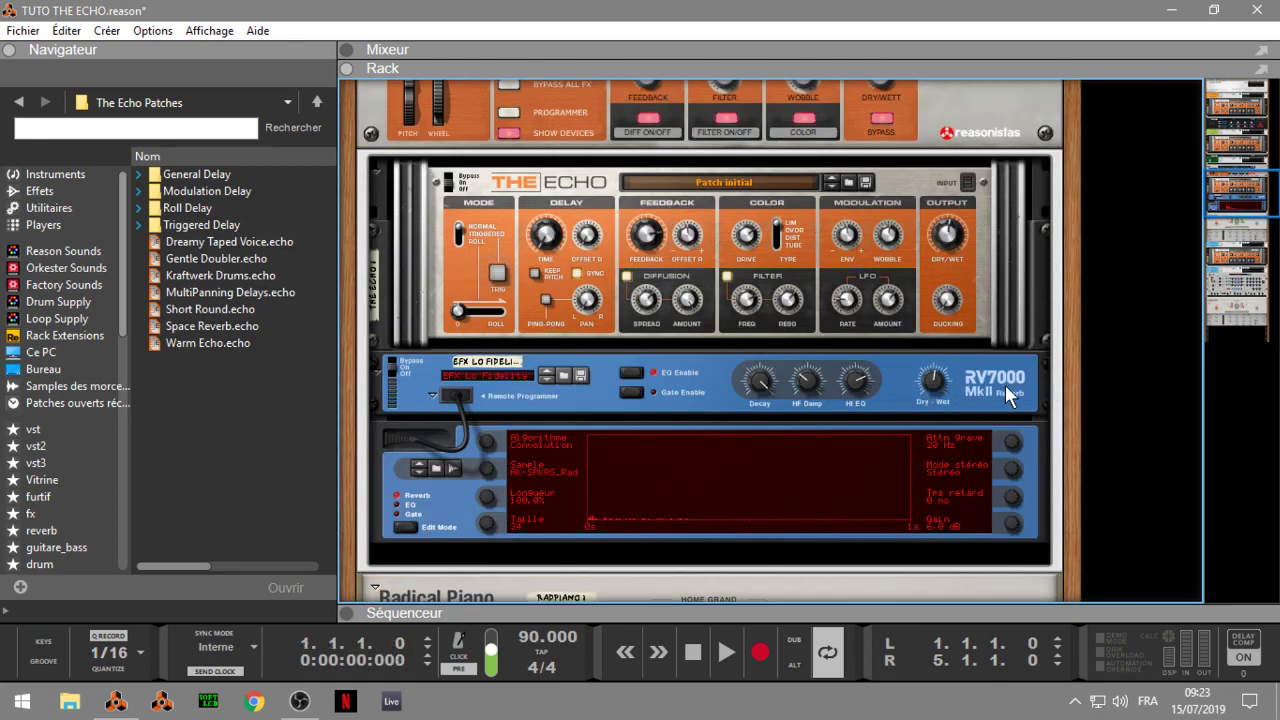
# Step: Play the RadPiano 1 loop and solo the RYTMIK channel along with it
pyautogui.press('space')
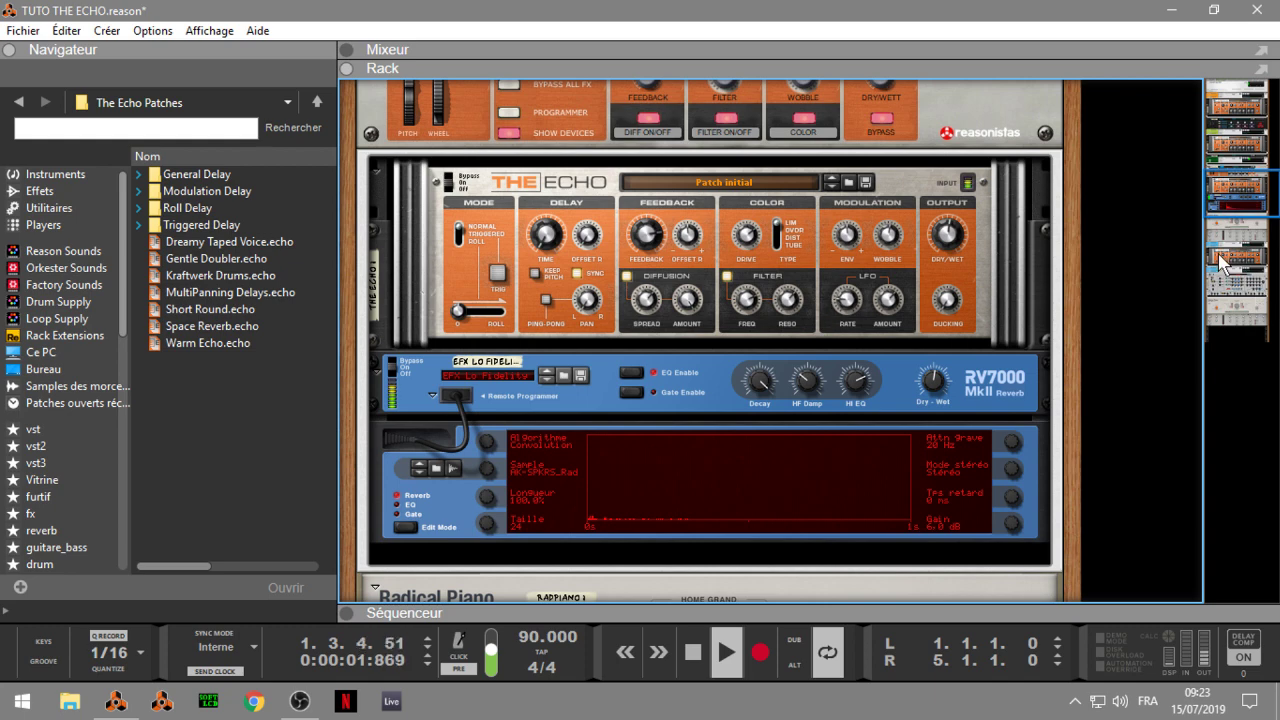
pyautogui.scroll(3, 1248, 186)
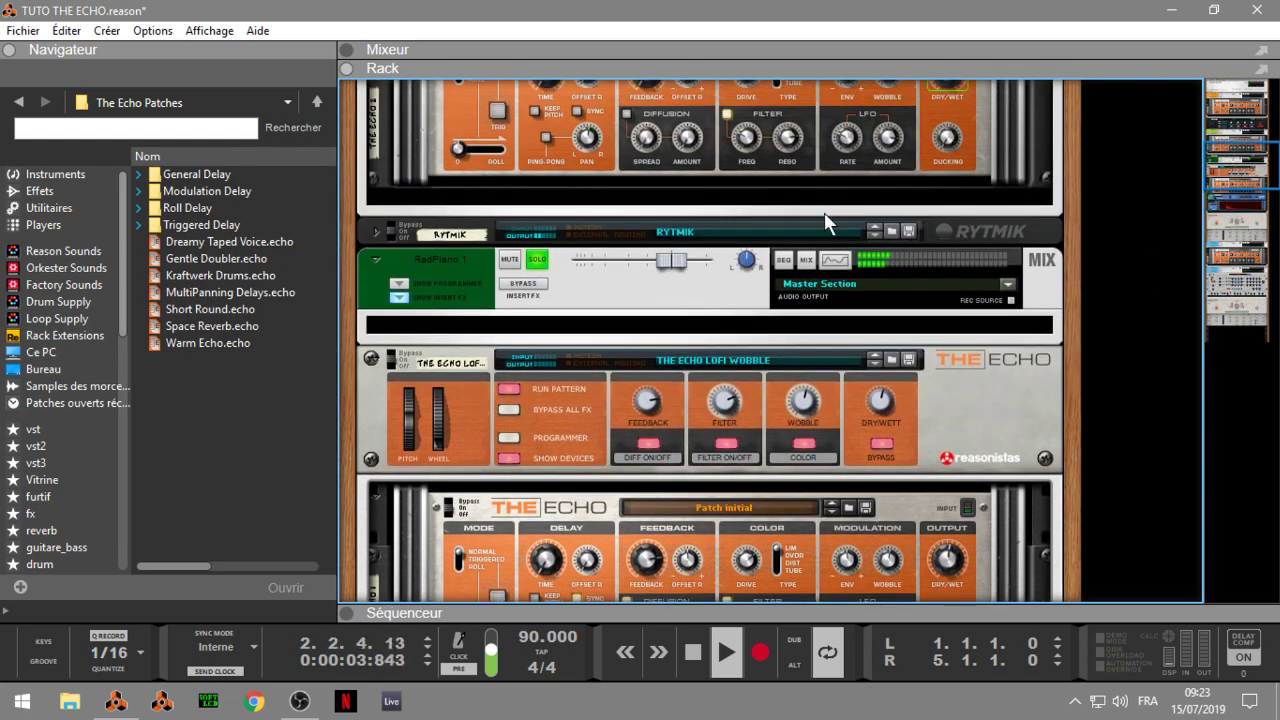
pyautogui.scroll(3, 1238, 164)
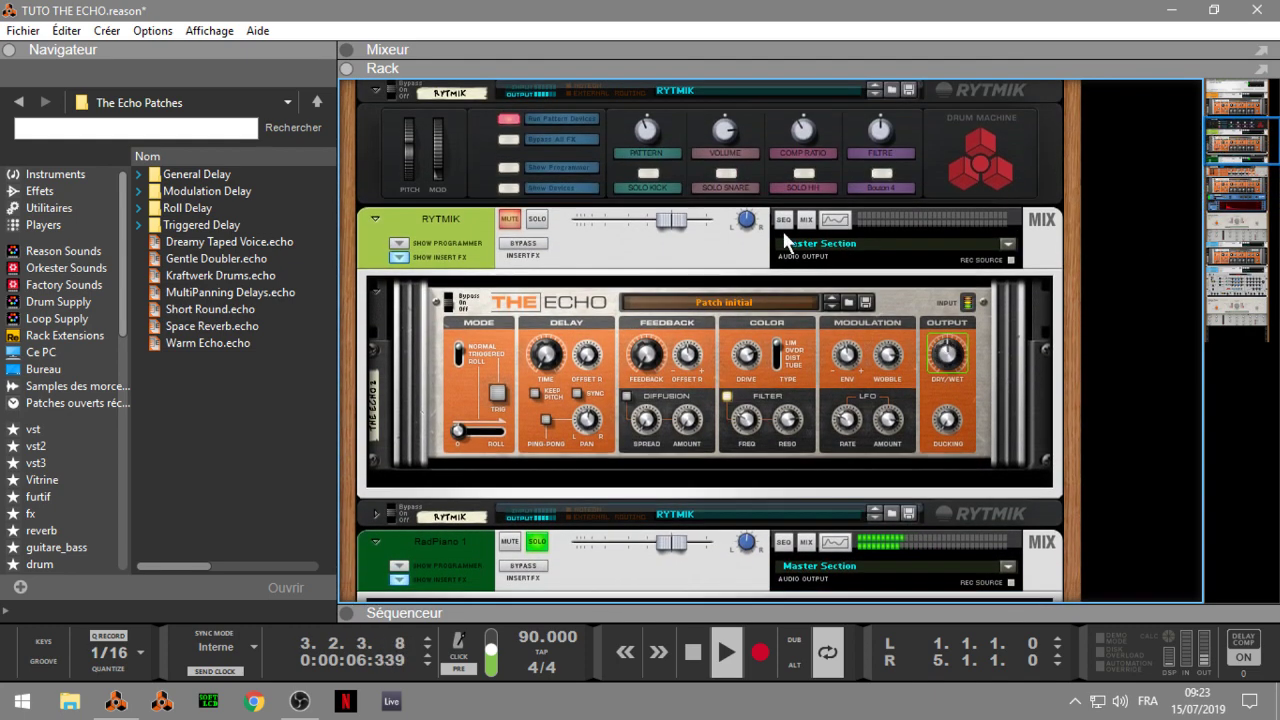
pyautogui.click(538, 219)
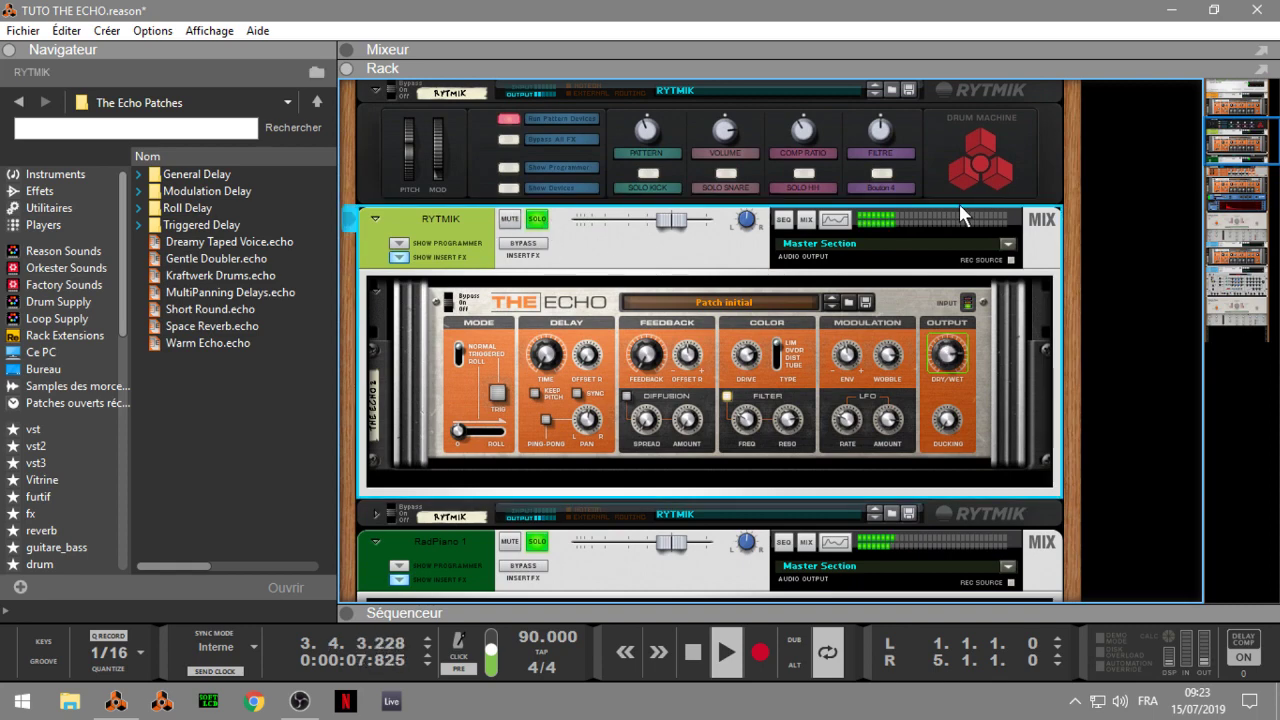
# Step: Bypass the insert effects on the RadPiano 1 channel during playback
pyautogui.moveTo(1237, 138); pyautogui.dragTo(1238, 196)
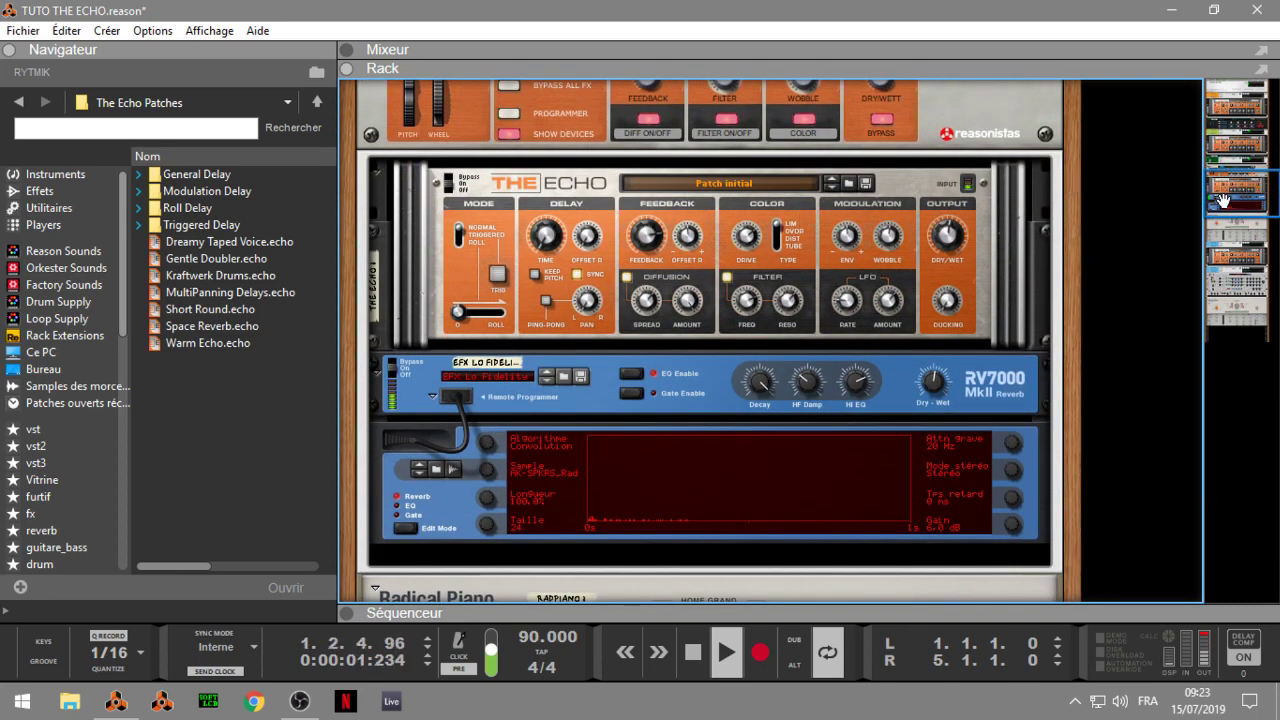
pyautogui.scroll(4, 492, 246)
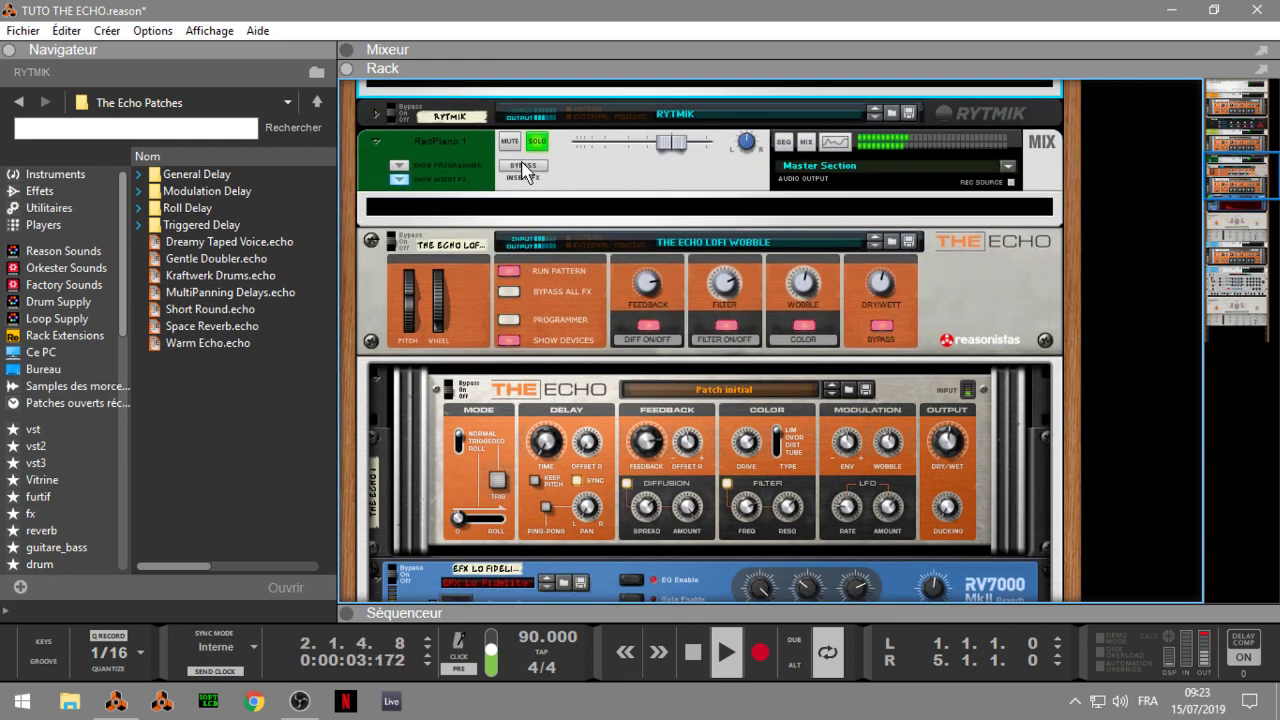
pyautogui.click(522, 167)
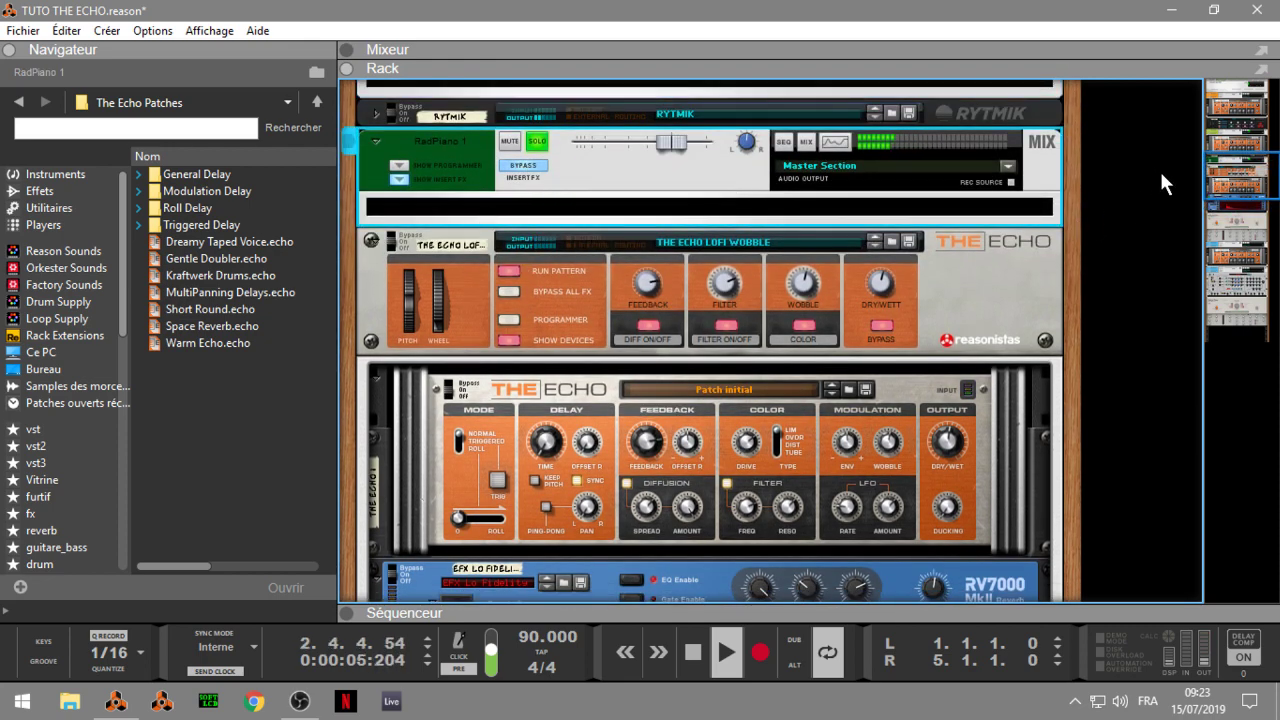
# Step: Re-enable the insert effects on the RadPiano 1 channel and stop playback
pyautogui.moveTo(1233, 172)
pyautogui.mouseDown()
pyautogui.moveTo(1222, 224)
pyautogui.moveTo(1211, 172)
pyautogui.mouseUp()
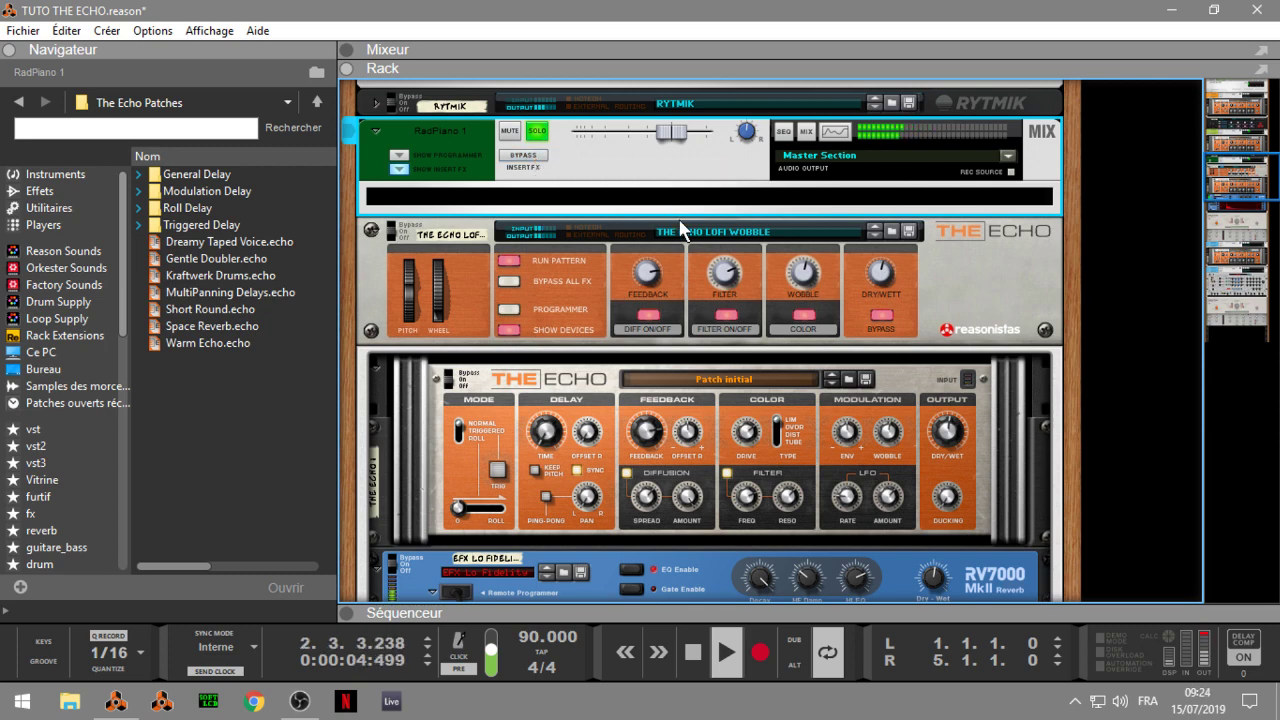
pyautogui.moveTo(1248, 184); pyautogui.dragTo(1249, 191)
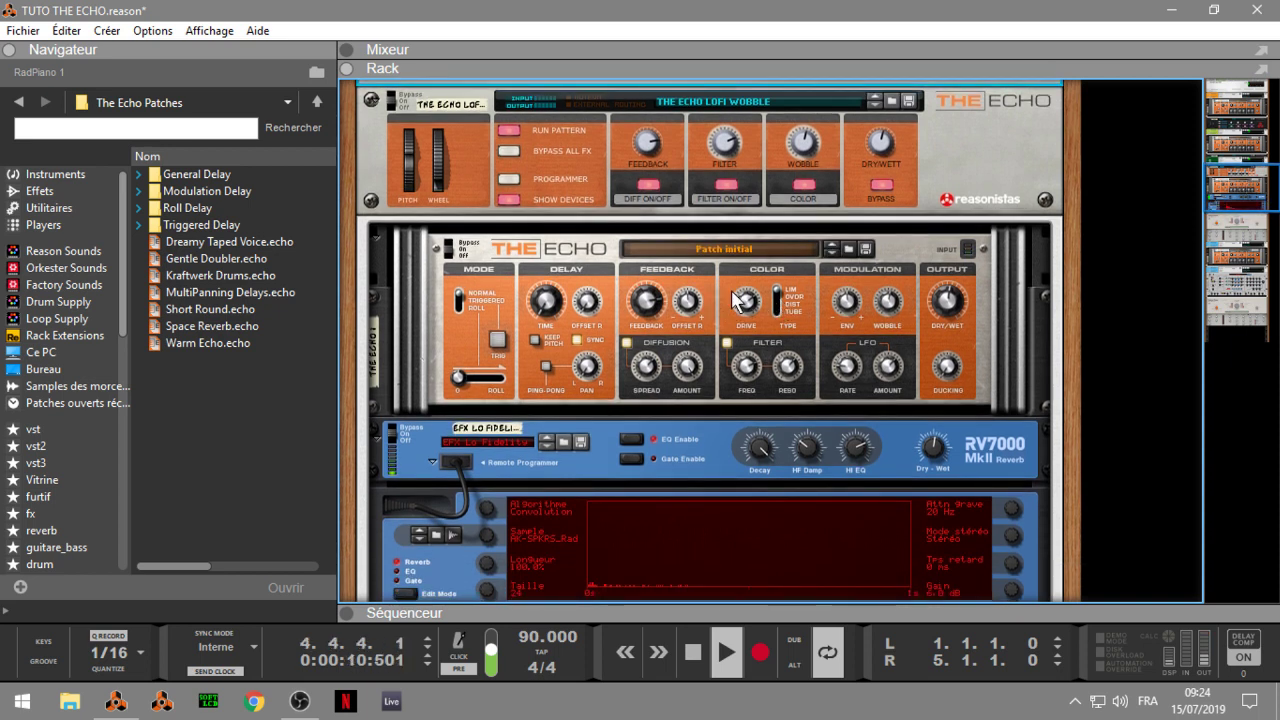
pyautogui.press('space')
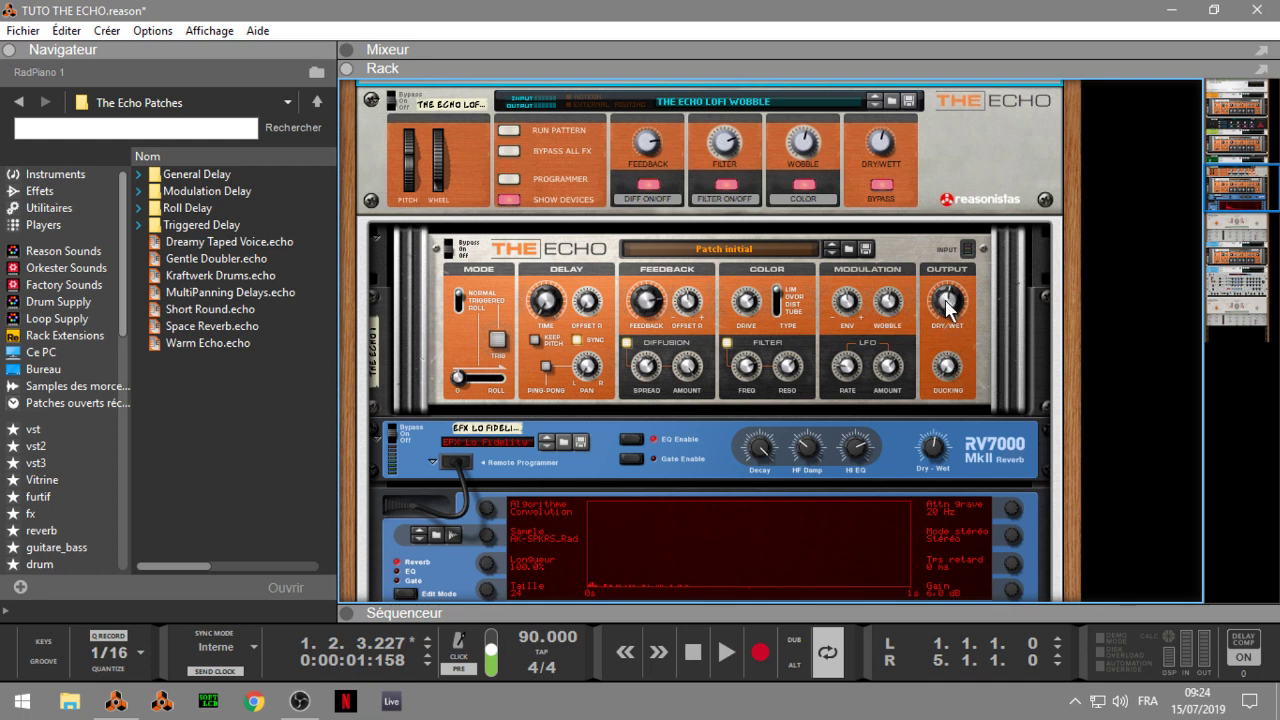
# Step: Adjust The Echo 1's dry/wet balance around 49% while playing the RadPiano 1 loop
pyautogui.moveTo(948, 308); pyautogui.dragTo(950, 312)
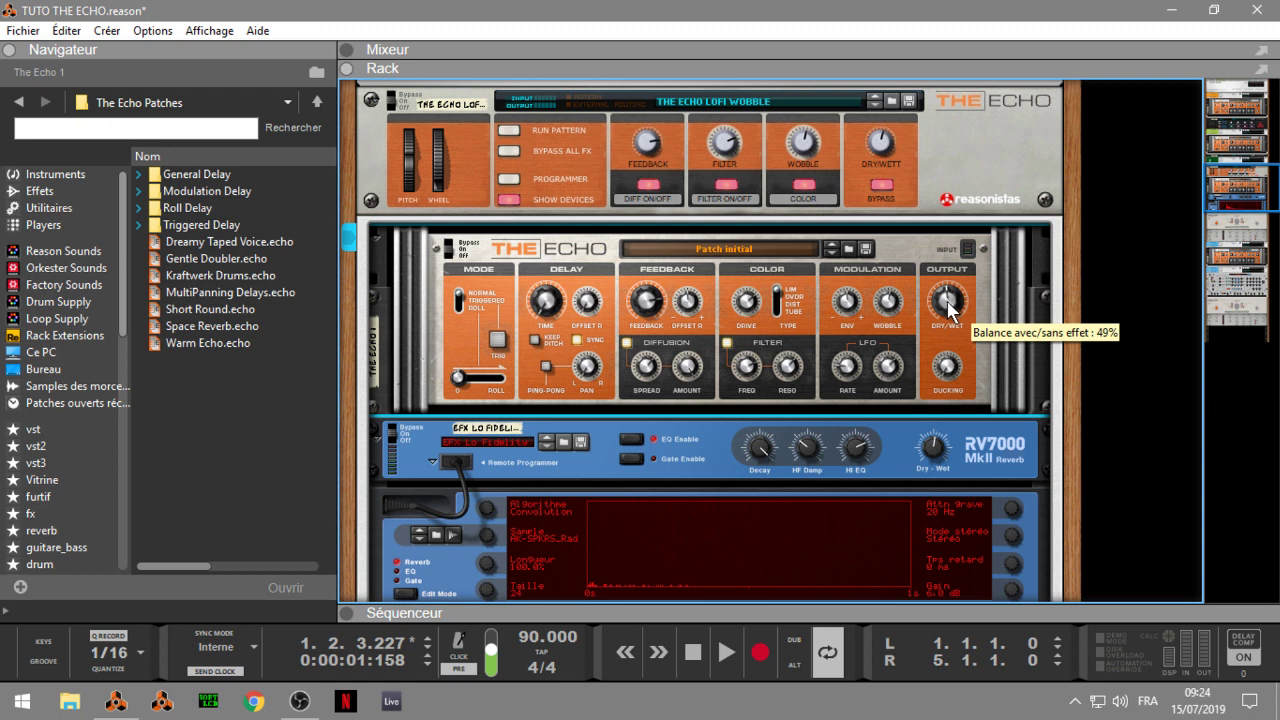
pyautogui.press('space')
pyautogui.moveTo(948, 308); pyautogui.dragTo(938, 268)
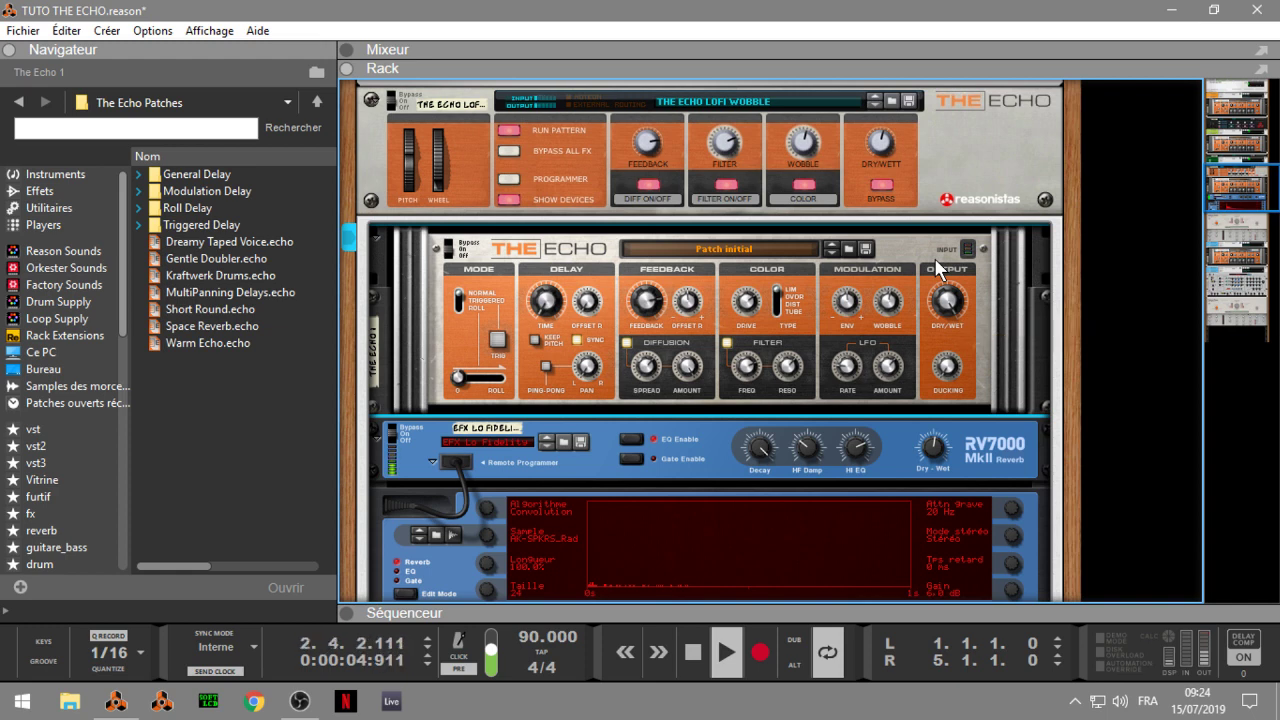
pyautogui.moveTo(943, 295); pyautogui.dragTo(944, 326)
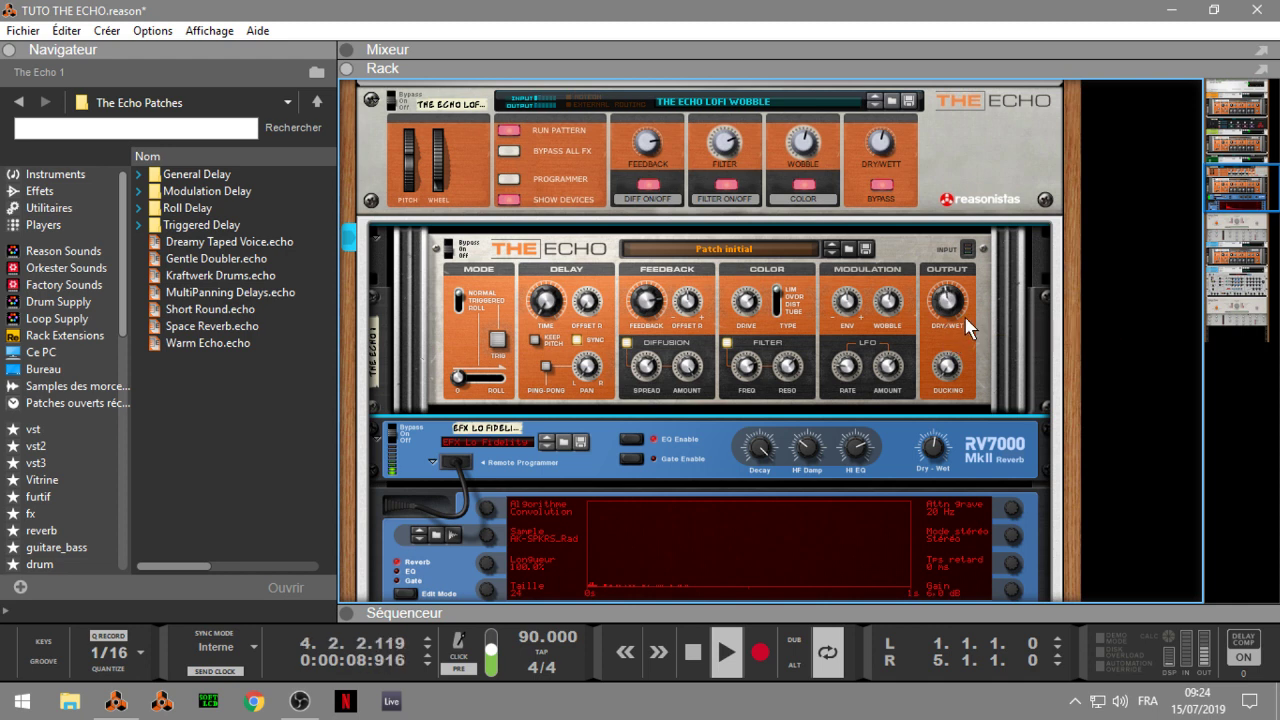
# Step: Select the RV7000 reverb below The Echo 1 and replay the RadPiano 1 loop from the start
pyautogui.moveTo(1232, 183); pyautogui.dragTo(1233, 197)
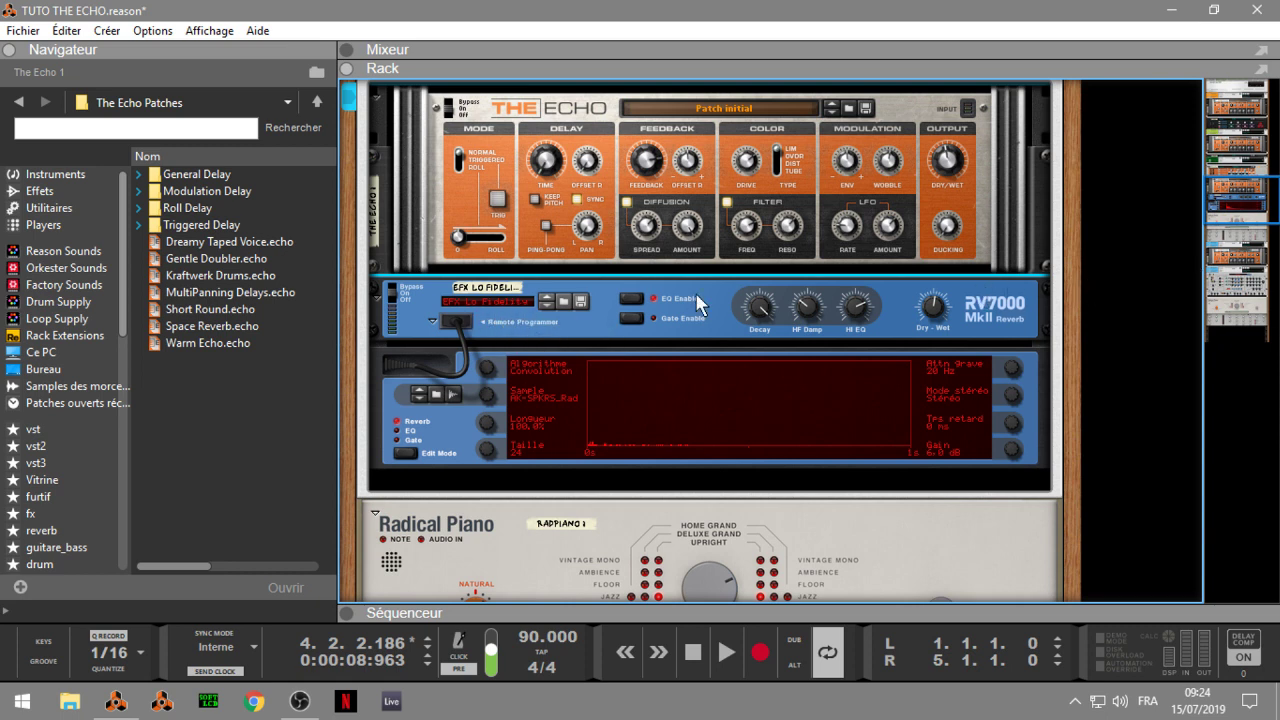
pyautogui.click(393, 290)
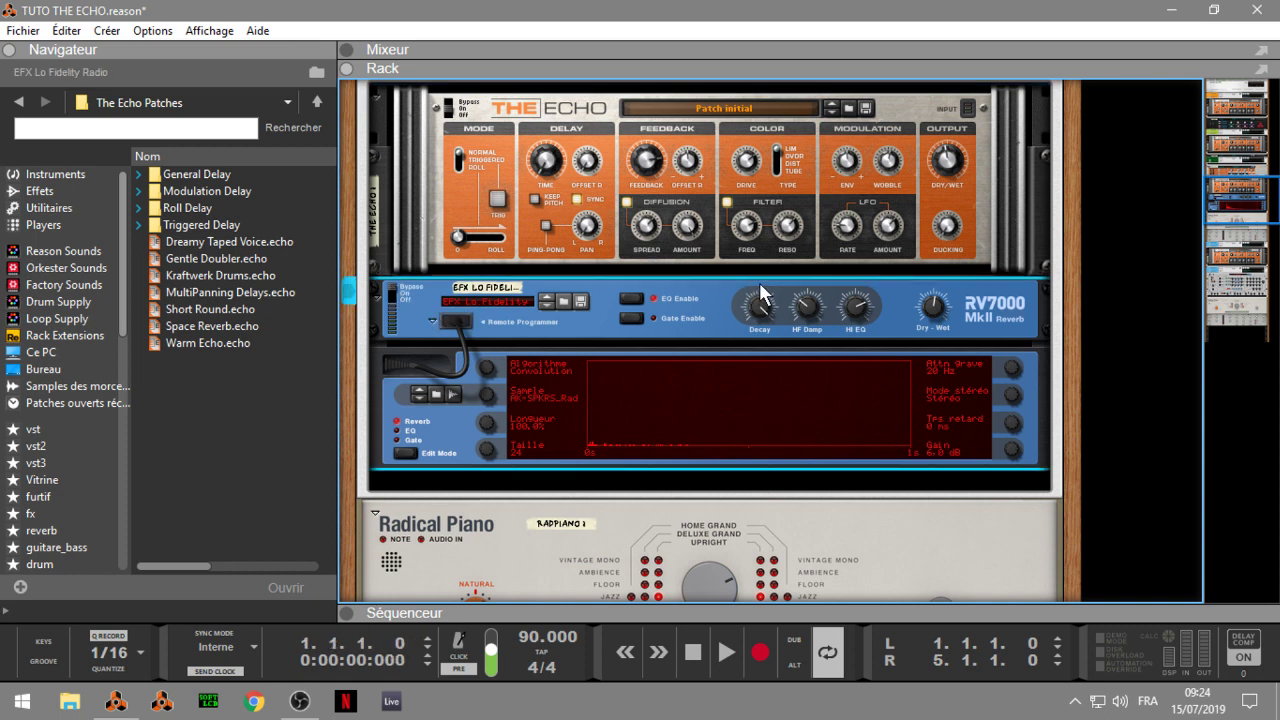
pyautogui.press('space')
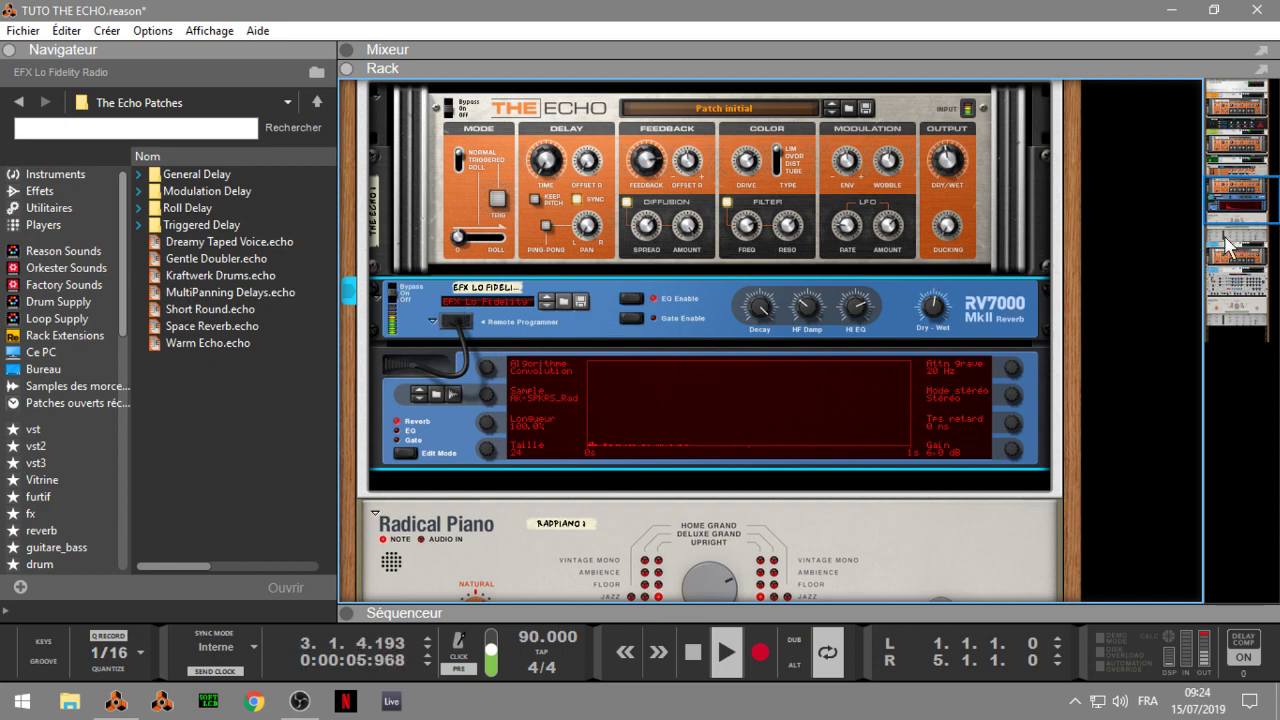
# Step: Switch the Bypass control of The Echo Lofi Wobble Combinator off and back on during playback
pyautogui.moveTo(1232, 209); pyautogui.dragTo(1225, 193)
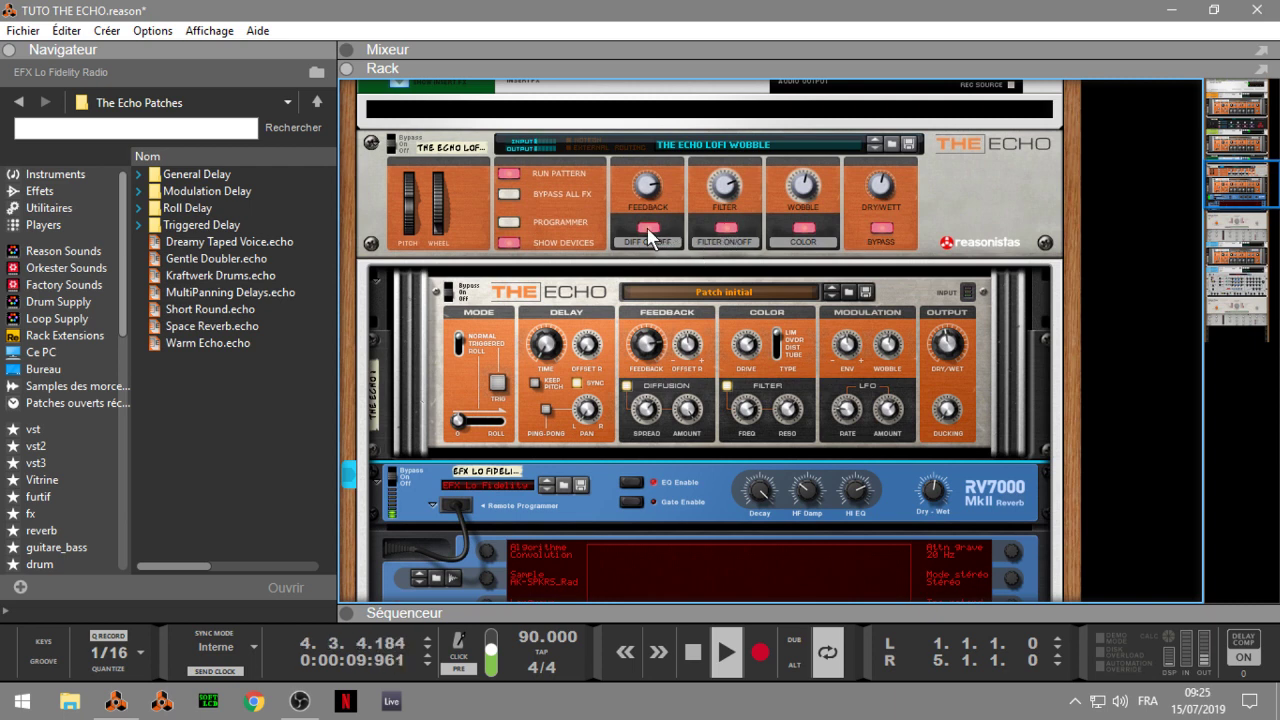
pyautogui.click(881, 224)
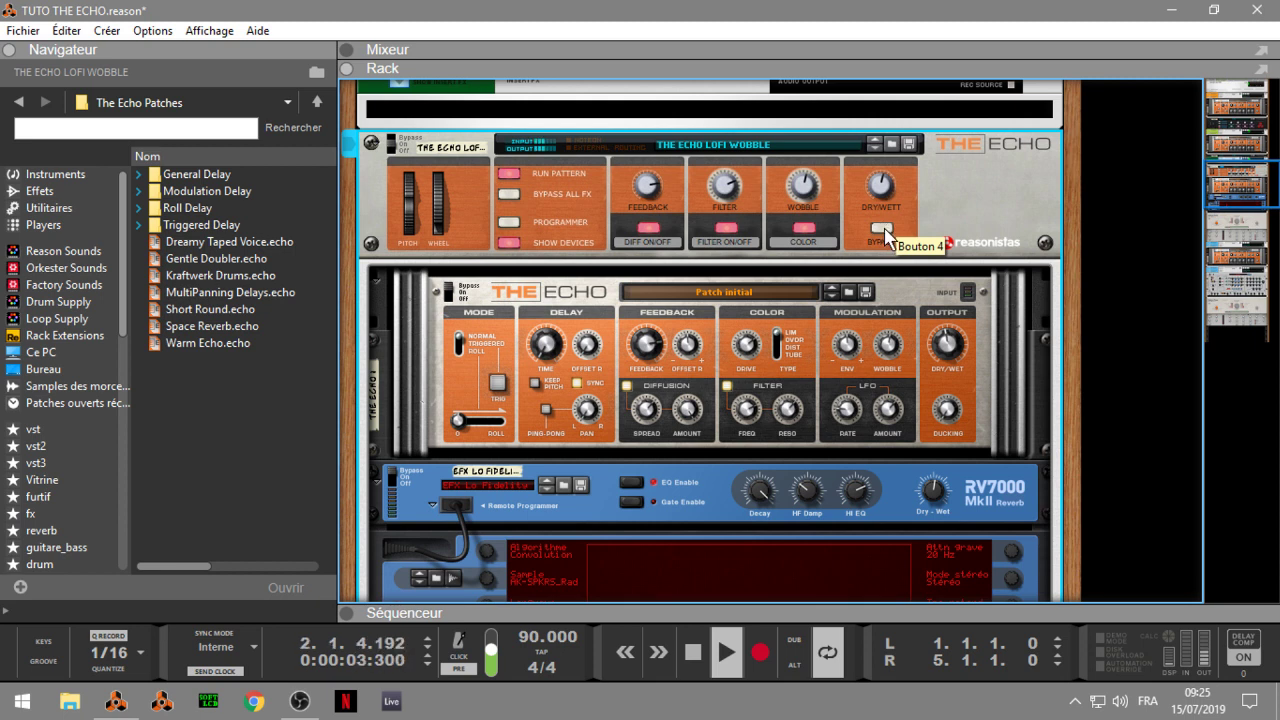
pyautogui.click(883, 228)
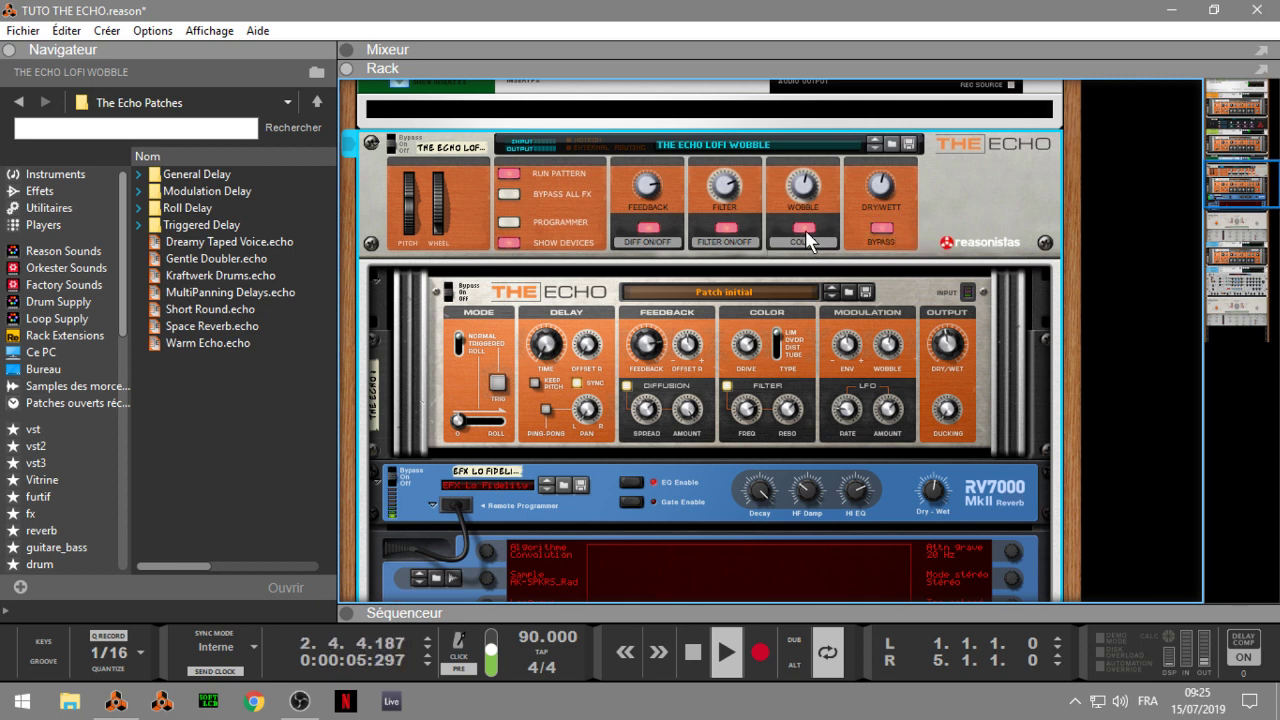
# Step: Stop playback, examine the rear cabling between the Combinator, The Echo 1 and the RV7000, and return to the rack's front
pyautogui.moveTo(1248, 193); pyautogui.dragTo(1249, 209)
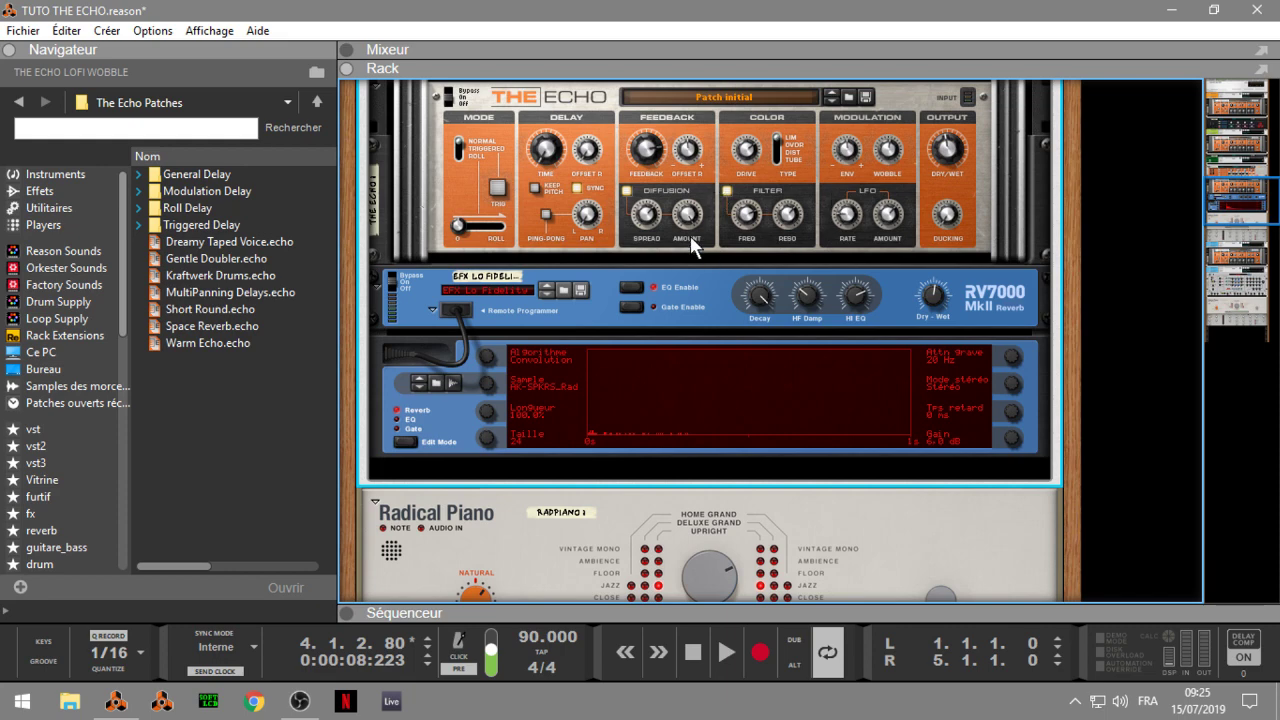
pyautogui.moveTo(1222, 201); pyautogui.dragTo(1222, 179)
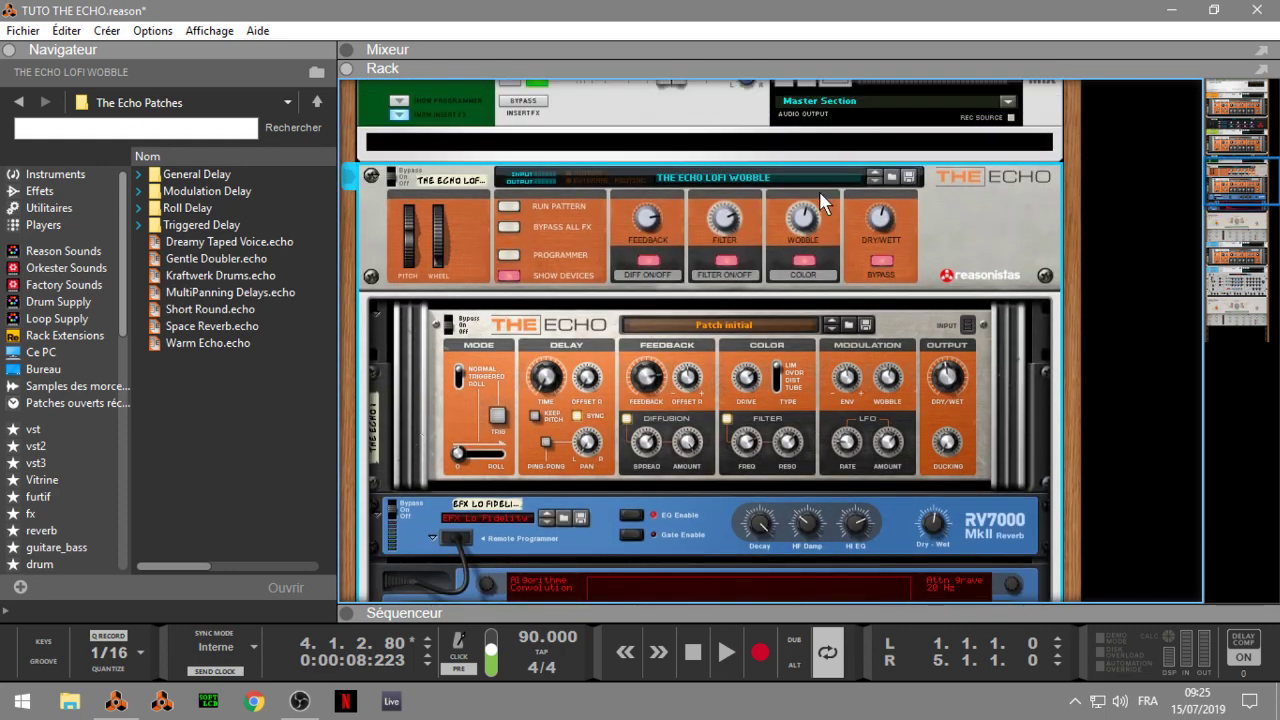
pyautogui.press('Tab')
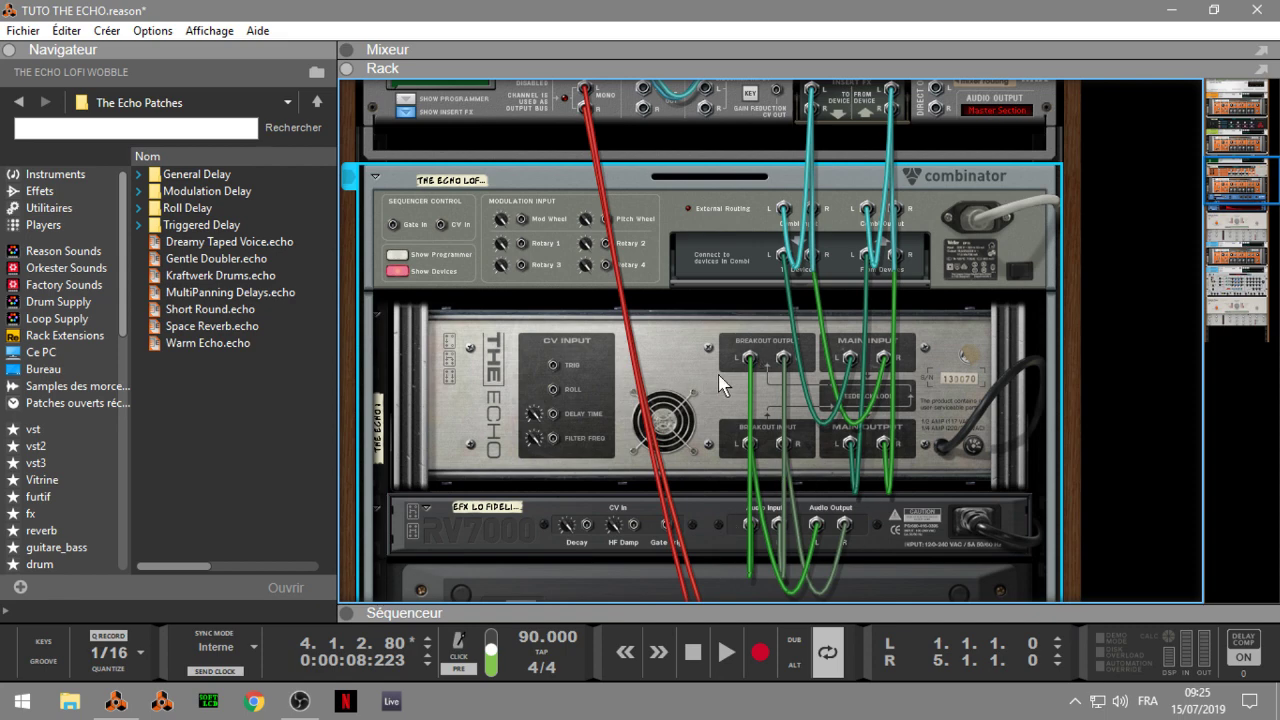
pyautogui.press('Tab')
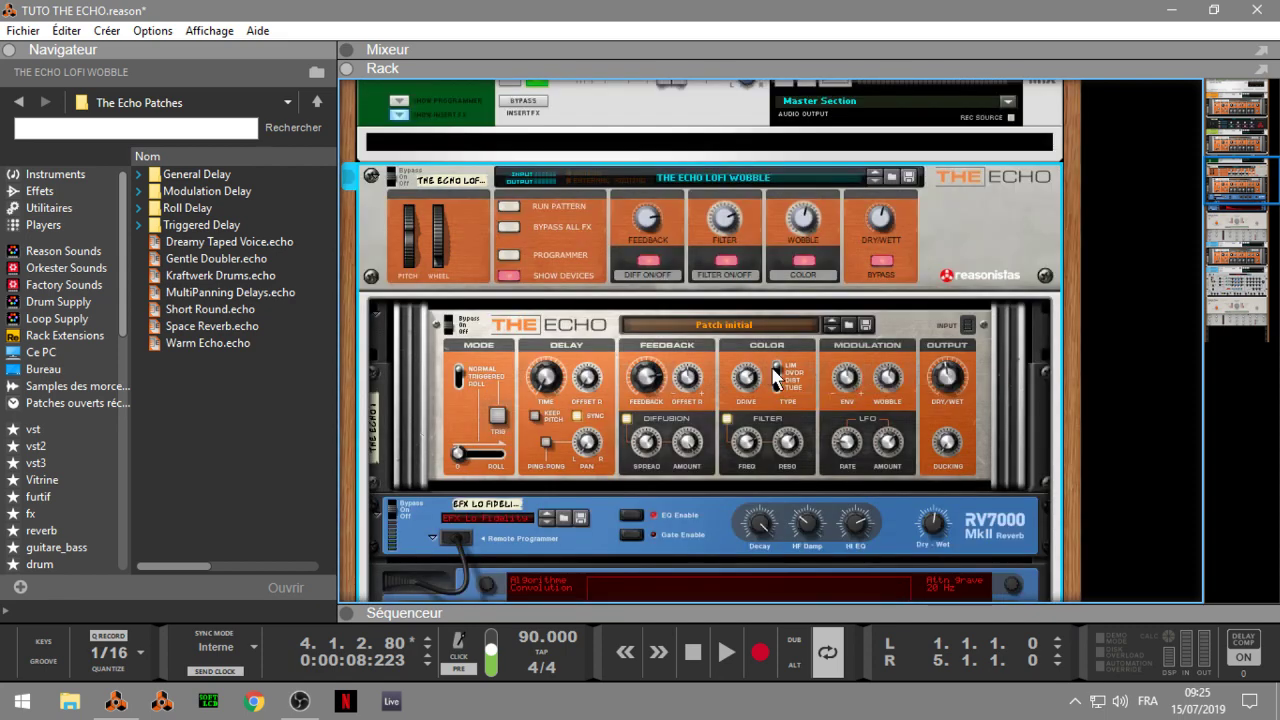
pyautogui.moveTo(1225, 190)
pyautogui.mouseDown()
pyautogui.moveTo(1232, 227)
pyautogui.moveTo(1227, 189)
pyautogui.mouseUp()
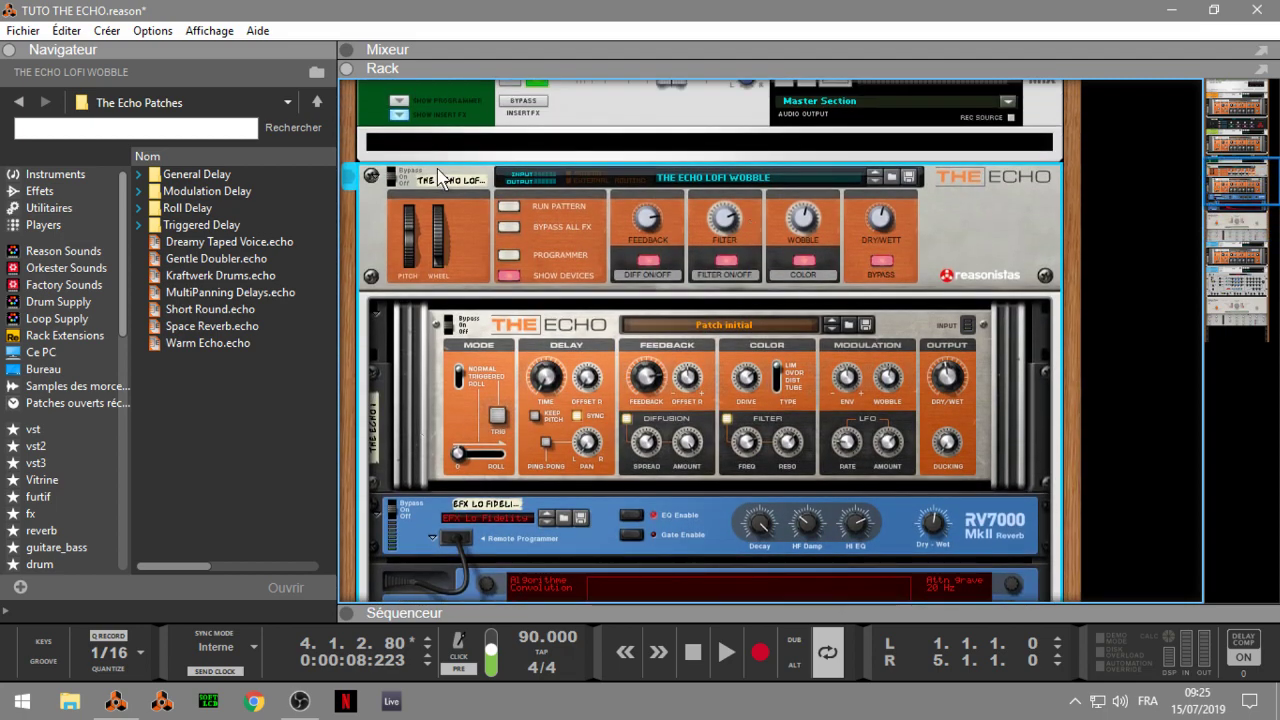
# Step: Take the RadPiano 1 channel out of solo and solo the RadPiano 2 channel containing The Echo
pyautogui.click(542, 88)
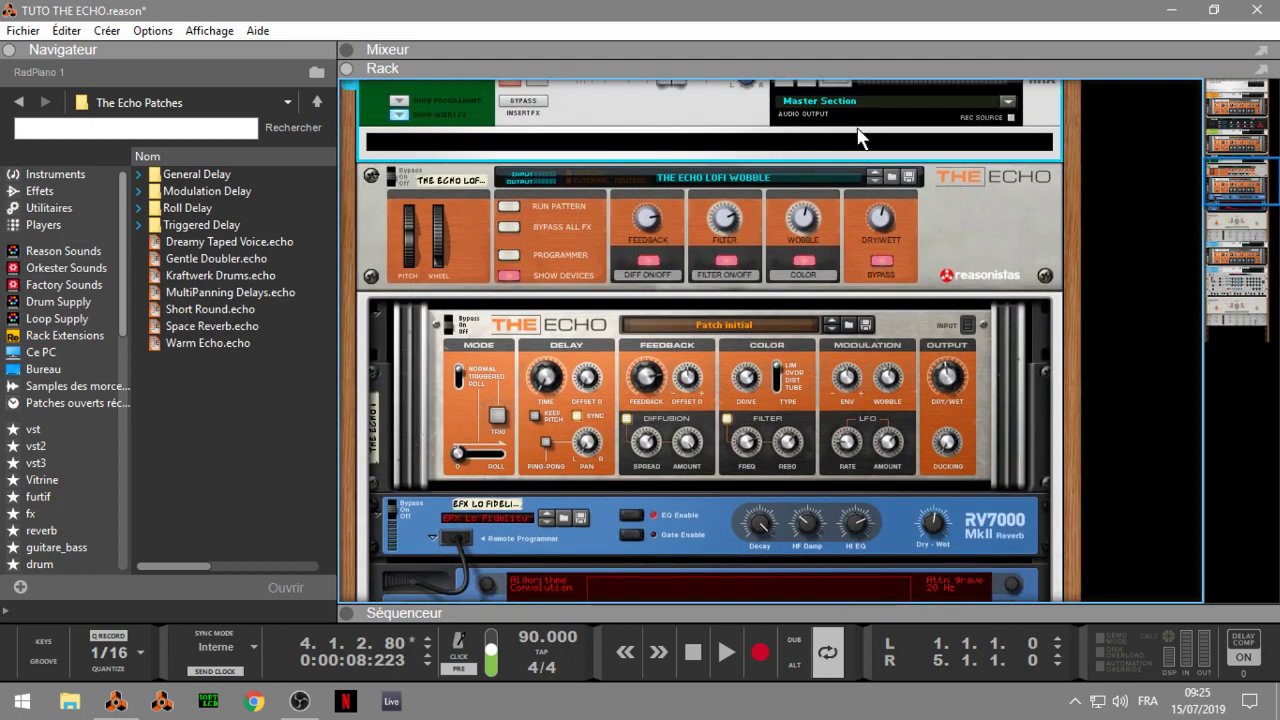
pyautogui.moveTo(1208, 183); pyautogui.dragTo(1236, 258)
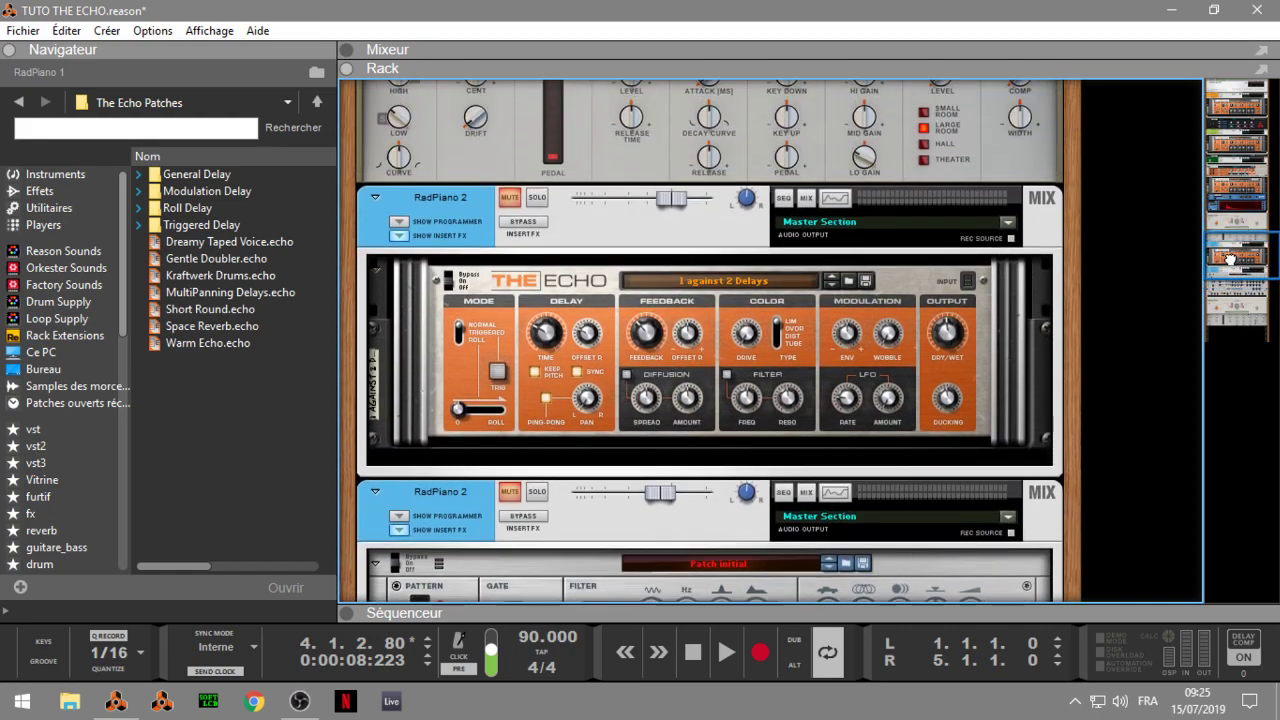
pyautogui.click(537, 197)
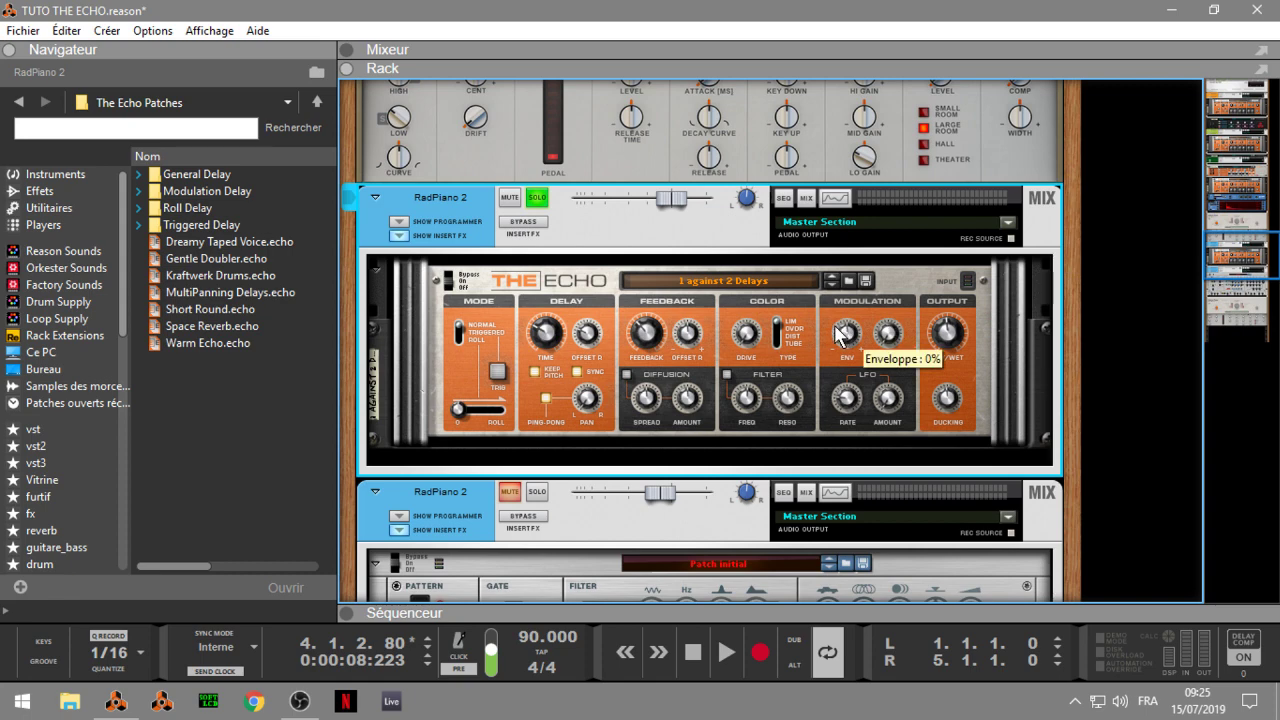
# Step: Examine the rear cabling from The Echo's breakout outputs to the second RadPiano 2 channel and its Alligator, and return to the front
pyautogui.press('Tab')
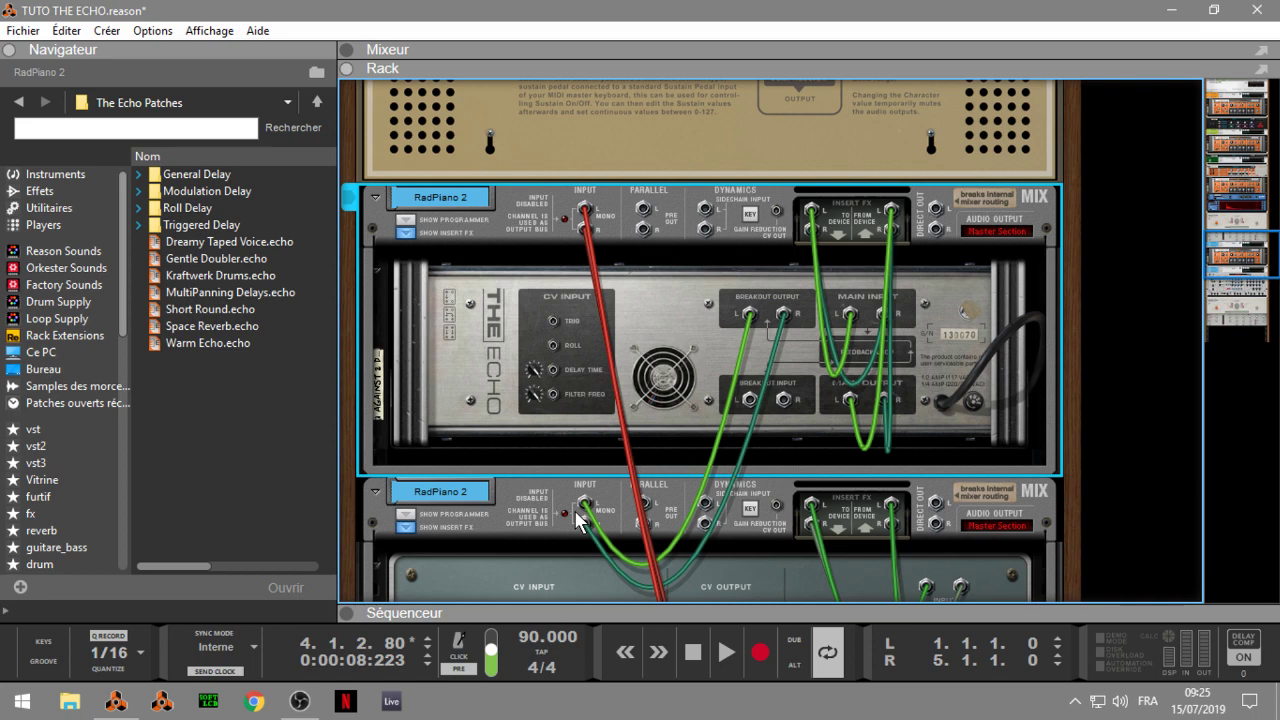
pyautogui.moveTo(1217, 237); pyautogui.dragTo(1224, 266)
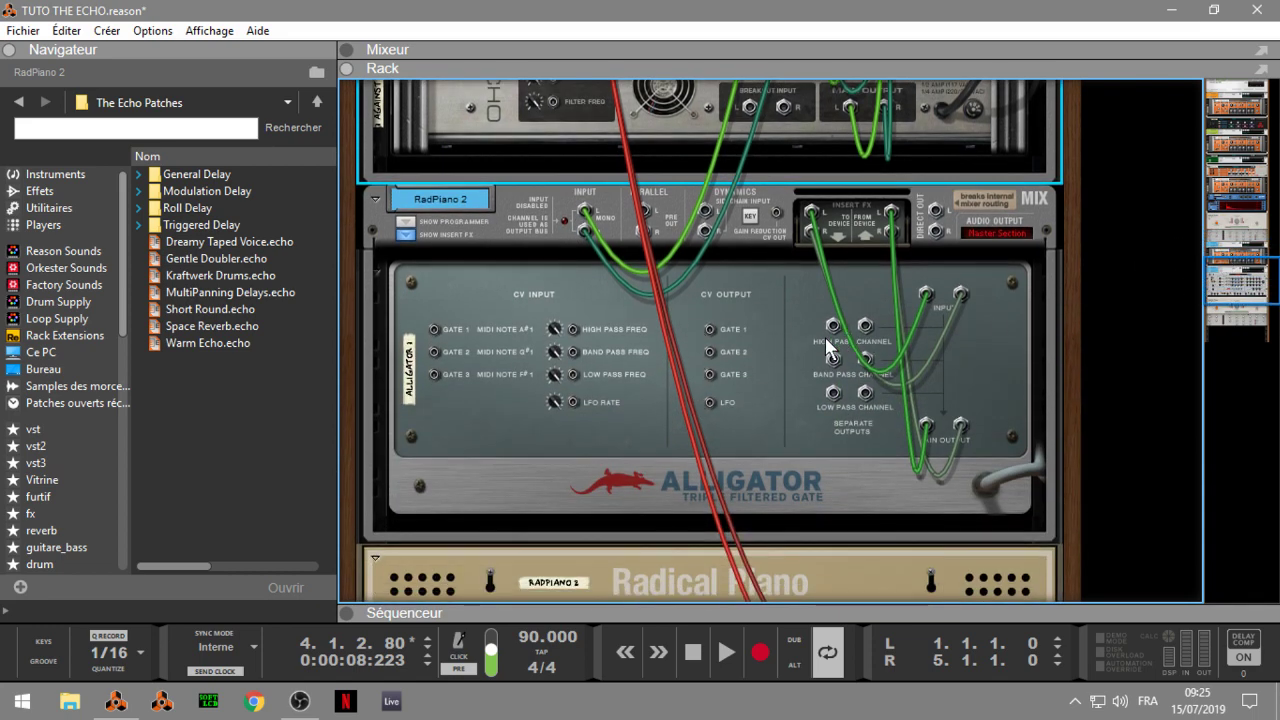
pyautogui.press('Tab')
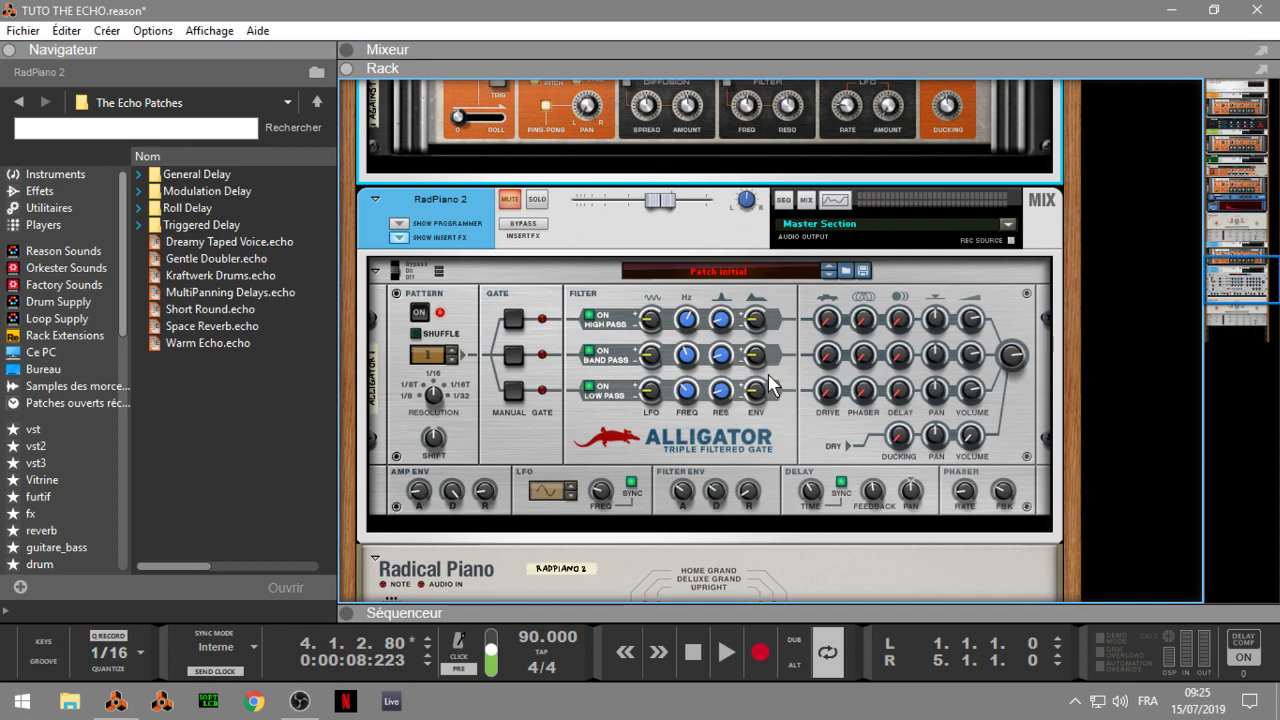
# Step: Solo the RadPiano 2 channel containing the Alligator and play the loop through both RadPiano 2 channels
pyautogui.moveTo(1254, 273)
pyautogui.mouseDown()
pyautogui.moveTo(1230, 225)
pyautogui.moveTo(1231, 278)
pyautogui.mouseUp()
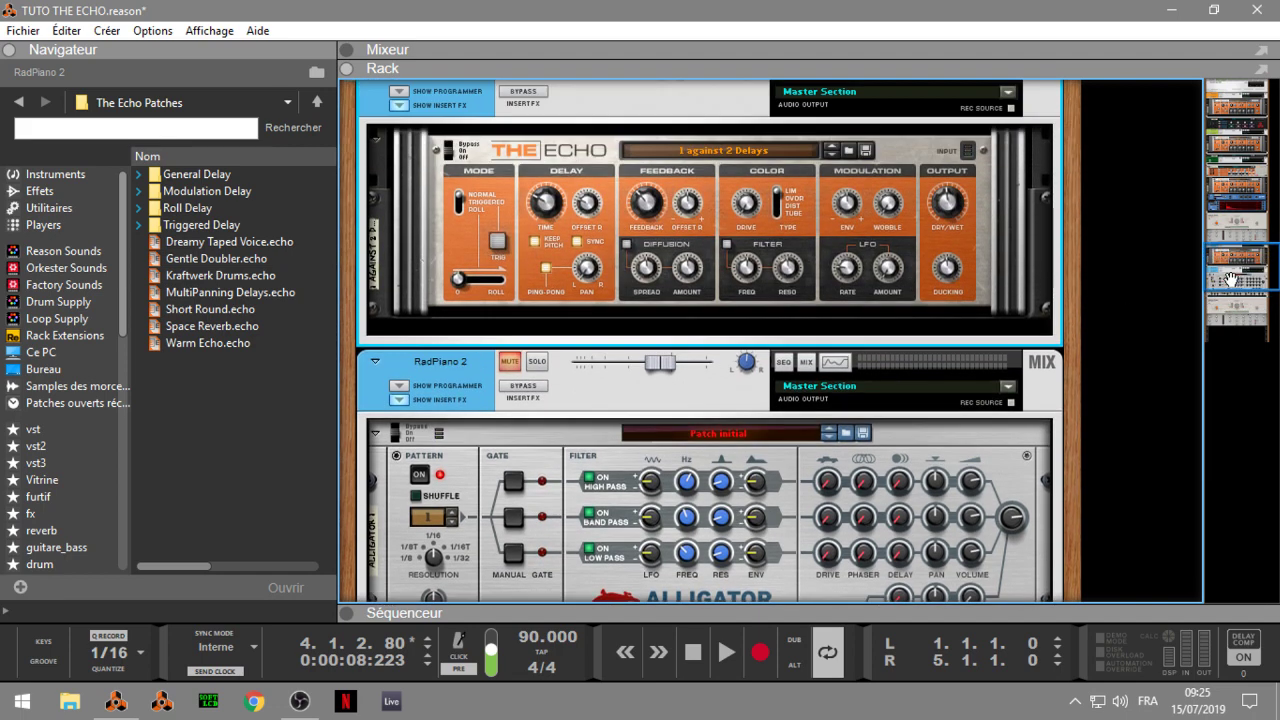
pyautogui.click(540, 363)
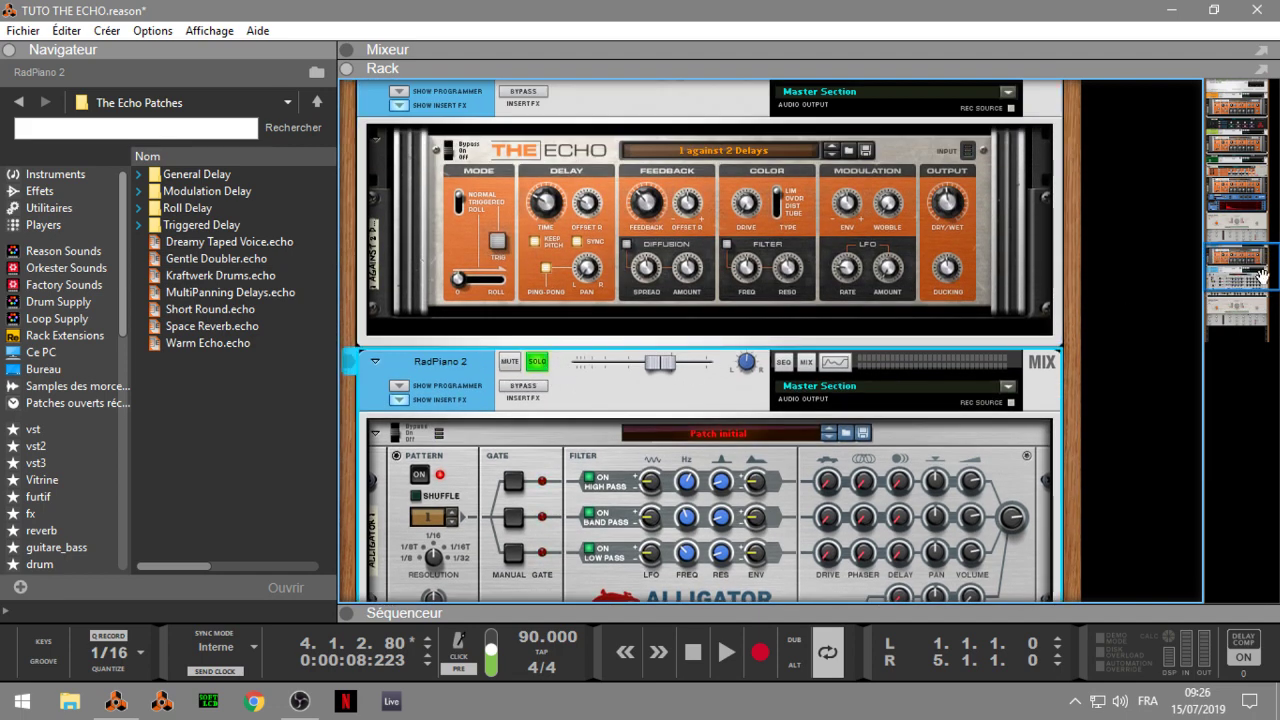
pyautogui.moveTo(1253, 275); pyautogui.dragTo(1252, 269)
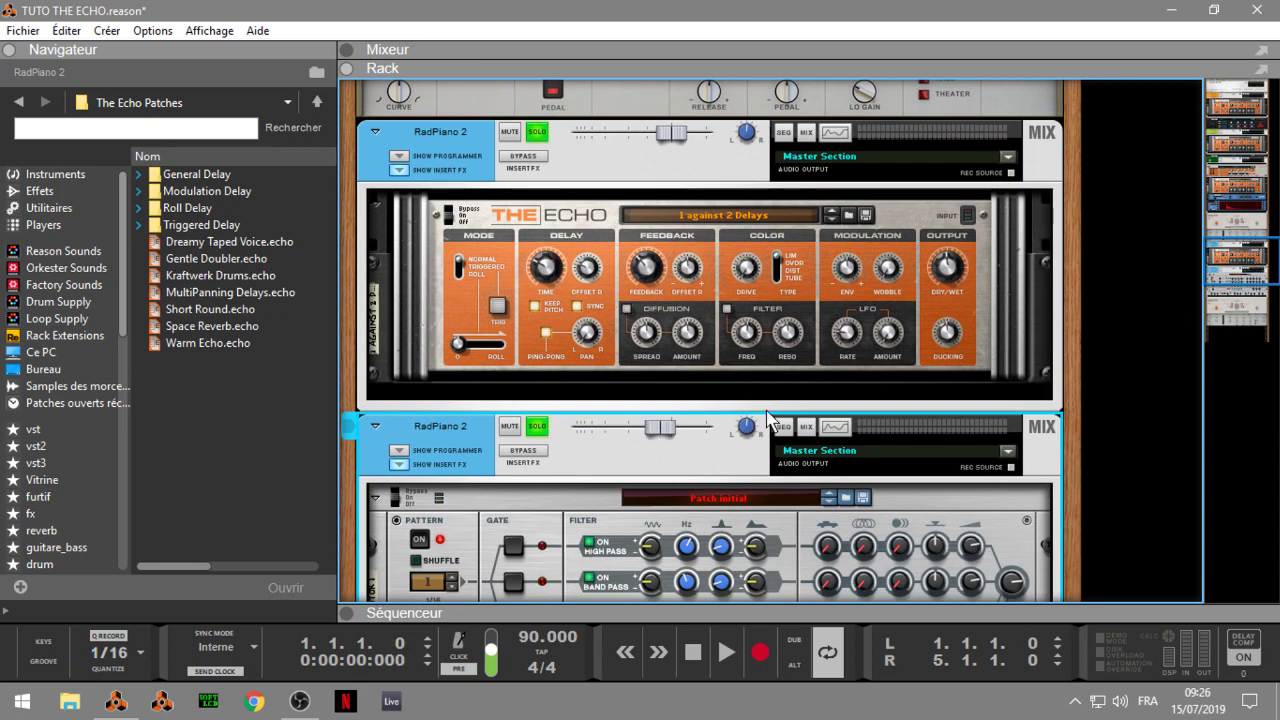
pyautogui.press('space')
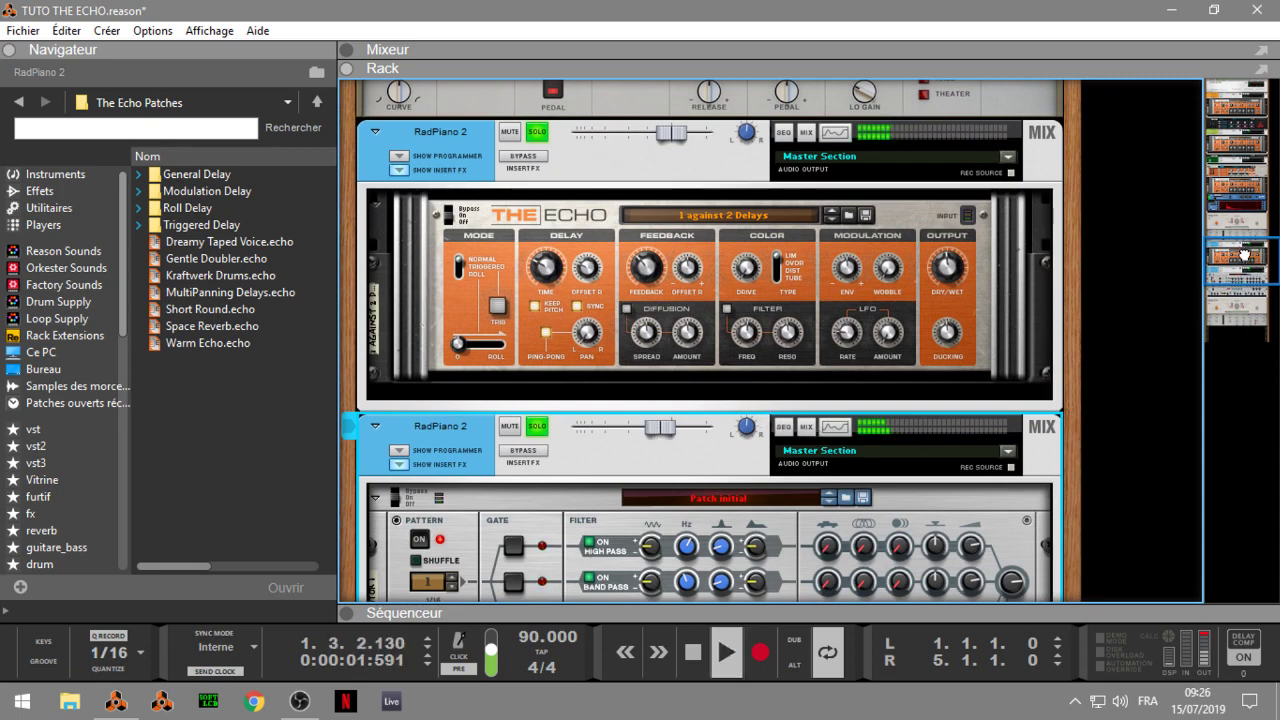
pyautogui.moveTo(1228, 251)
pyautogui.mouseDown()
pyautogui.moveTo(1235, 205)
pyautogui.moveTo(1263, 292)
pyautogui.moveTo(1219, 284)
pyautogui.moveTo(1228, 254)
pyautogui.mouseUp()
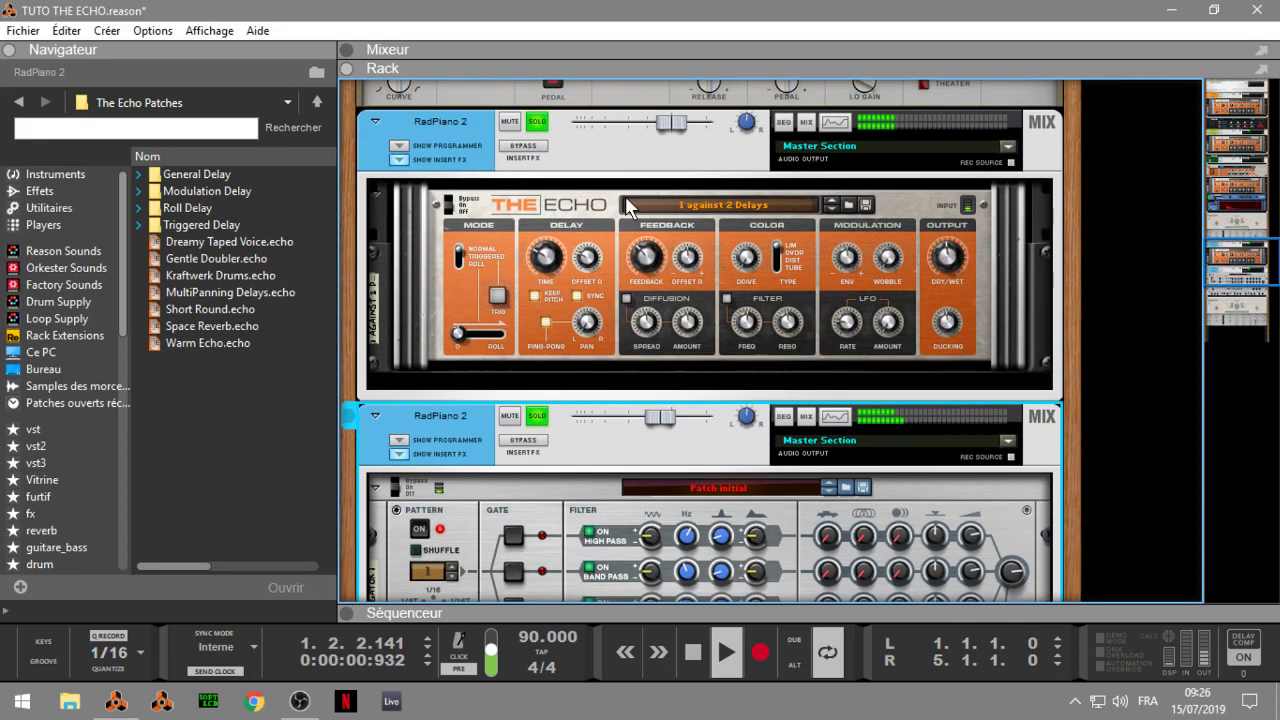
pyautogui.click(525, 150)
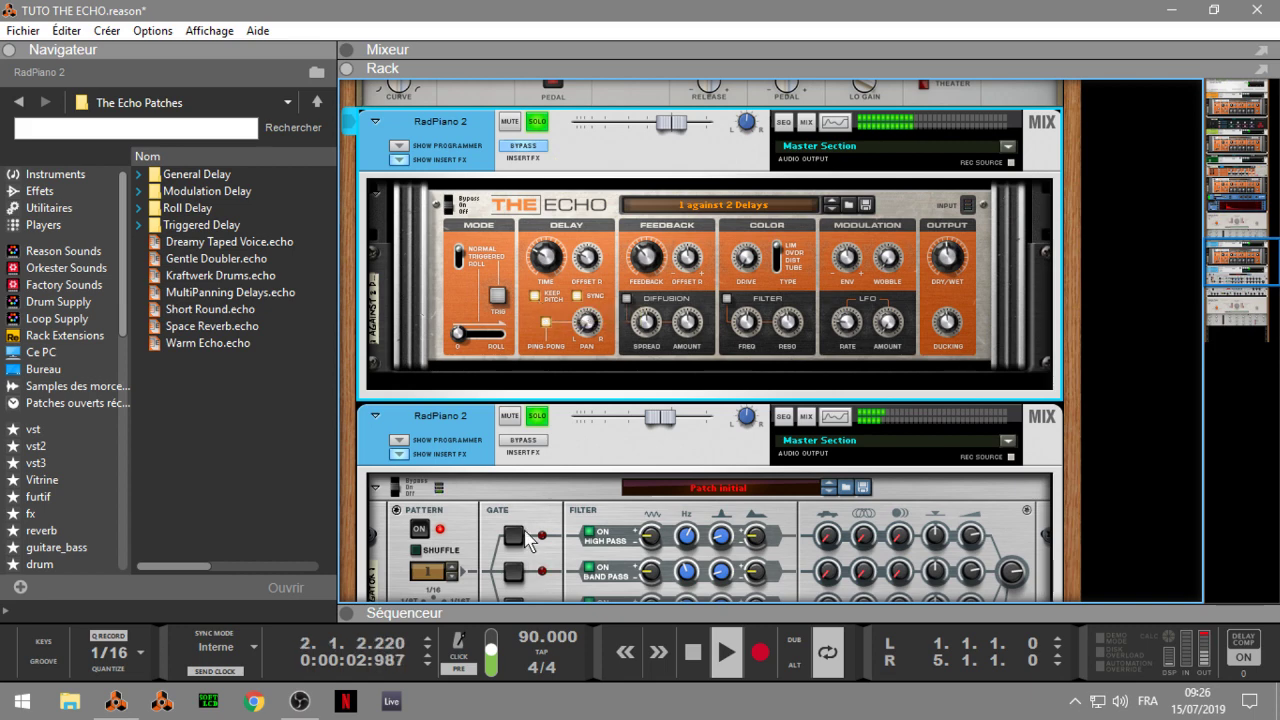
pyautogui.click(528, 448)
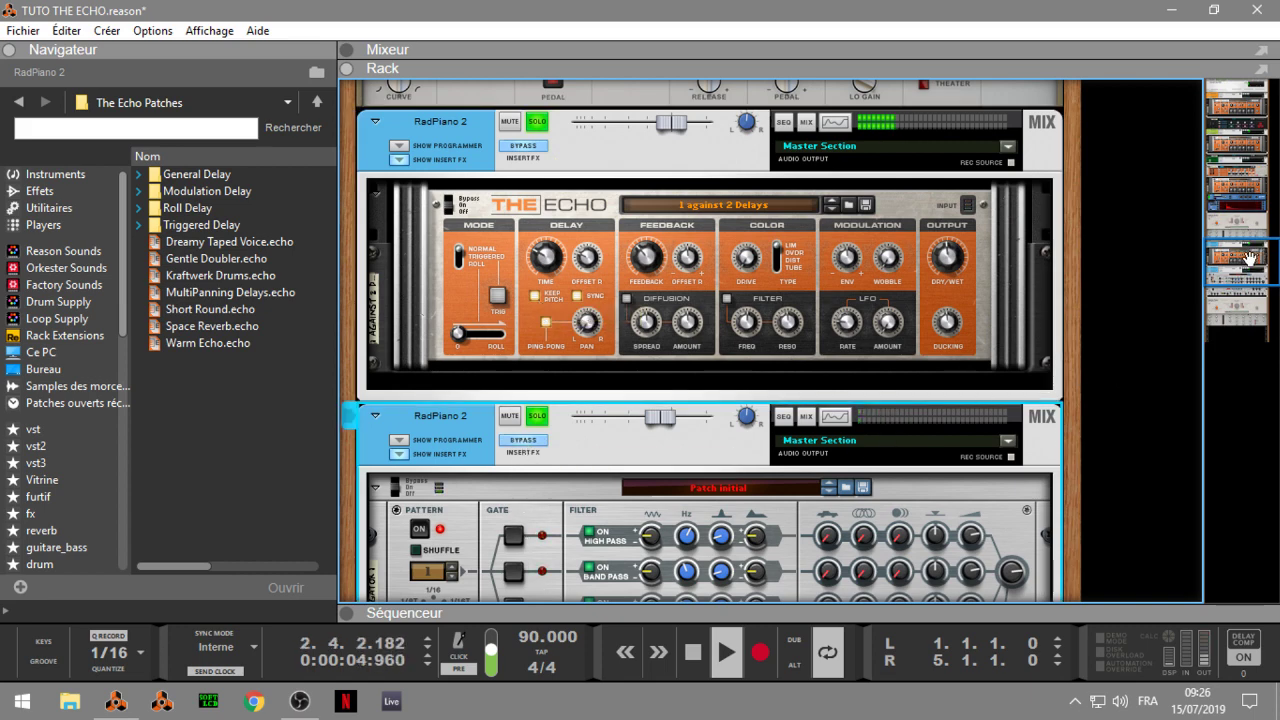
pyautogui.moveTo(1253, 262)
pyautogui.mouseDown()
pyautogui.moveTo(1264, 309)
pyautogui.moveTo(1238, 250)
pyautogui.mouseUp()
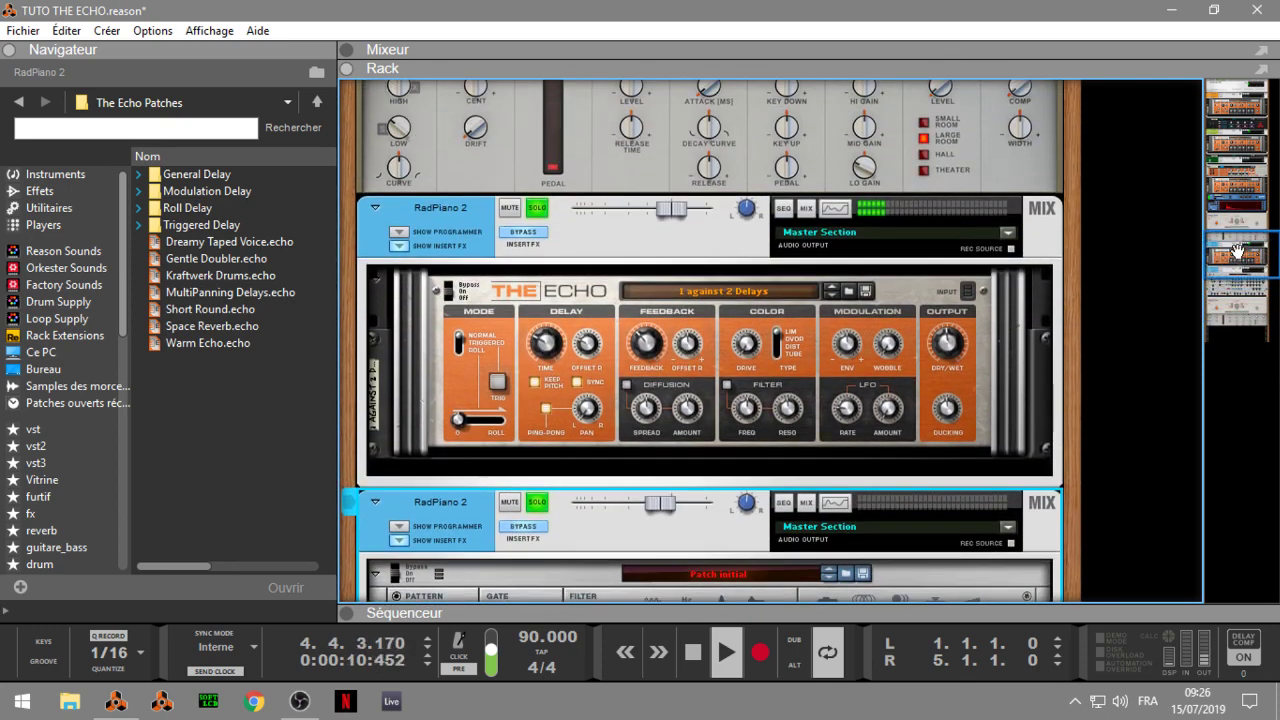
pyautogui.click(540, 248)
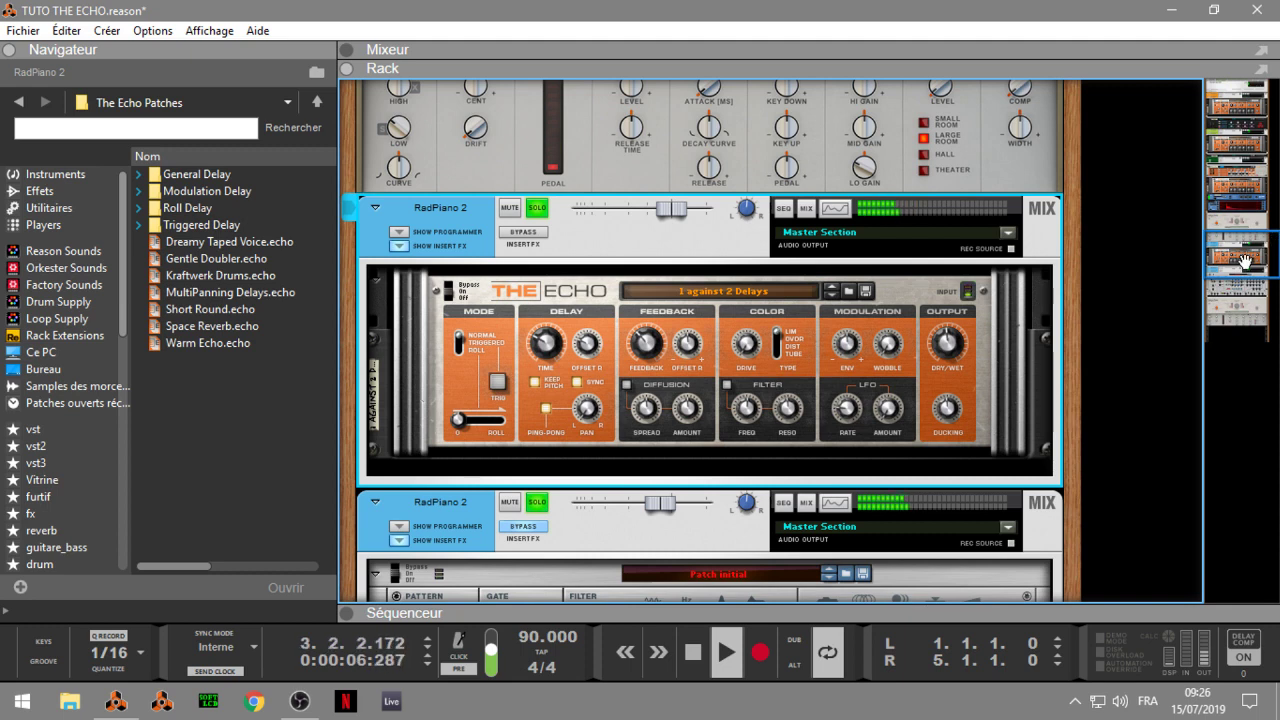
pyautogui.moveTo(1245, 262); pyautogui.dragTo(1247, 282)
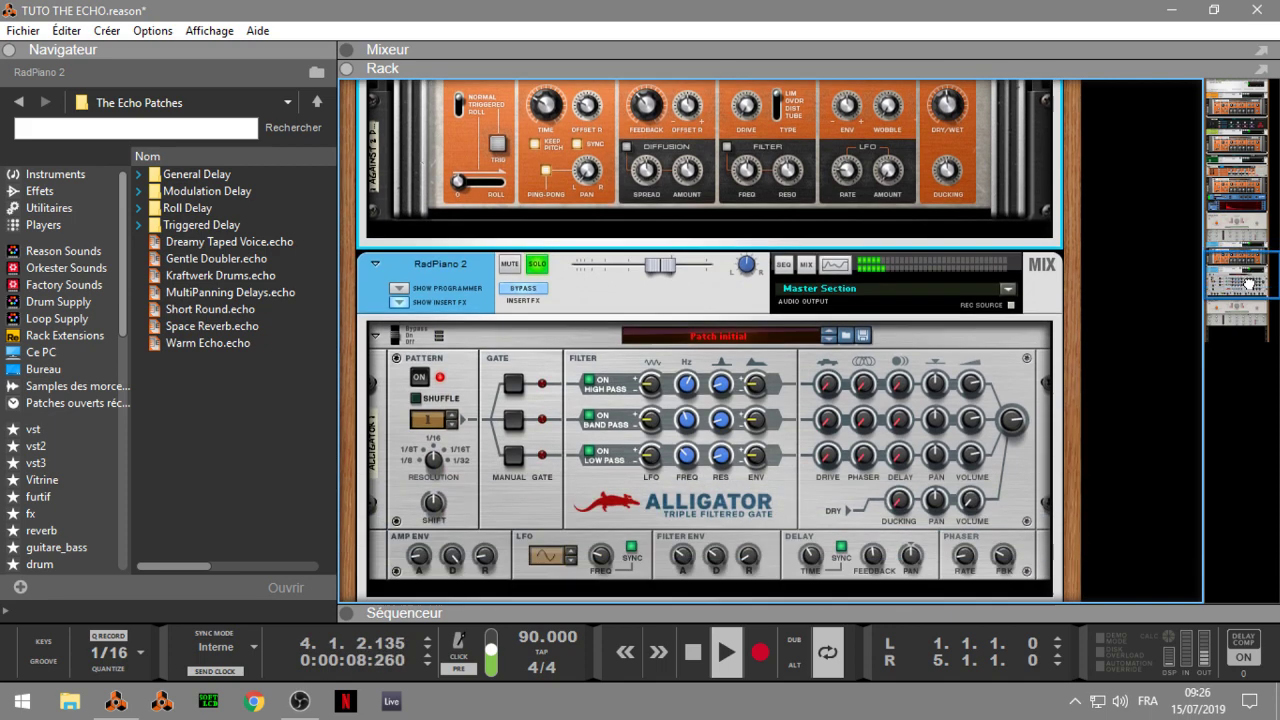
pyautogui.click(524, 300)
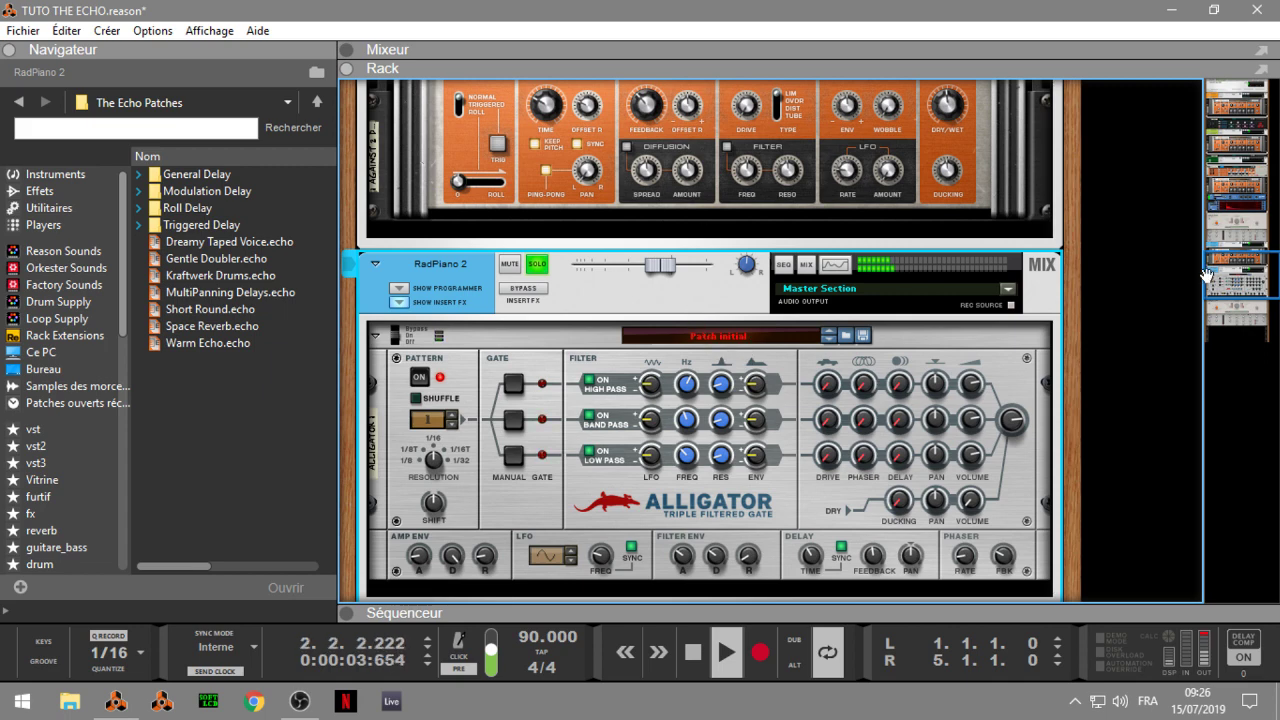
pyautogui.moveTo(1236, 280); pyautogui.dragTo(1236, 254)
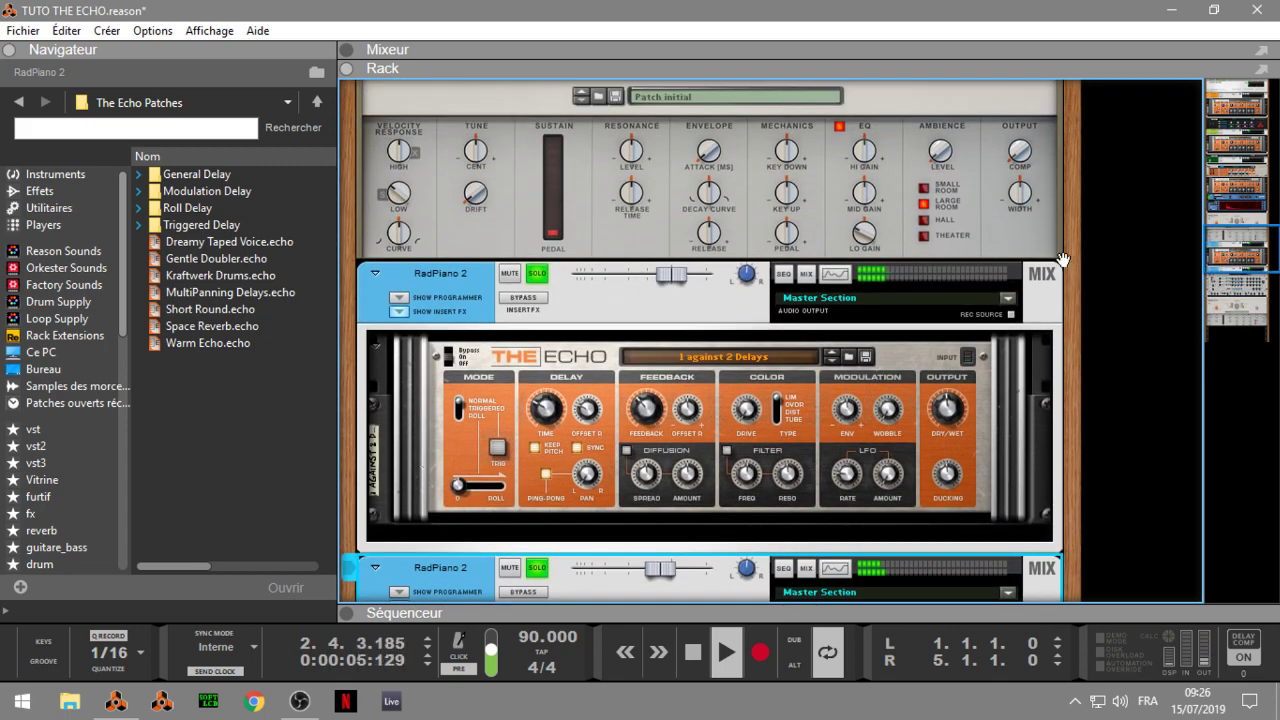
# Step: Take The Echo's RadPiano 2 channel out of solo to hear the Alligator channel alone, and solo it again
pyautogui.click(513, 276)
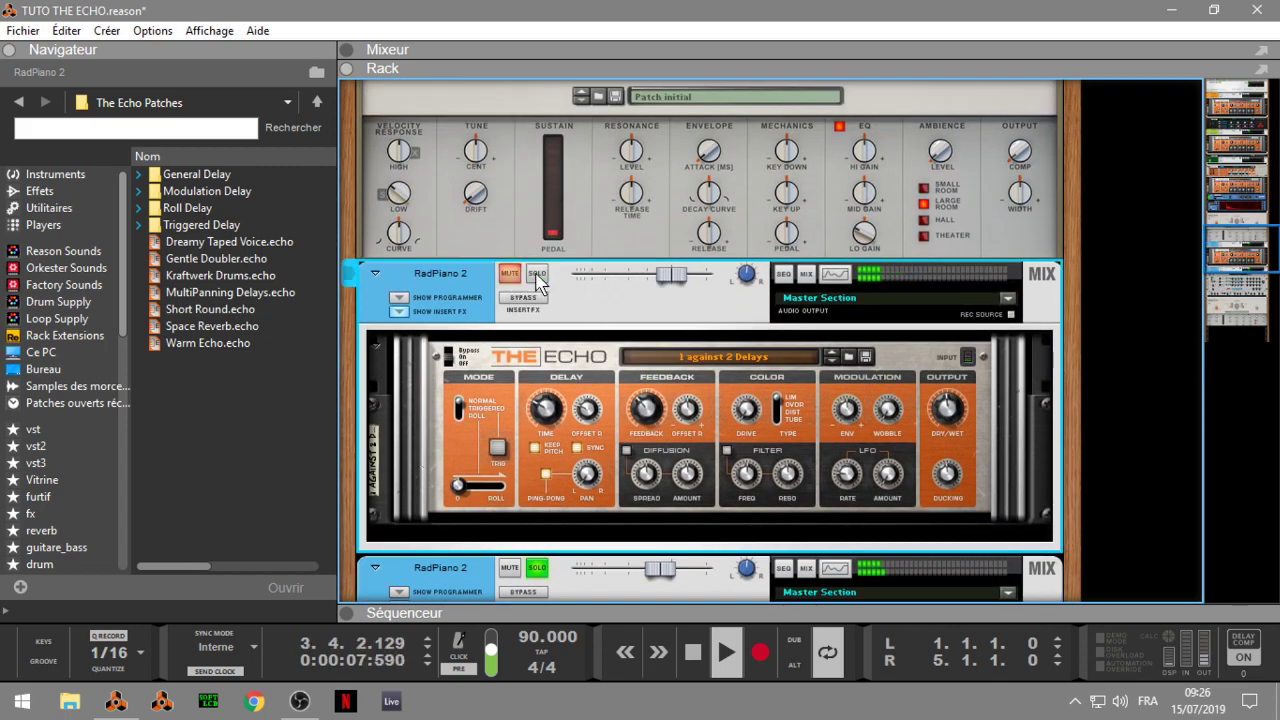
pyautogui.click(537, 274)
pyautogui.moveTo(1213, 235); pyautogui.dragTo(1231, 273)
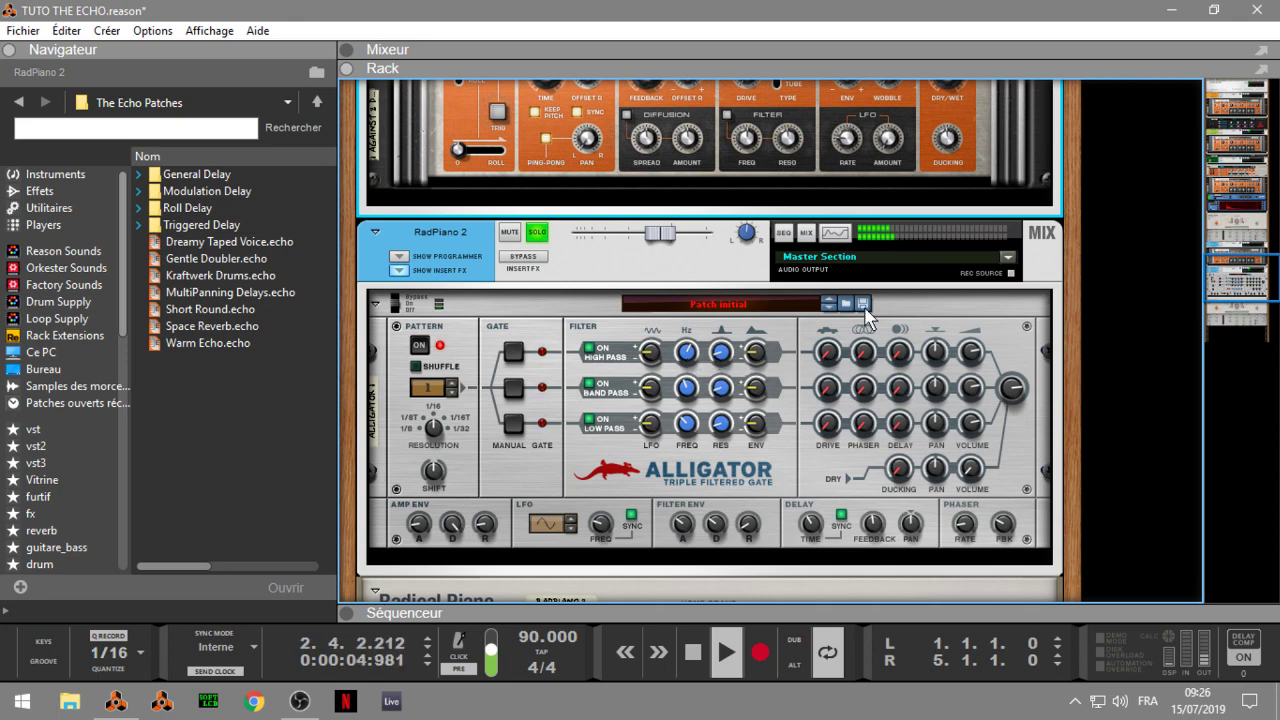
pyautogui.moveTo(1228, 268); pyautogui.dragTo(1217, 242)
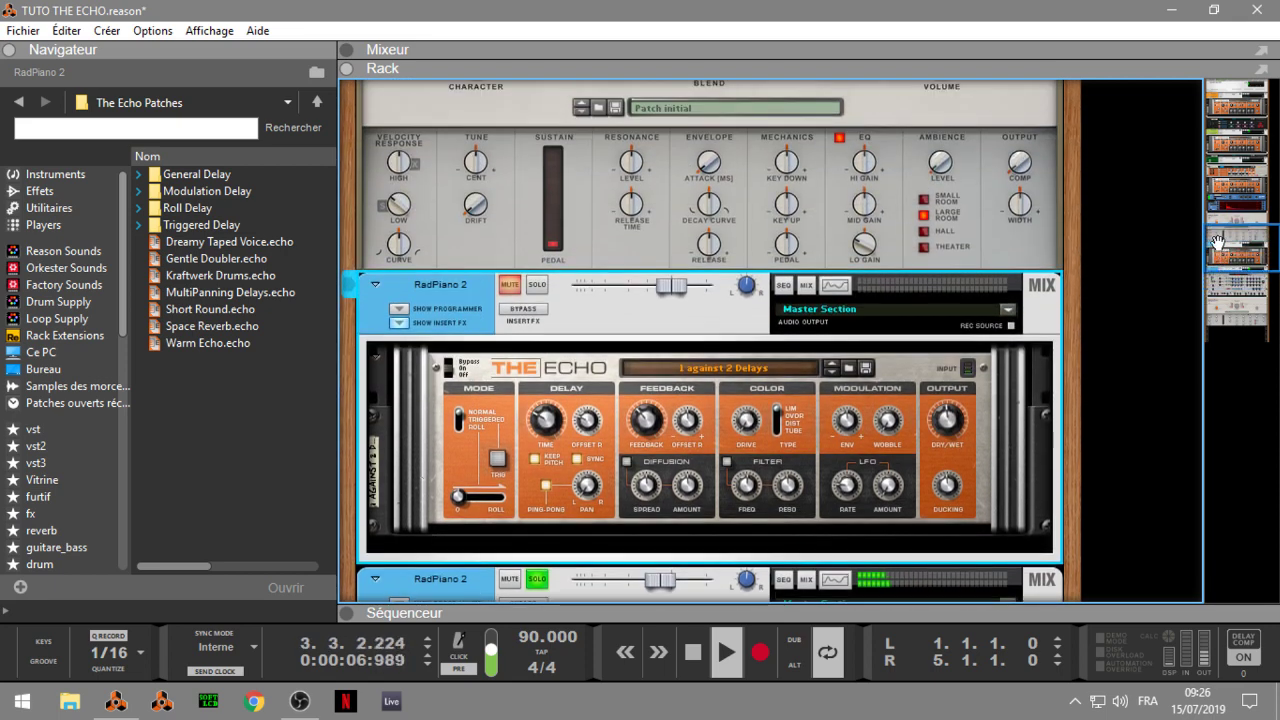
pyautogui.click(537, 285)
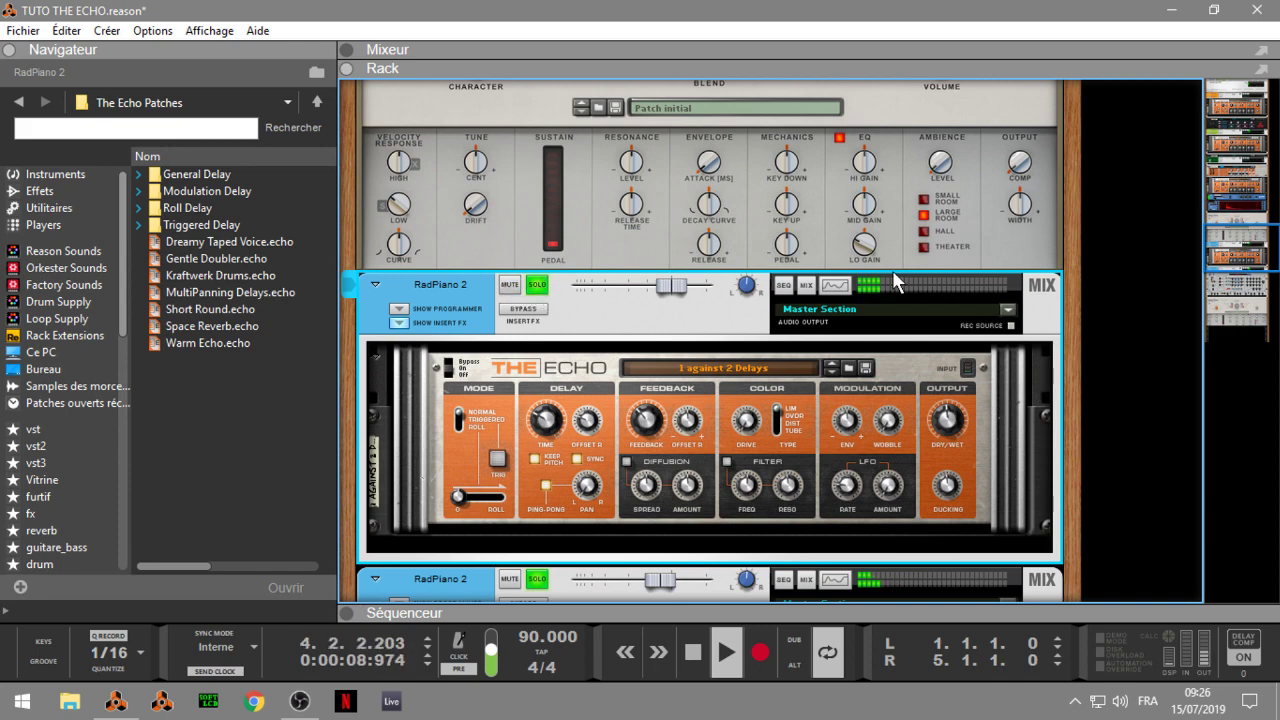
# Step: Examine the rear cabling from The Echo's breakout outputs to the Alligator's RadPiano 2 channel, and return to the rack's front
pyautogui.moveTo(1257, 252); pyautogui.dragTo(1267, 317)
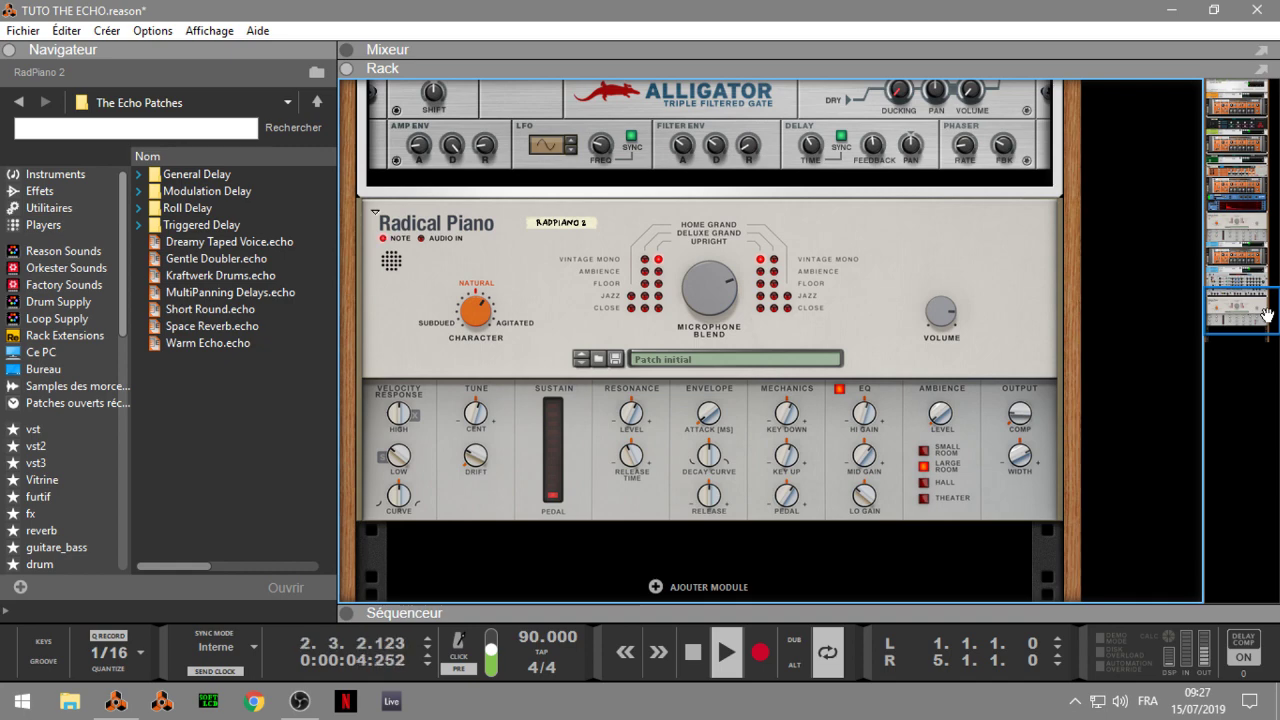
pyautogui.press('Tab')
pyautogui.moveTo(1265, 315); pyautogui.dragTo(1262, 268)
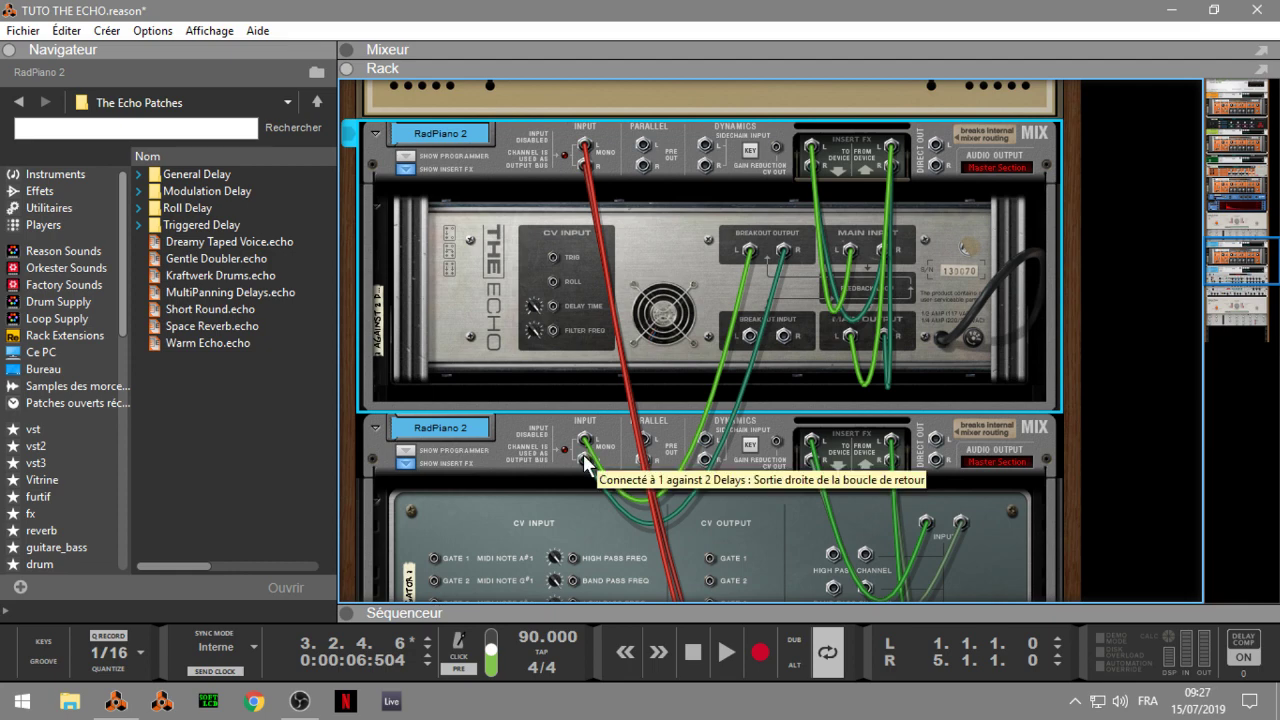
pyautogui.moveTo(1256, 275); pyautogui.dragTo(1260, 280)
pyautogui.scroll(-2, 886, 408)
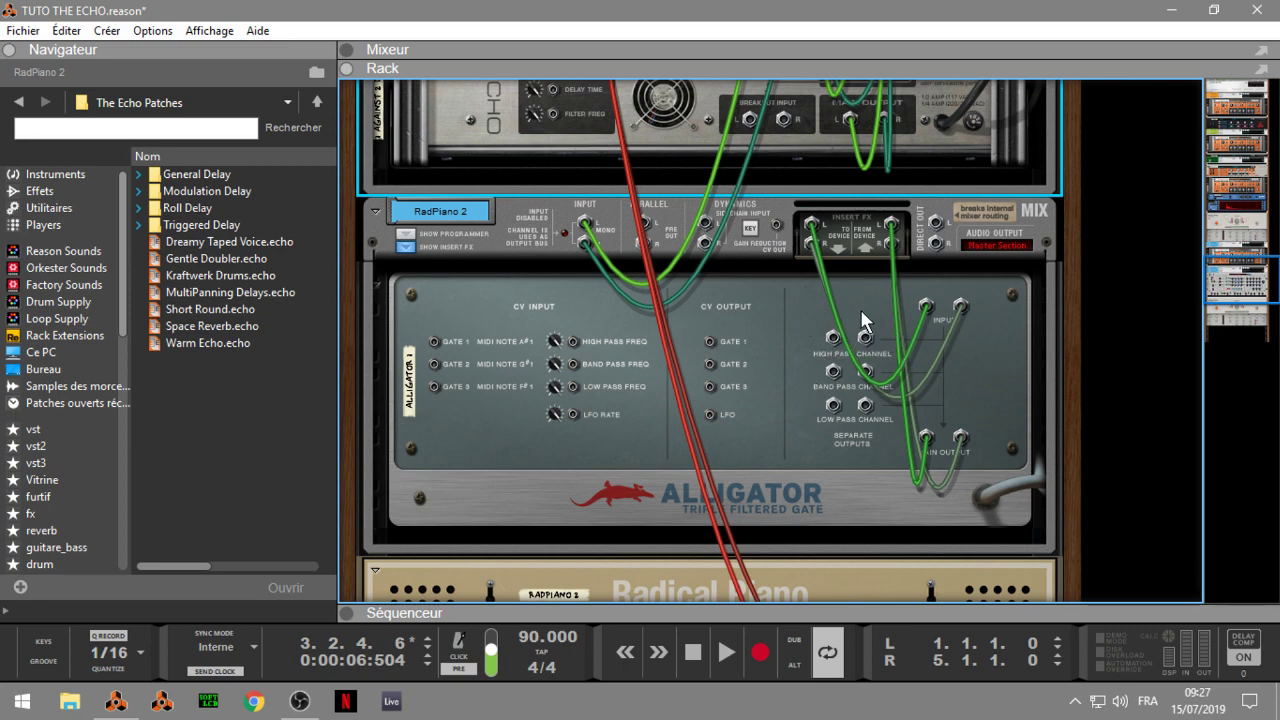
pyautogui.press('Tab')
# Step: Play the loop from the start and raise the level of the Alligator's RadPiano 2 channel to about -1.12 dB
pyautogui.press('Home')
pyautogui.press('space')
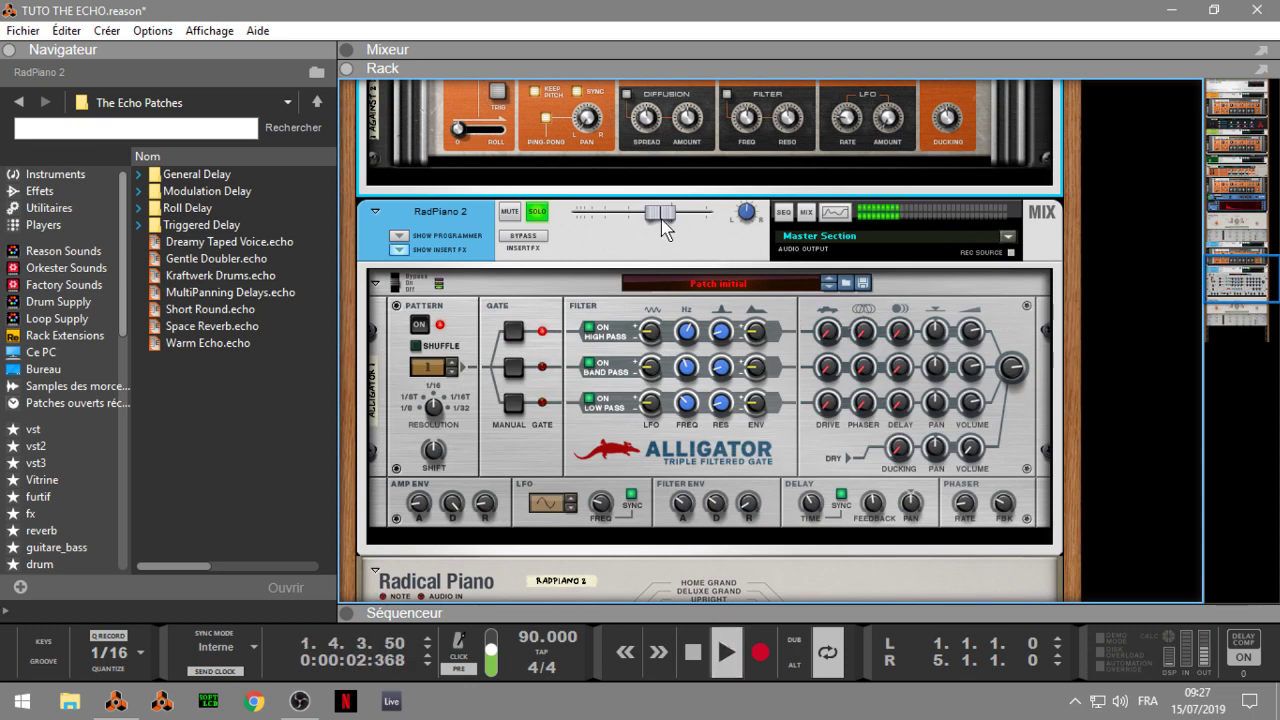
pyautogui.moveTo(664, 213)
pyautogui.mouseDown()
pyautogui.moveTo(531, 240)
pyautogui.moveTo(675, 235)
pyautogui.mouseUp()
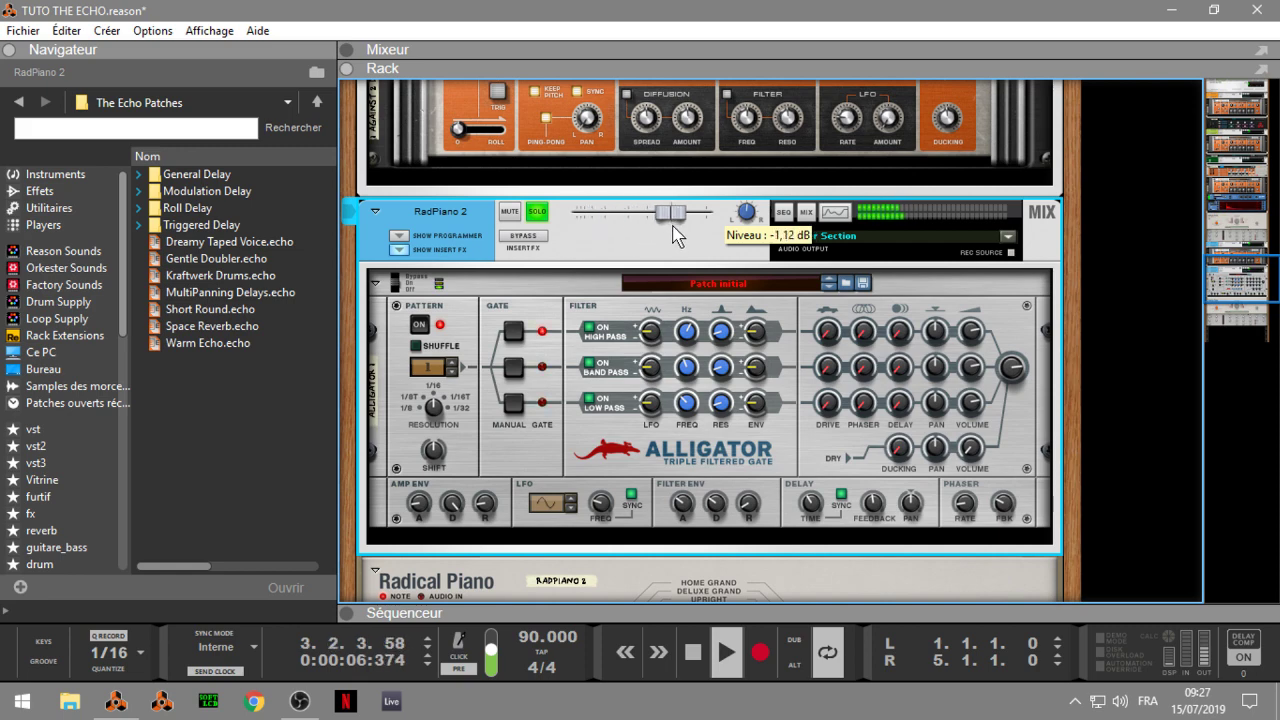
# Step: Compare the loop without and with The Echo's RadPiano 2 channel by switching its solo off and back on
pyautogui.moveTo(1236, 283); pyautogui.dragTo(1222, 250)
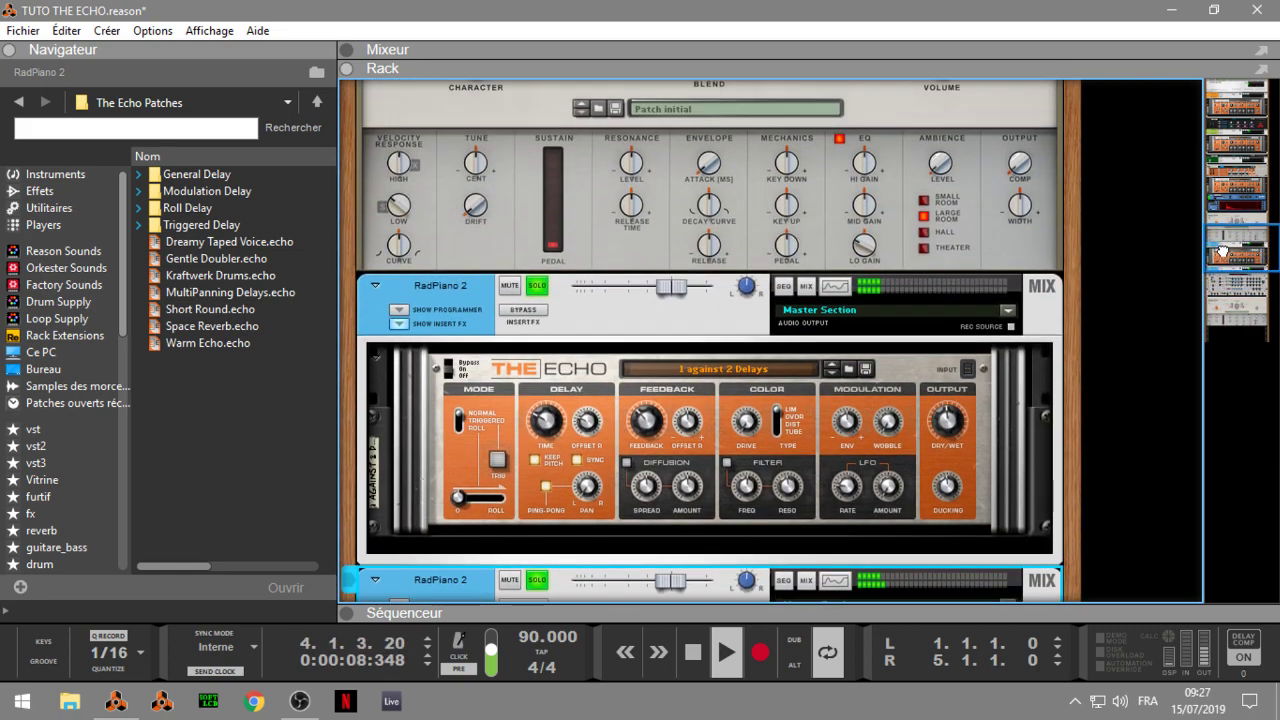
pyautogui.click(541, 287)
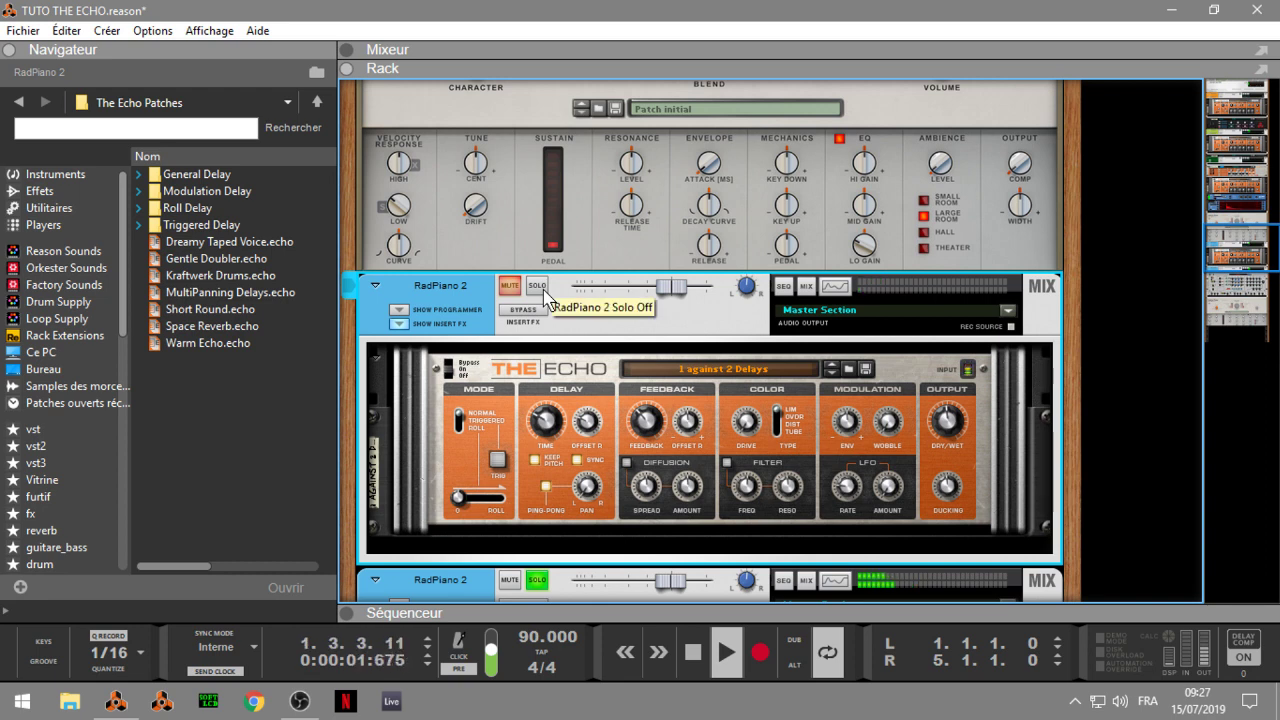
pyautogui.click(544, 289)
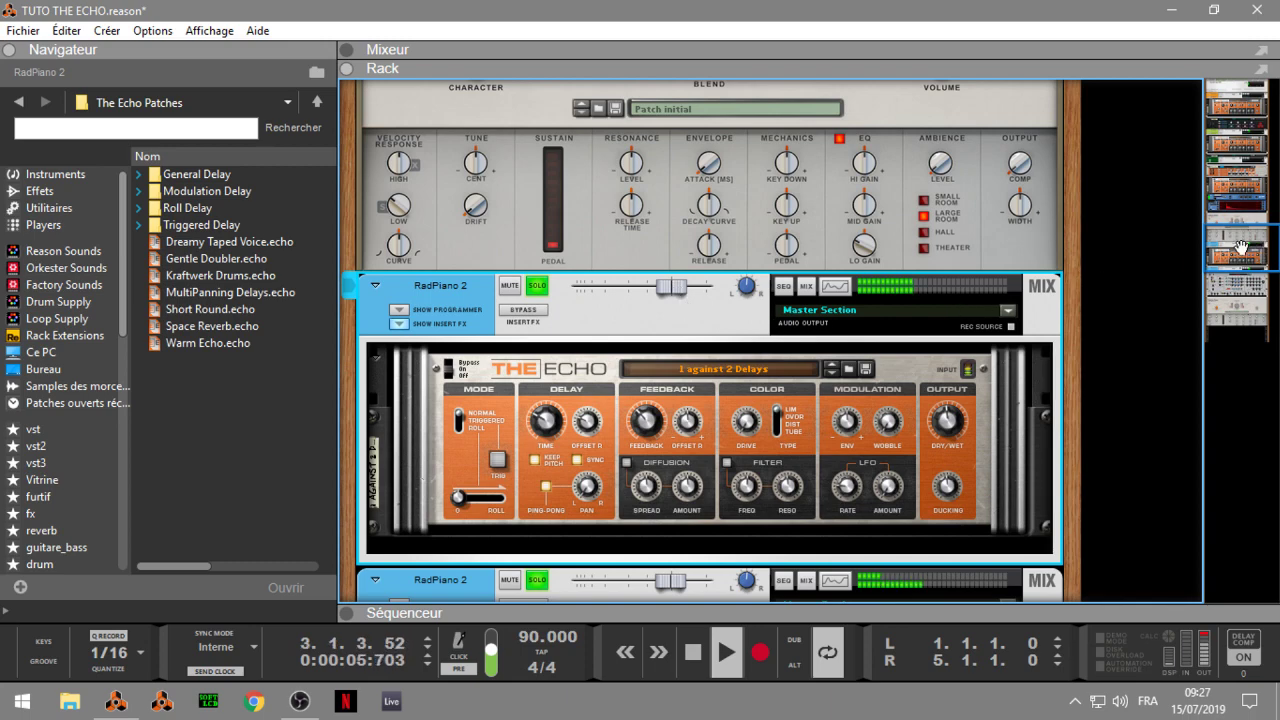
# Step: Play the loop and adjust The Echo's modulation with Wobble at 75%, LFO amount at 92% and a readjusted LFO rate
pyautogui.moveTo(1238, 250)
pyautogui.mouseDown()
pyautogui.moveTo(1256, 320)
pyautogui.moveTo(1240, 268)
pyautogui.mouseUp()
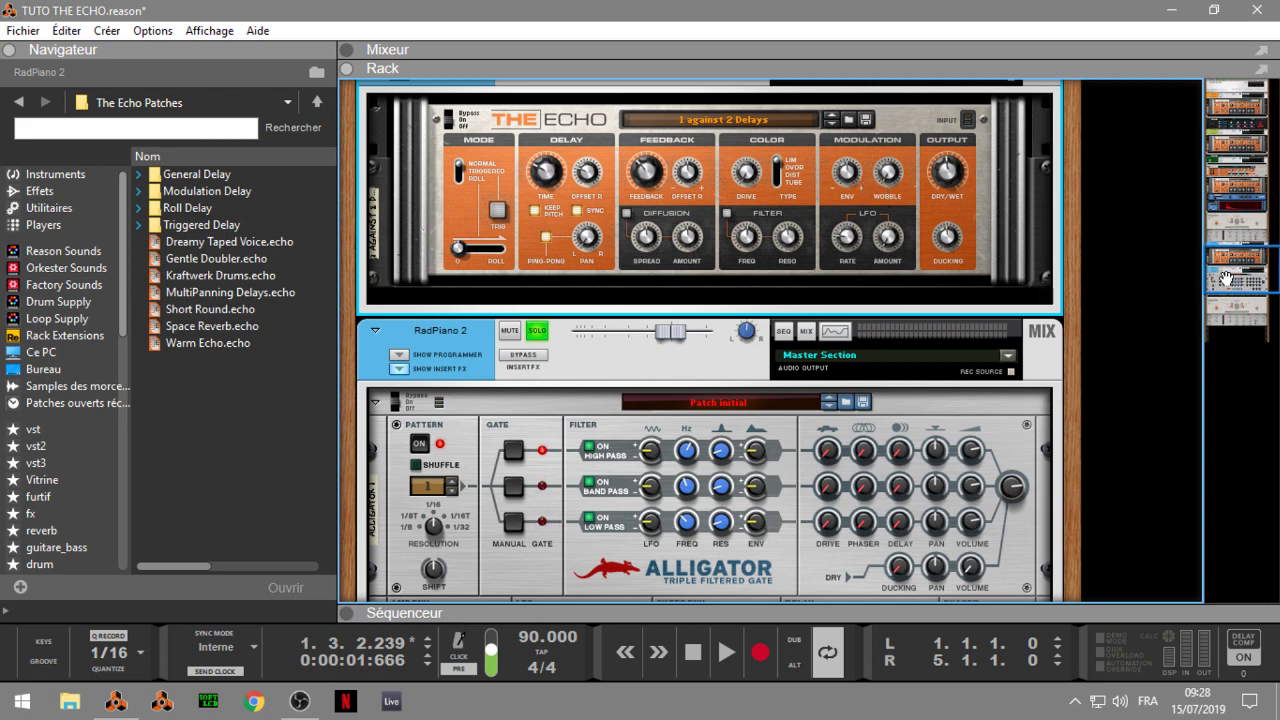
pyautogui.scroll(2, 1003, 290)
pyautogui.press('space')
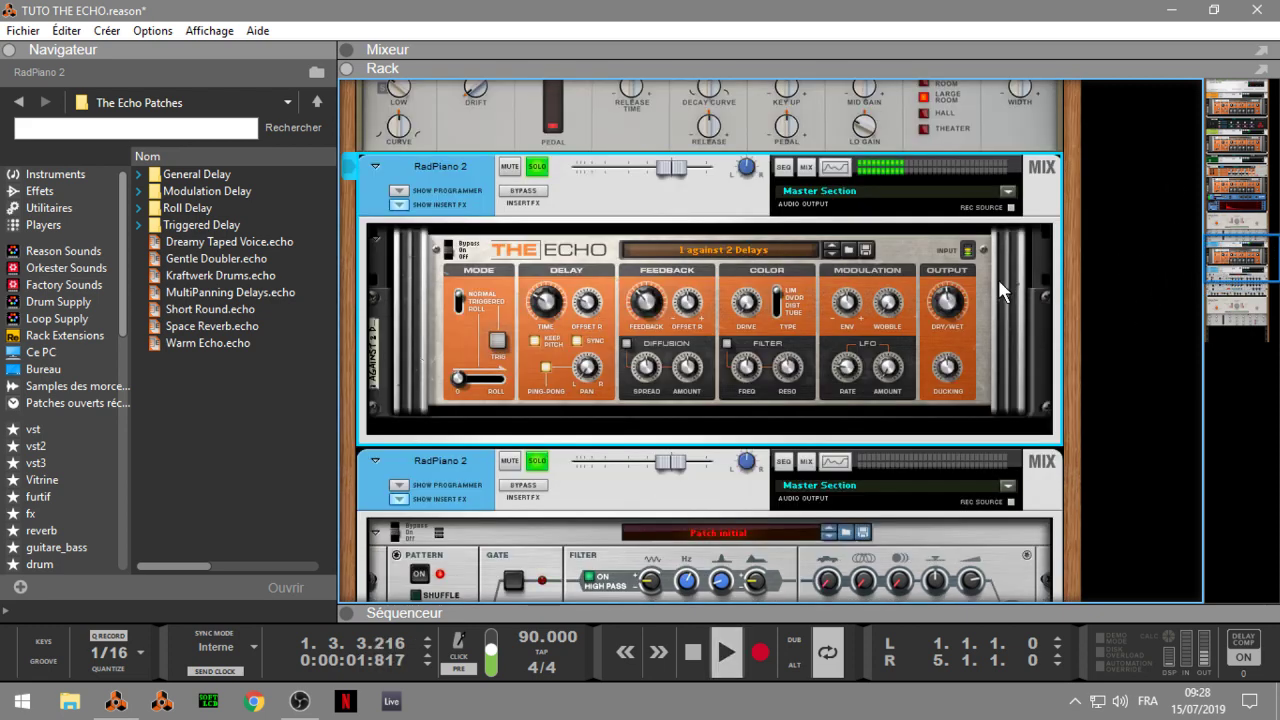
pyautogui.click(893, 383)
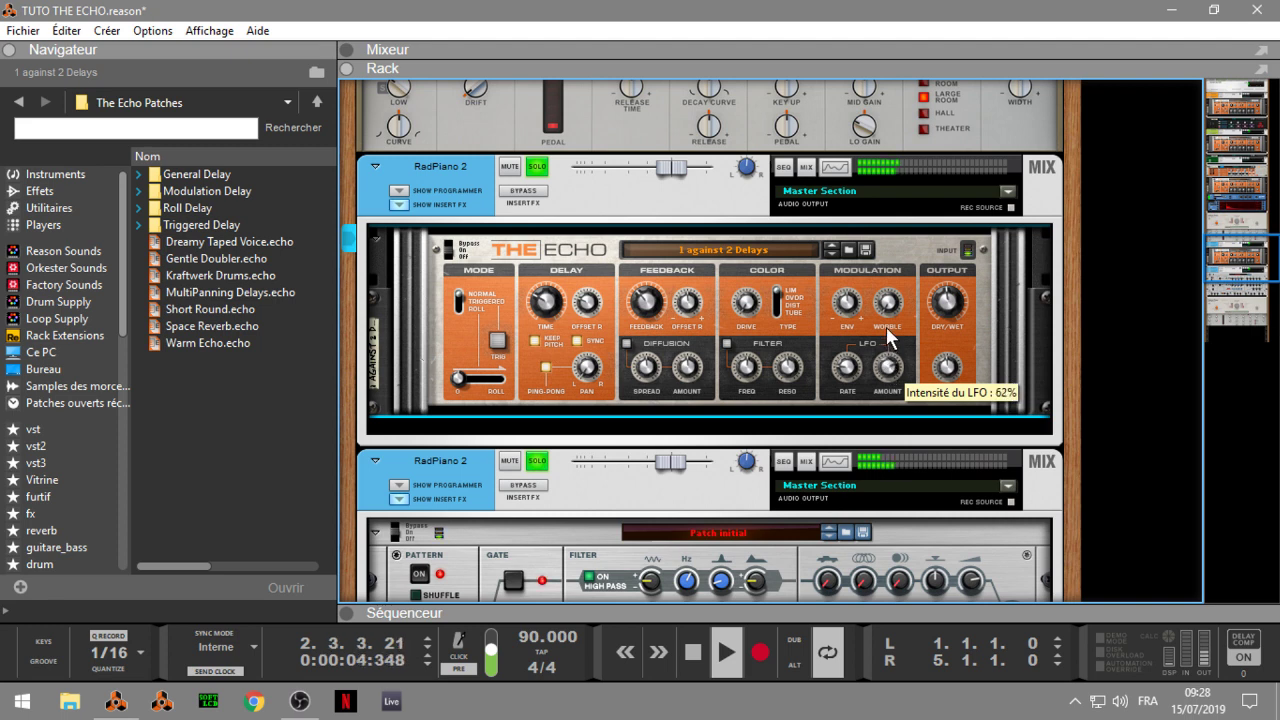
pyautogui.moveTo(889, 301)
pyautogui.moveTo(889, 301); pyautogui.dragTo(887, 258)
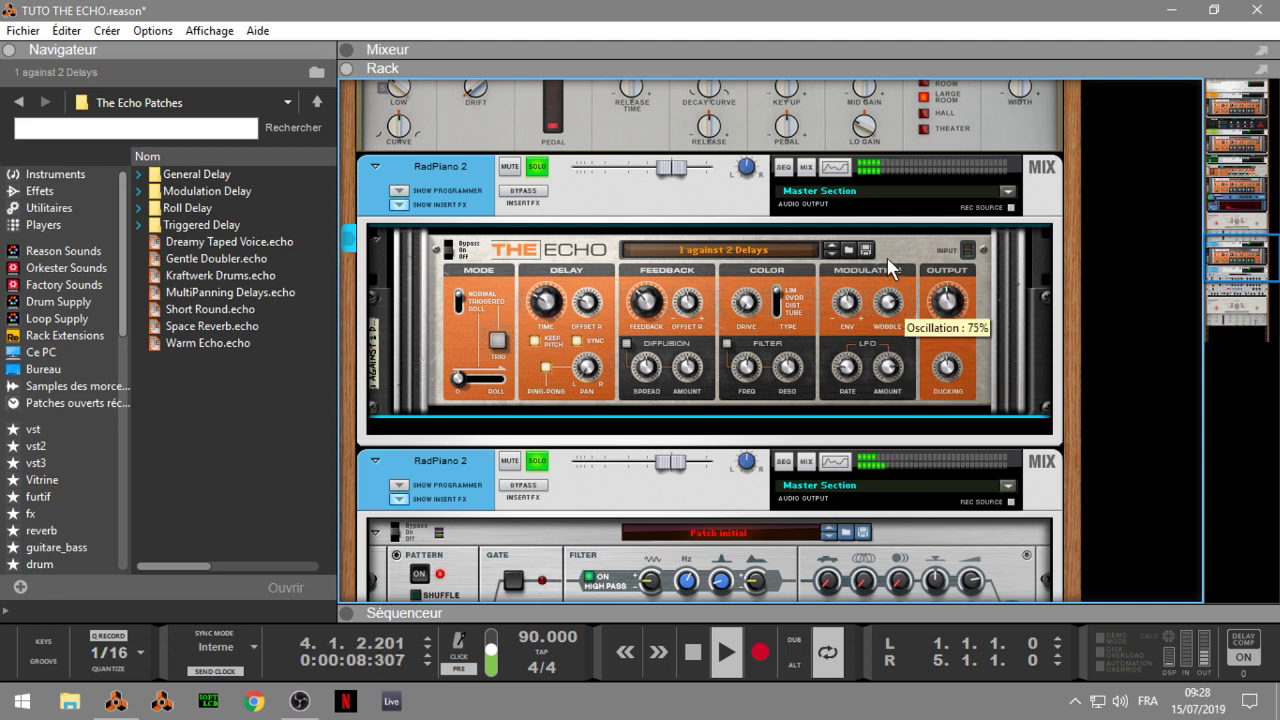
pyautogui.moveTo(886, 366)
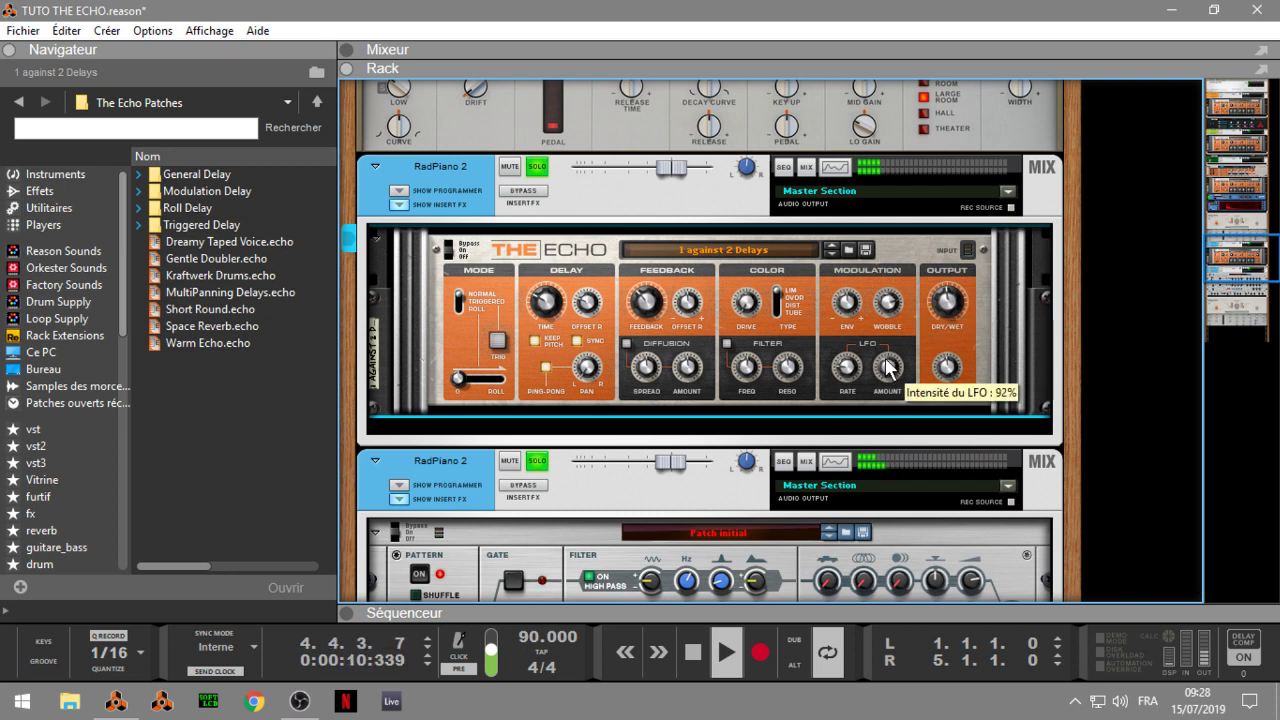
pyautogui.moveTo(850, 378); pyautogui.dragTo(852, 359)
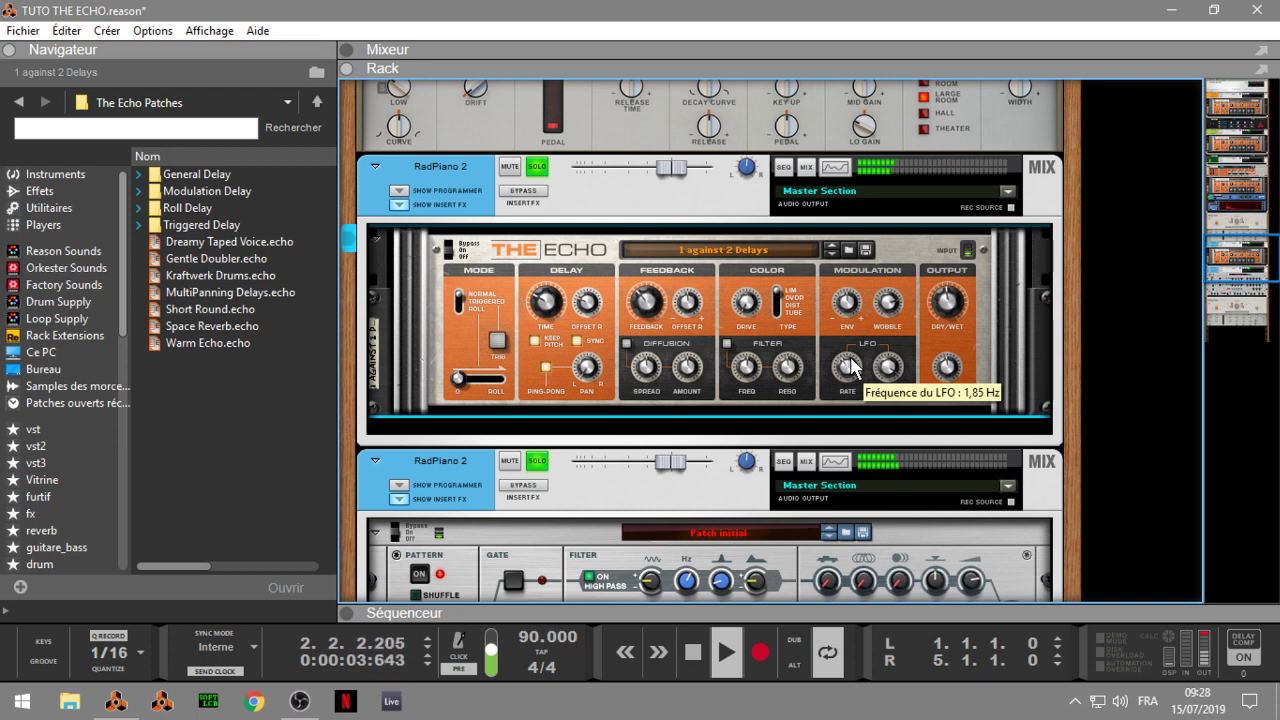
pyautogui.moveTo(850, 372); pyautogui.dragTo(848, 384)
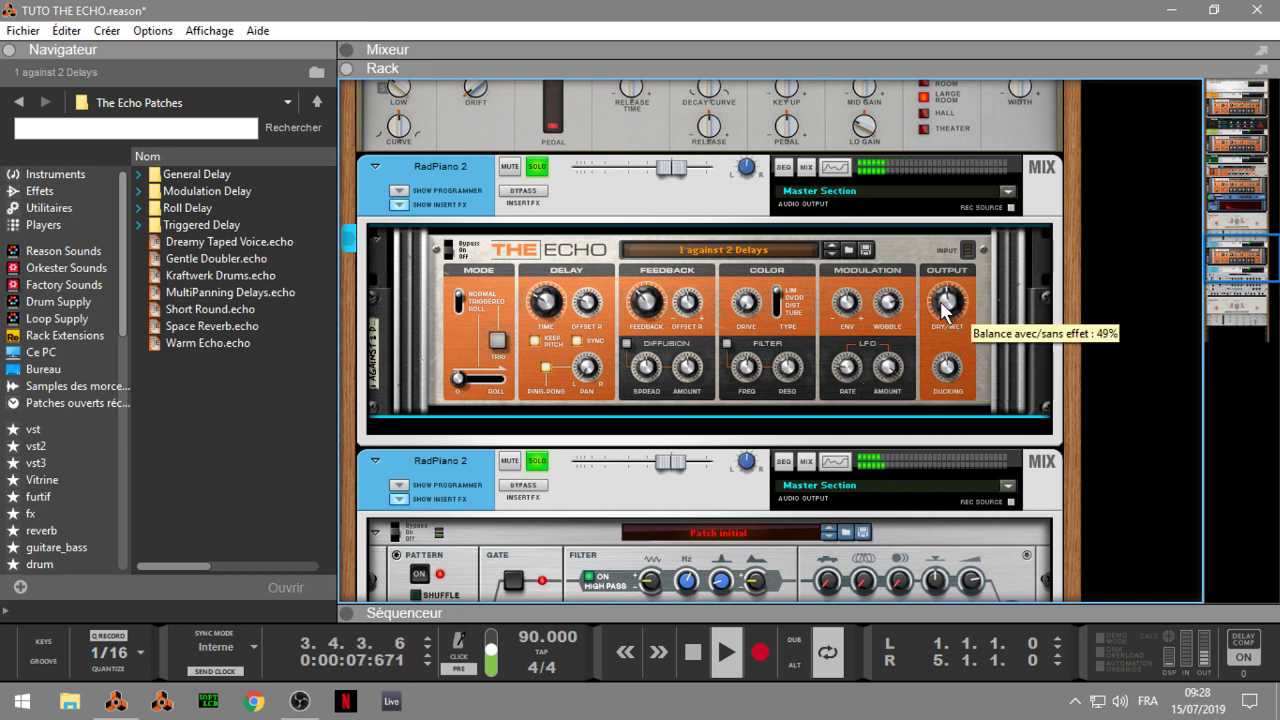
# Step: Raise The Echo's dry/wet balance during playback, bring it back to about the midpoint, and stop the loop
pyautogui.moveTo(944, 307); pyautogui.dragTo(938, 258)
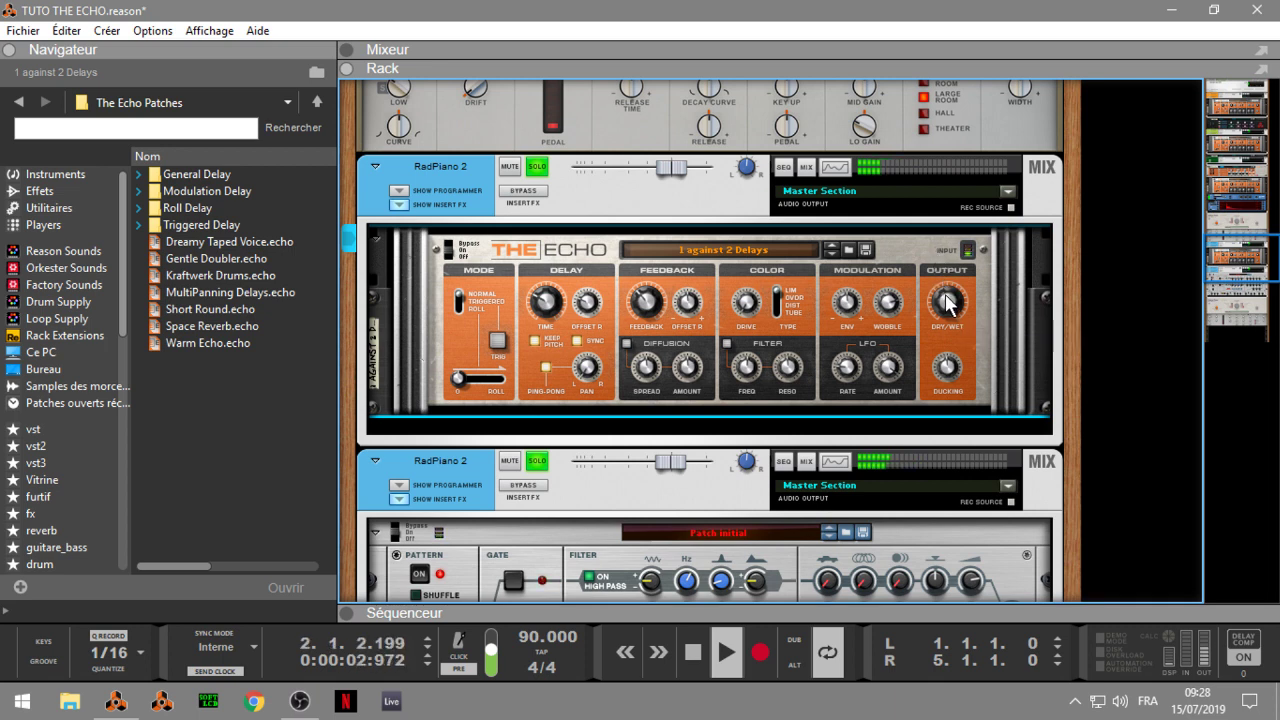
pyautogui.moveTo(946, 303); pyautogui.dragTo(948, 334)
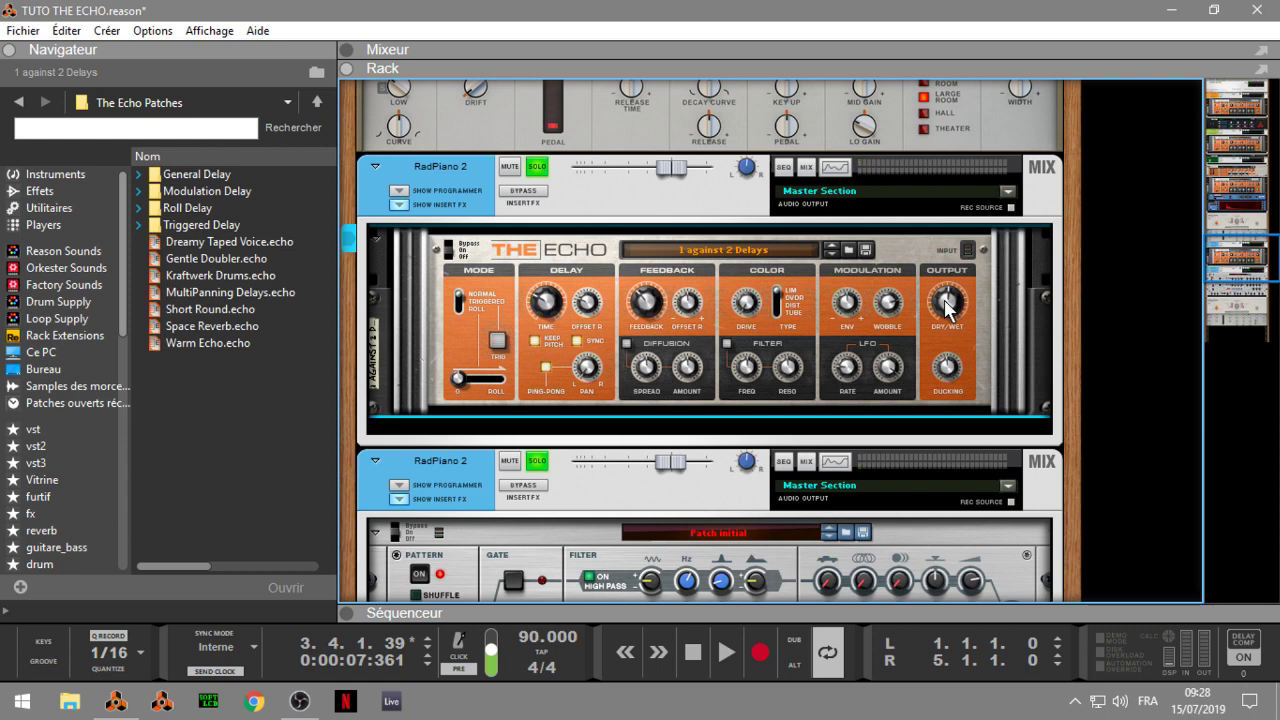
pyautogui.moveTo(948, 306)
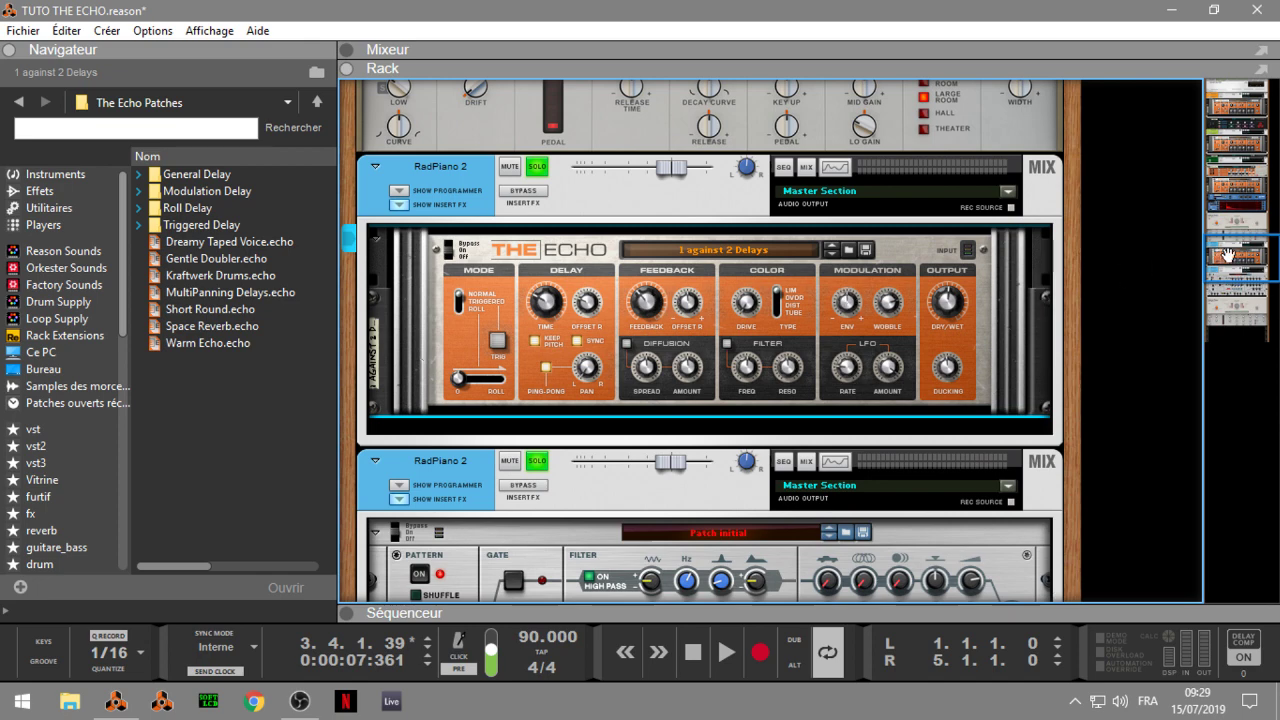
pyautogui.moveTo(1224, 254)
pyautogui.mouseDown()
pyautogui.moveTo(1238, 274)
pyautogui.moveTo(1225, 246)
pyautogui.mouseUp()
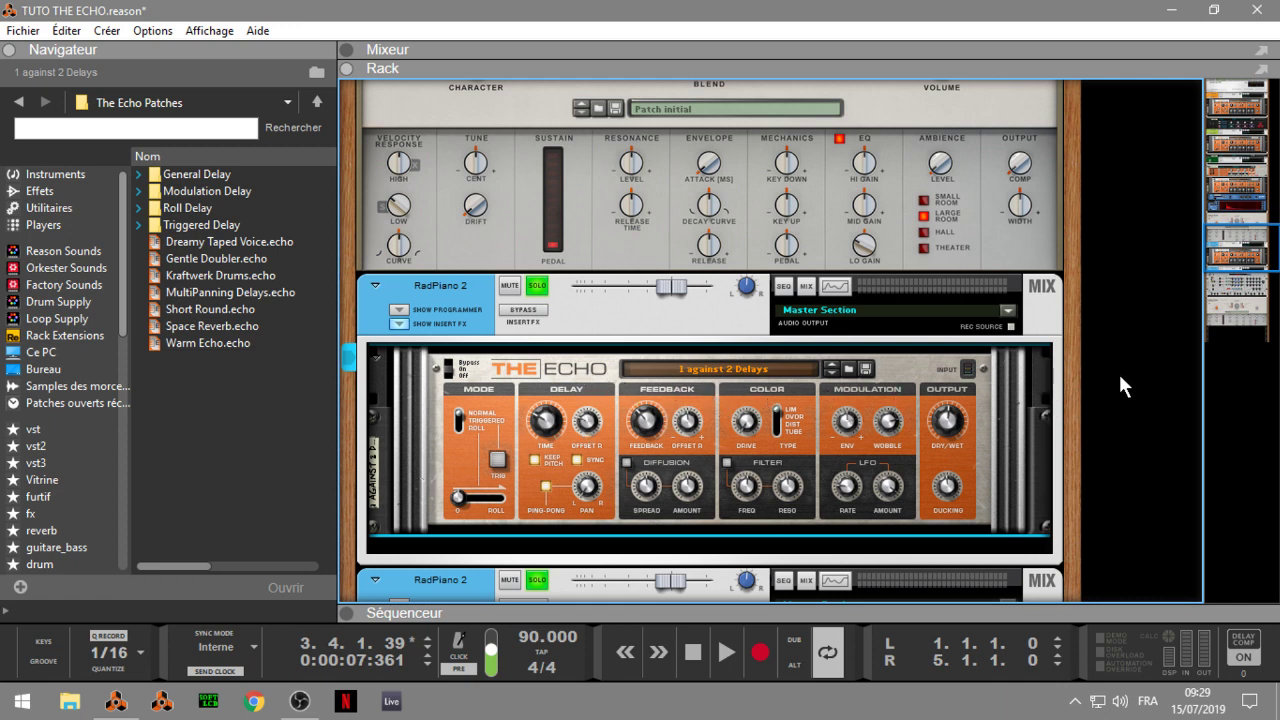
pyautogui.moveTo(1226, 256); pyautogui.dragTo(1240, 324)
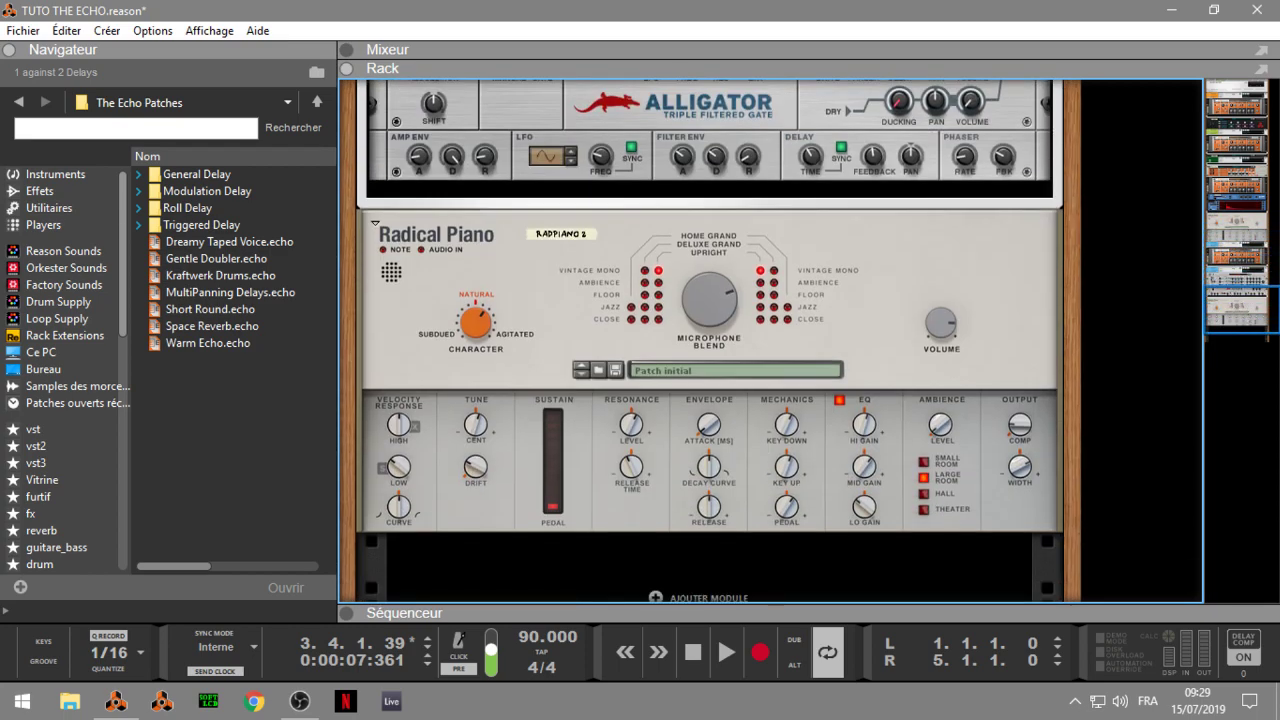